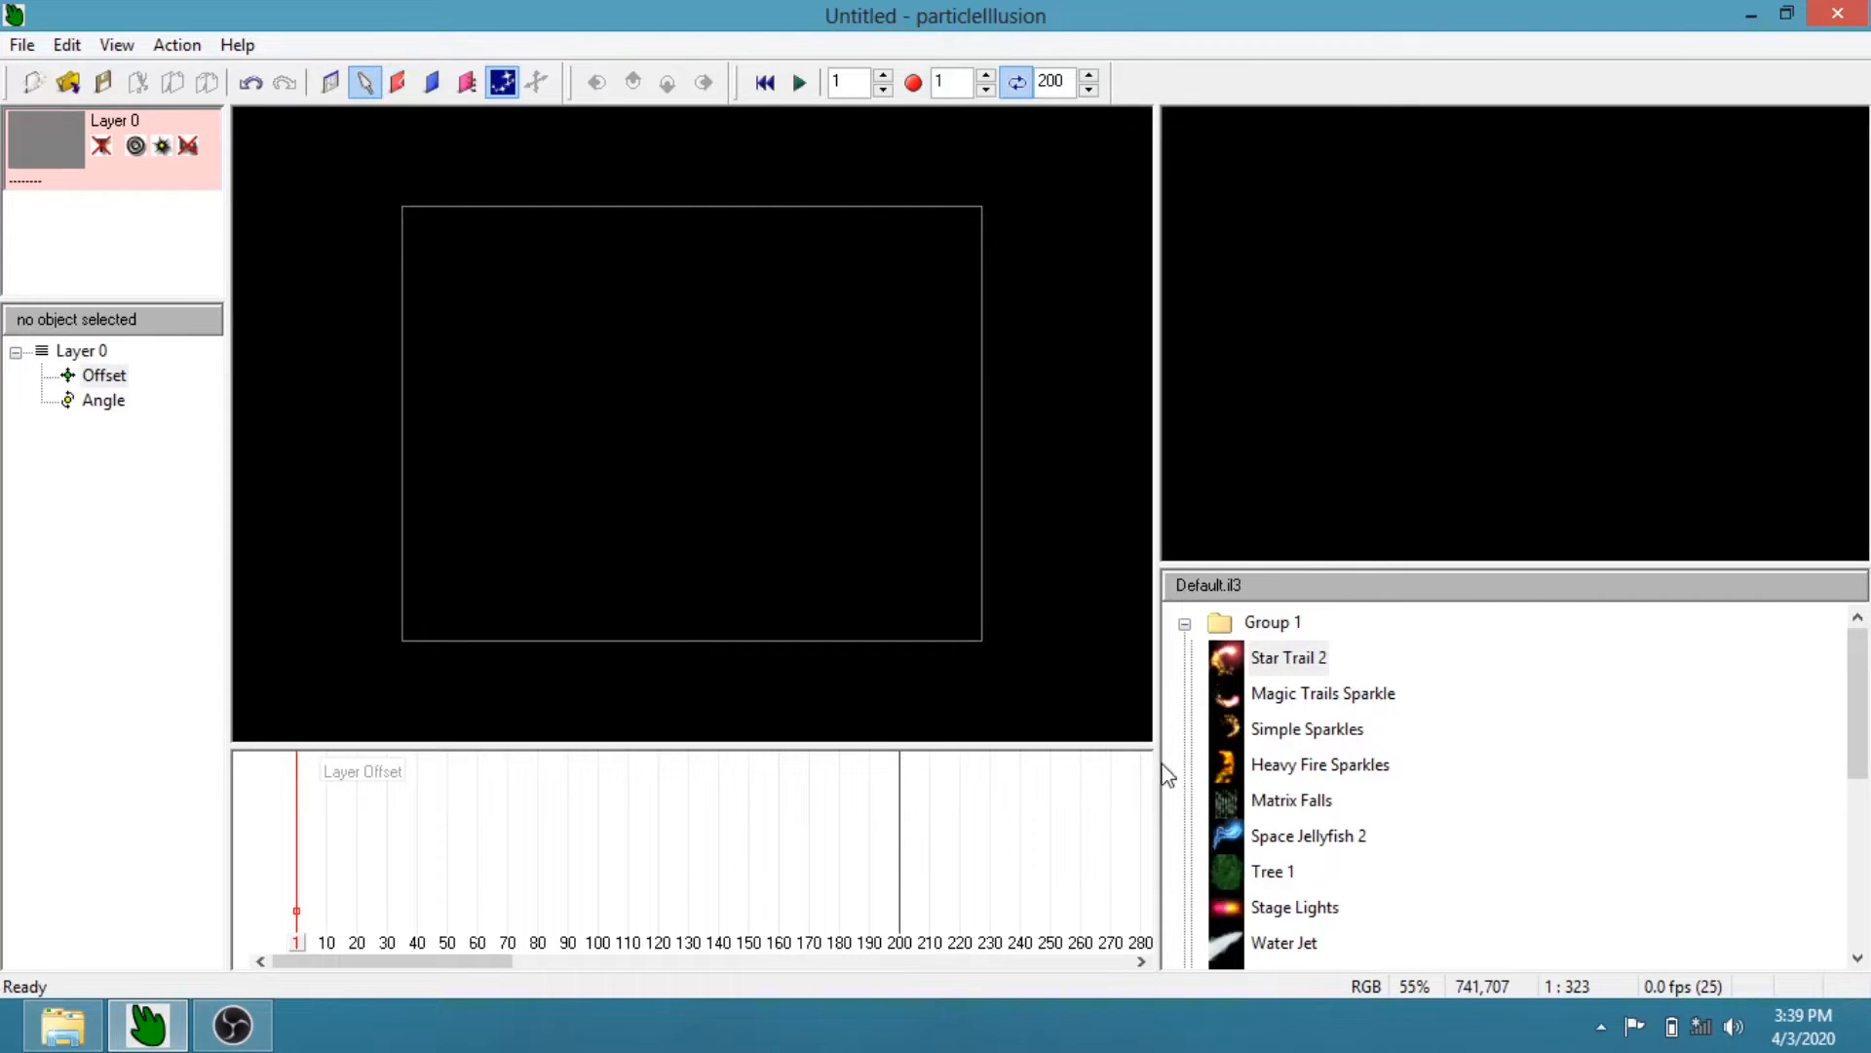
Place a Water Jet emitter just outside the stage's upper-right corner and preview the animation
click(1238, 950)
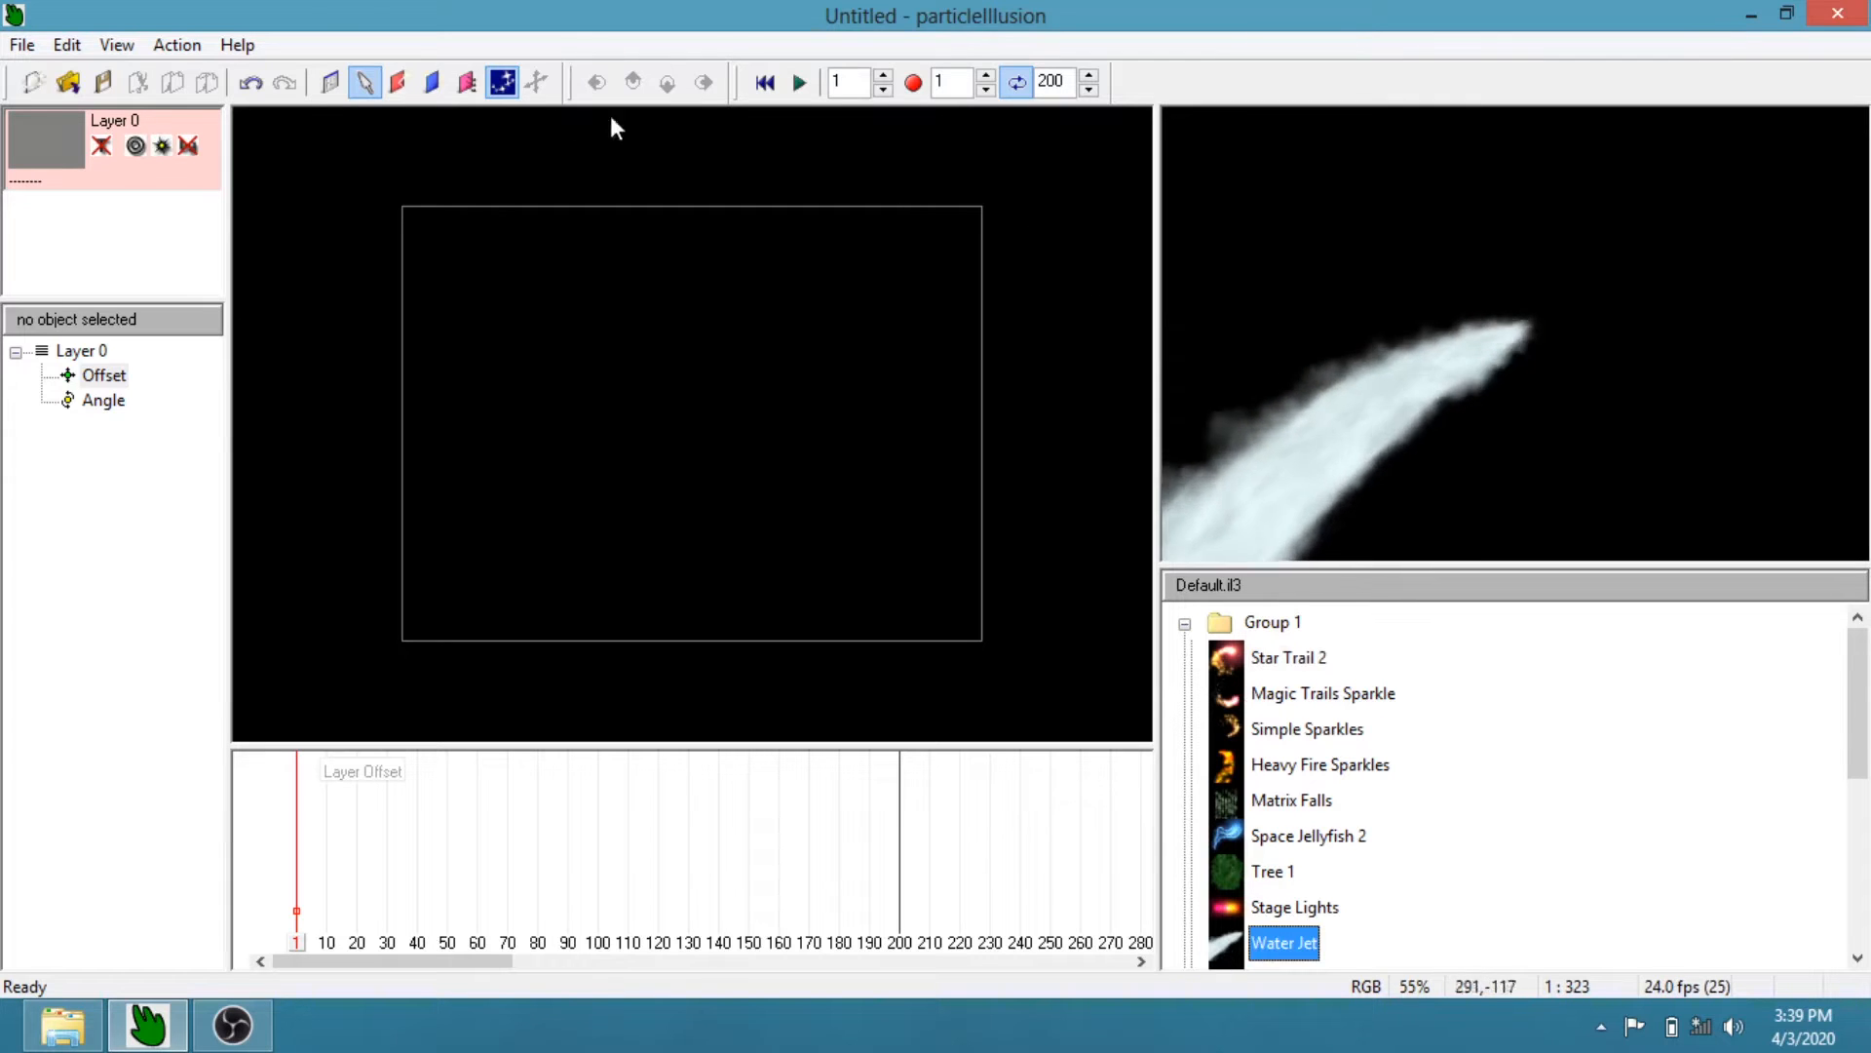
click(366, 84)
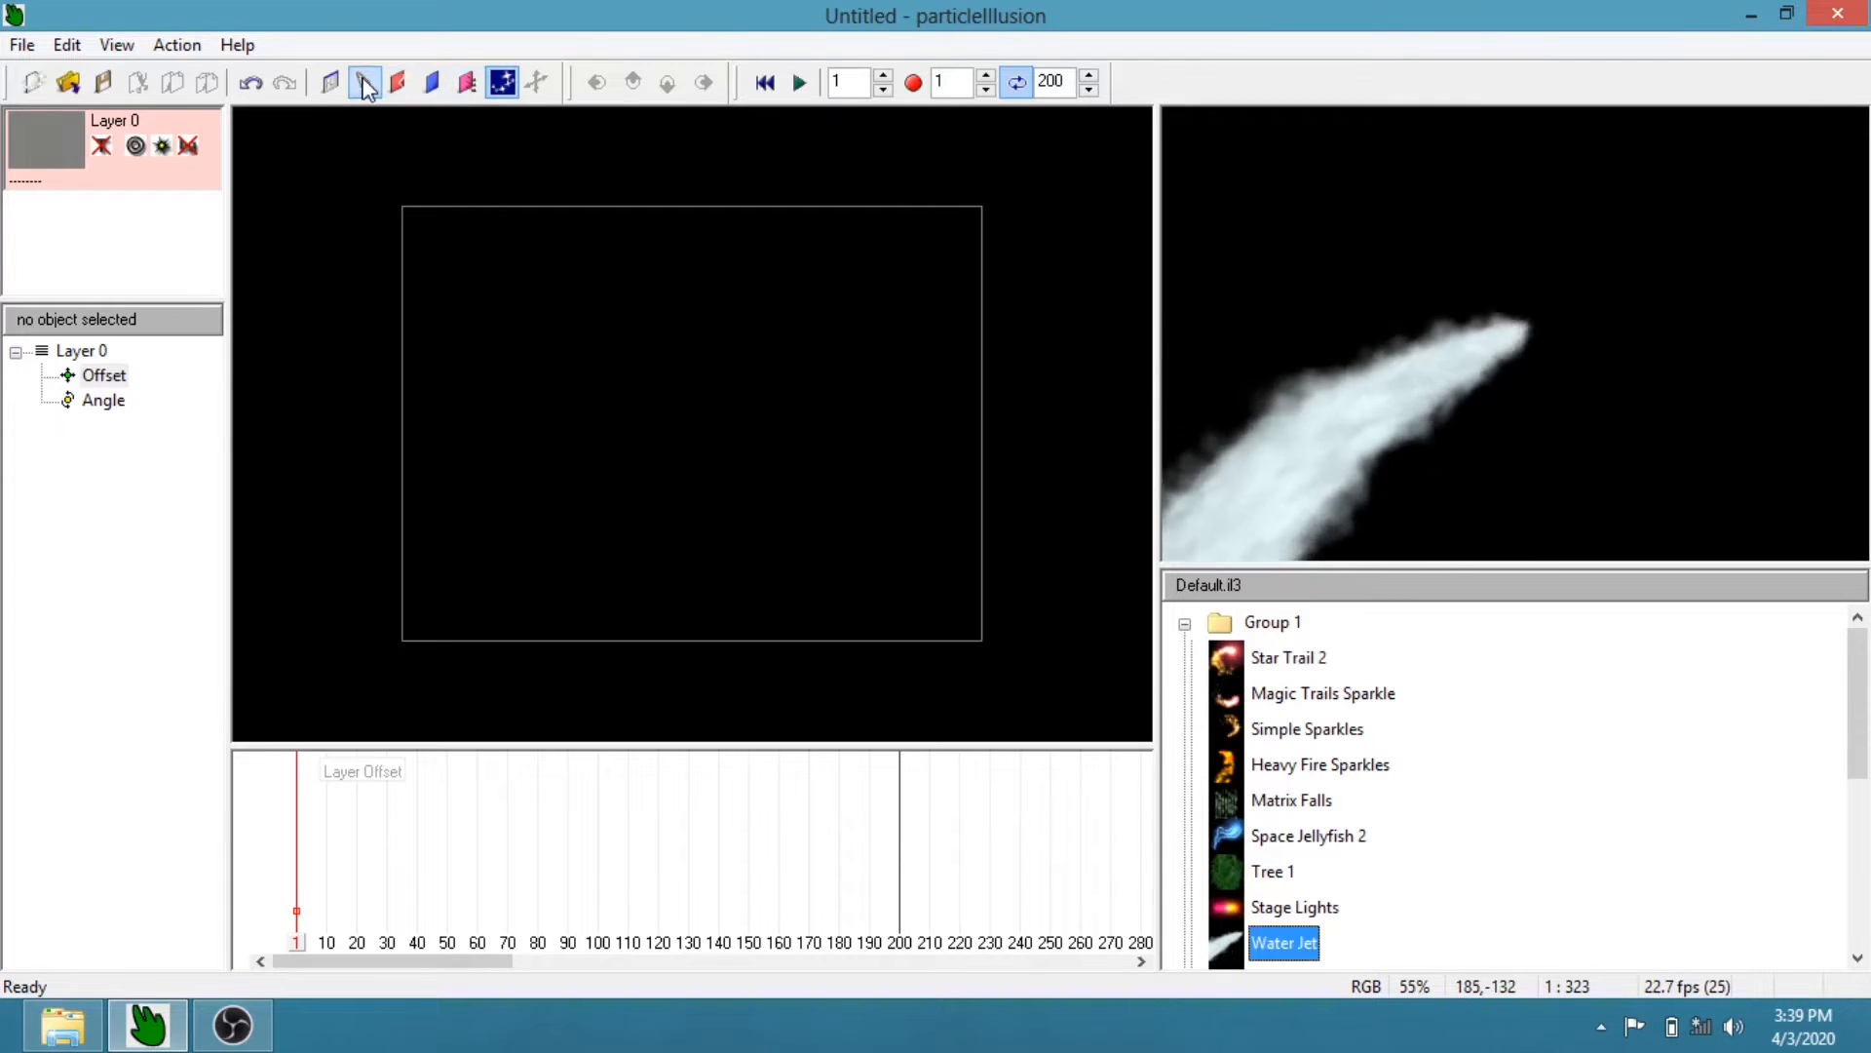
click(993, 199)
click(798, 83)
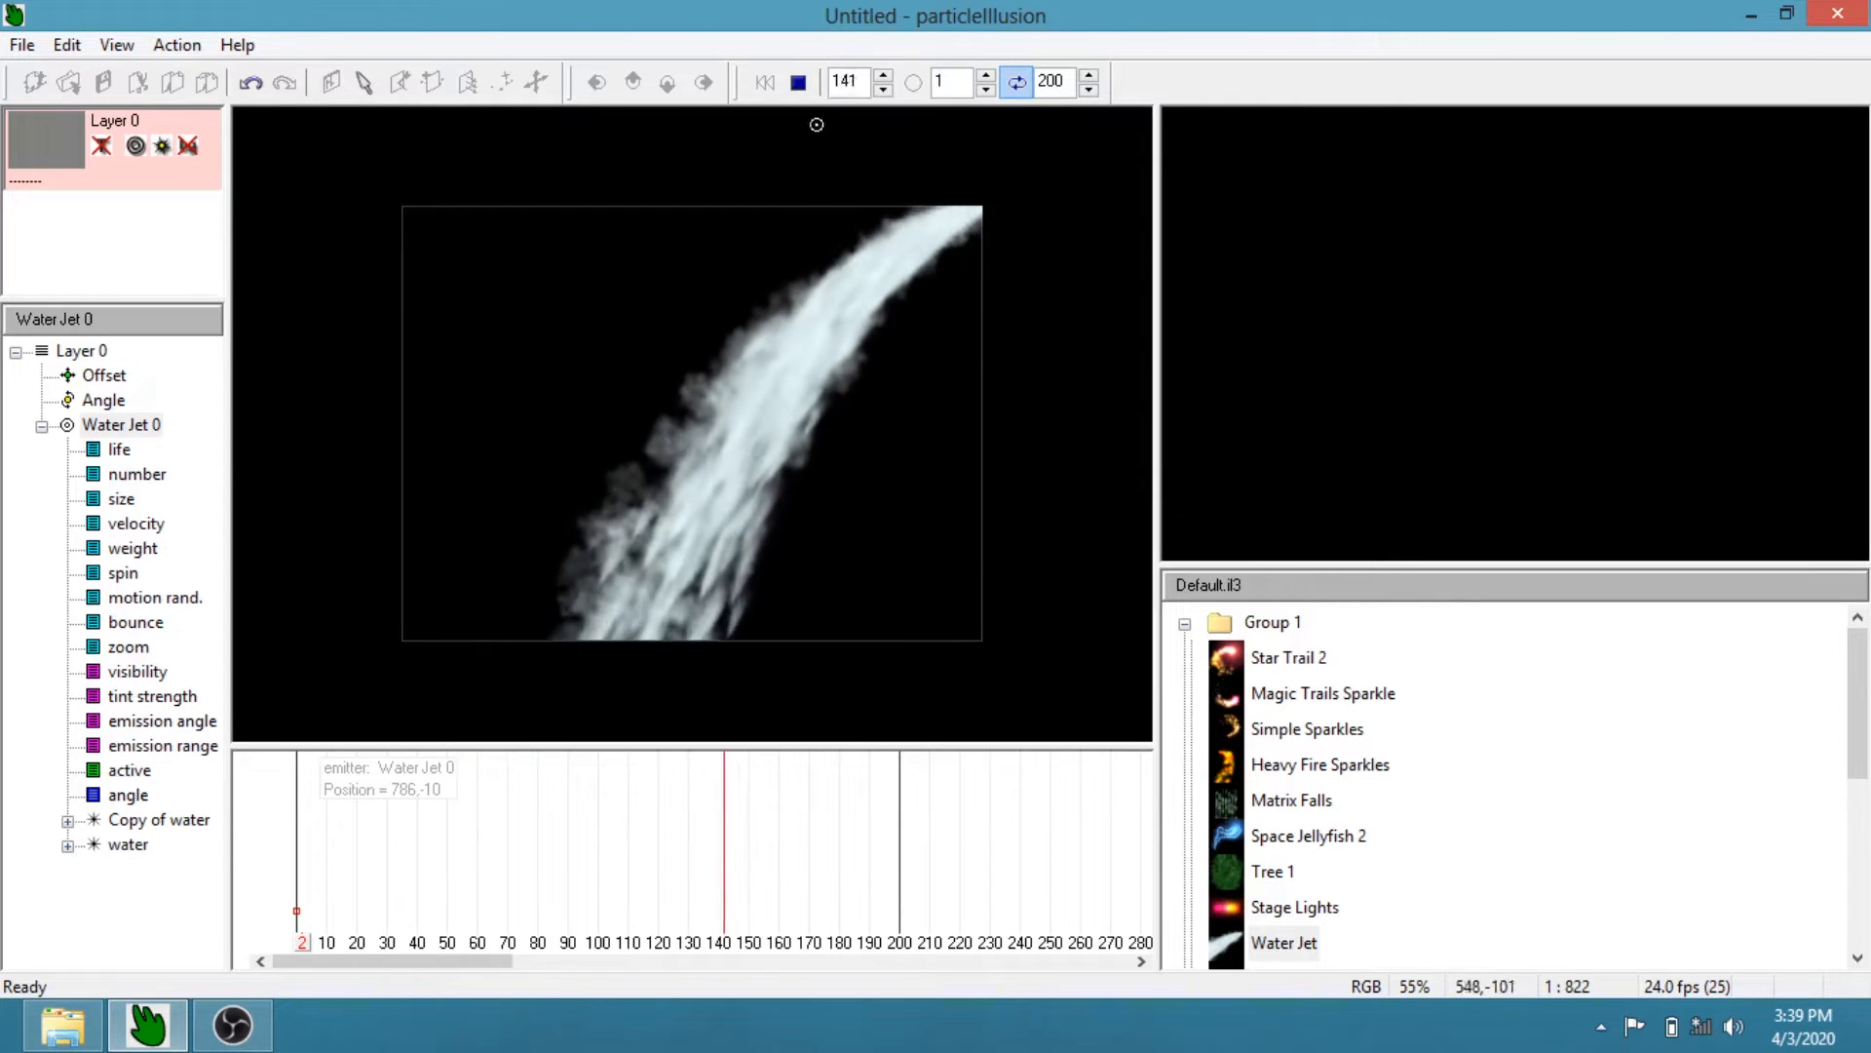
click(800, 83)
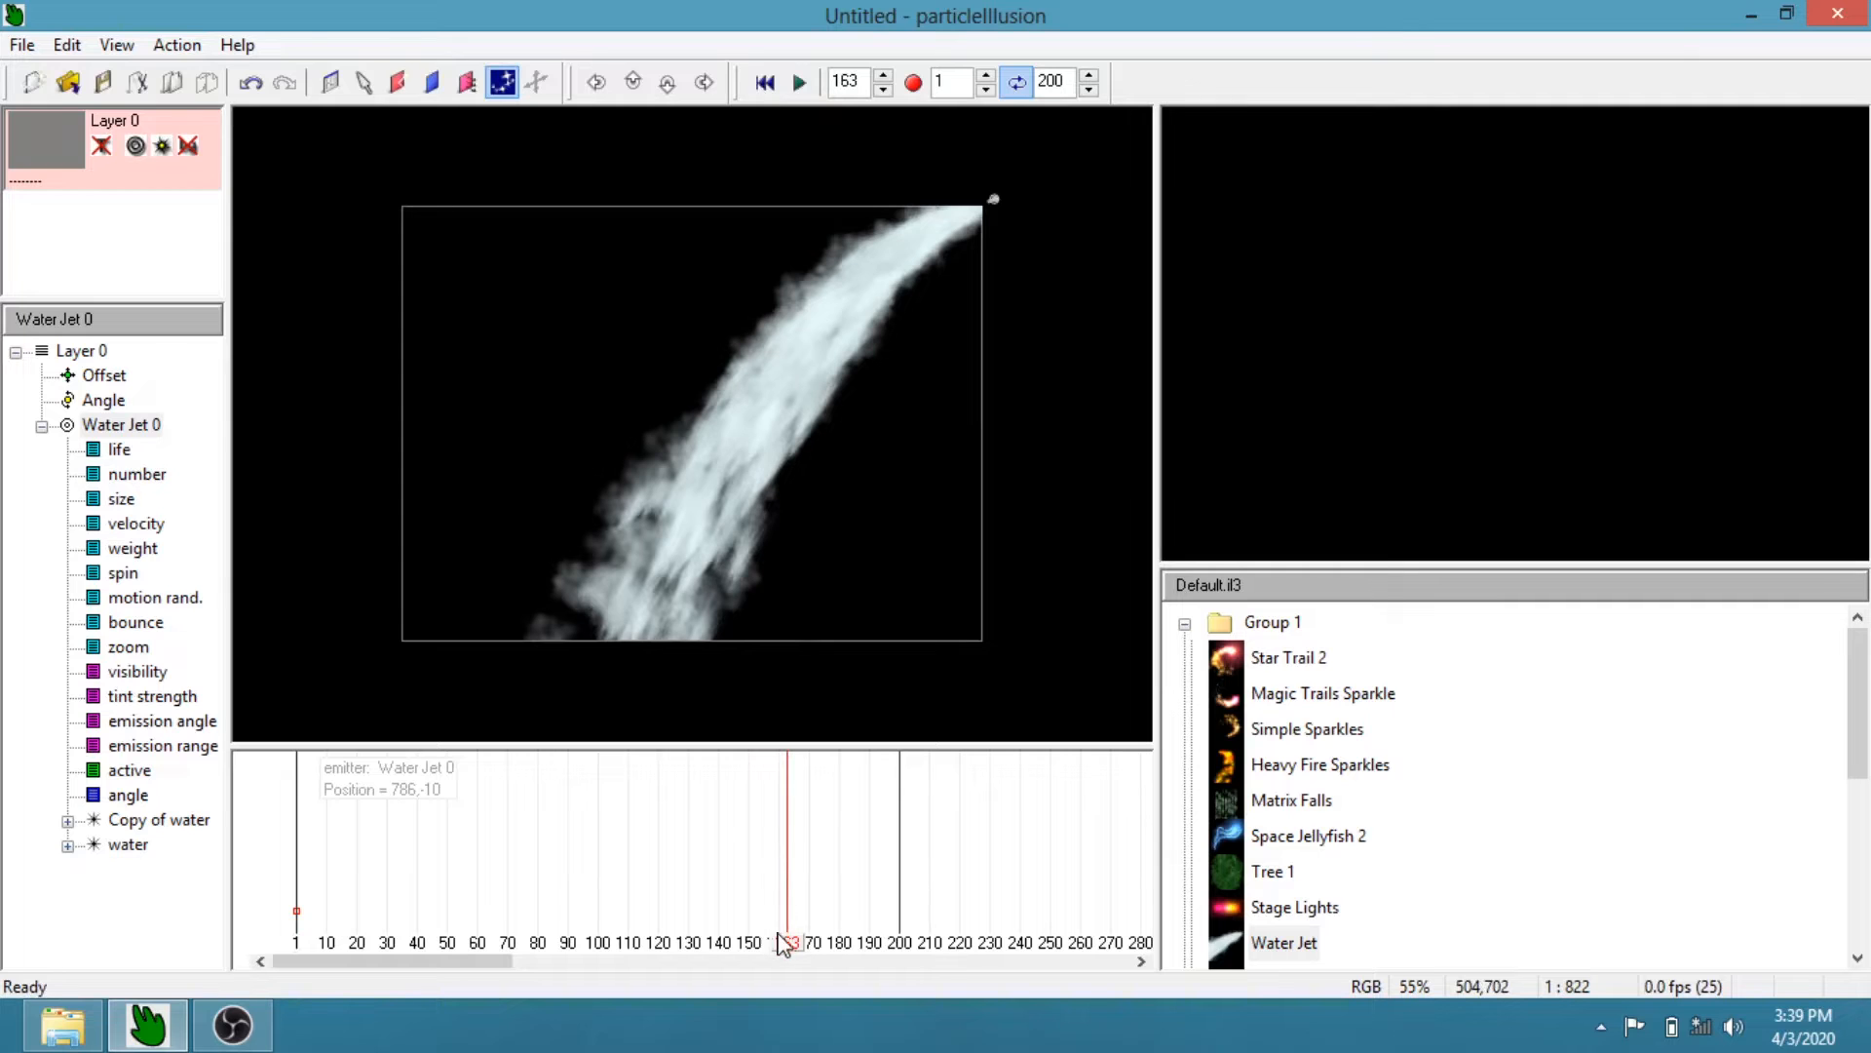
Draw a horizontal two-point deflector across the lower part of the stage at frame 1 and preview the animation
drag(797, 953, 299, 926)
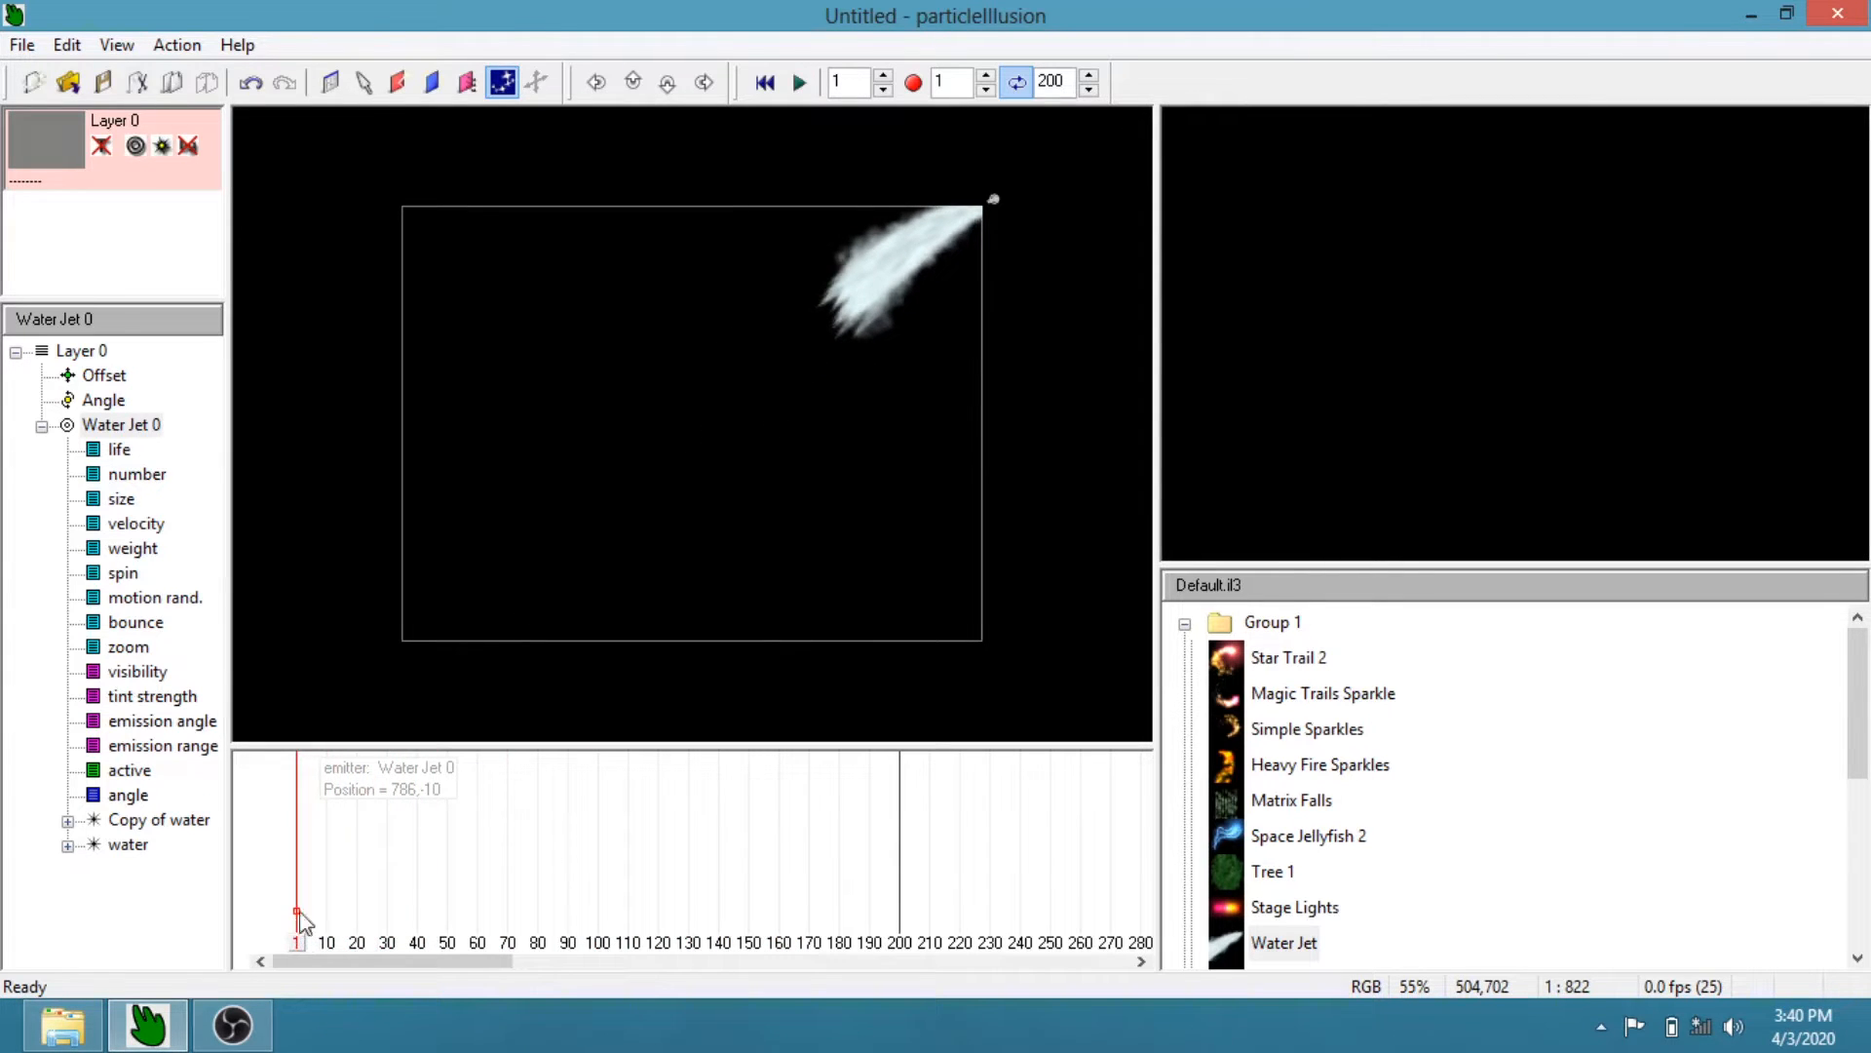
click(397, 88)
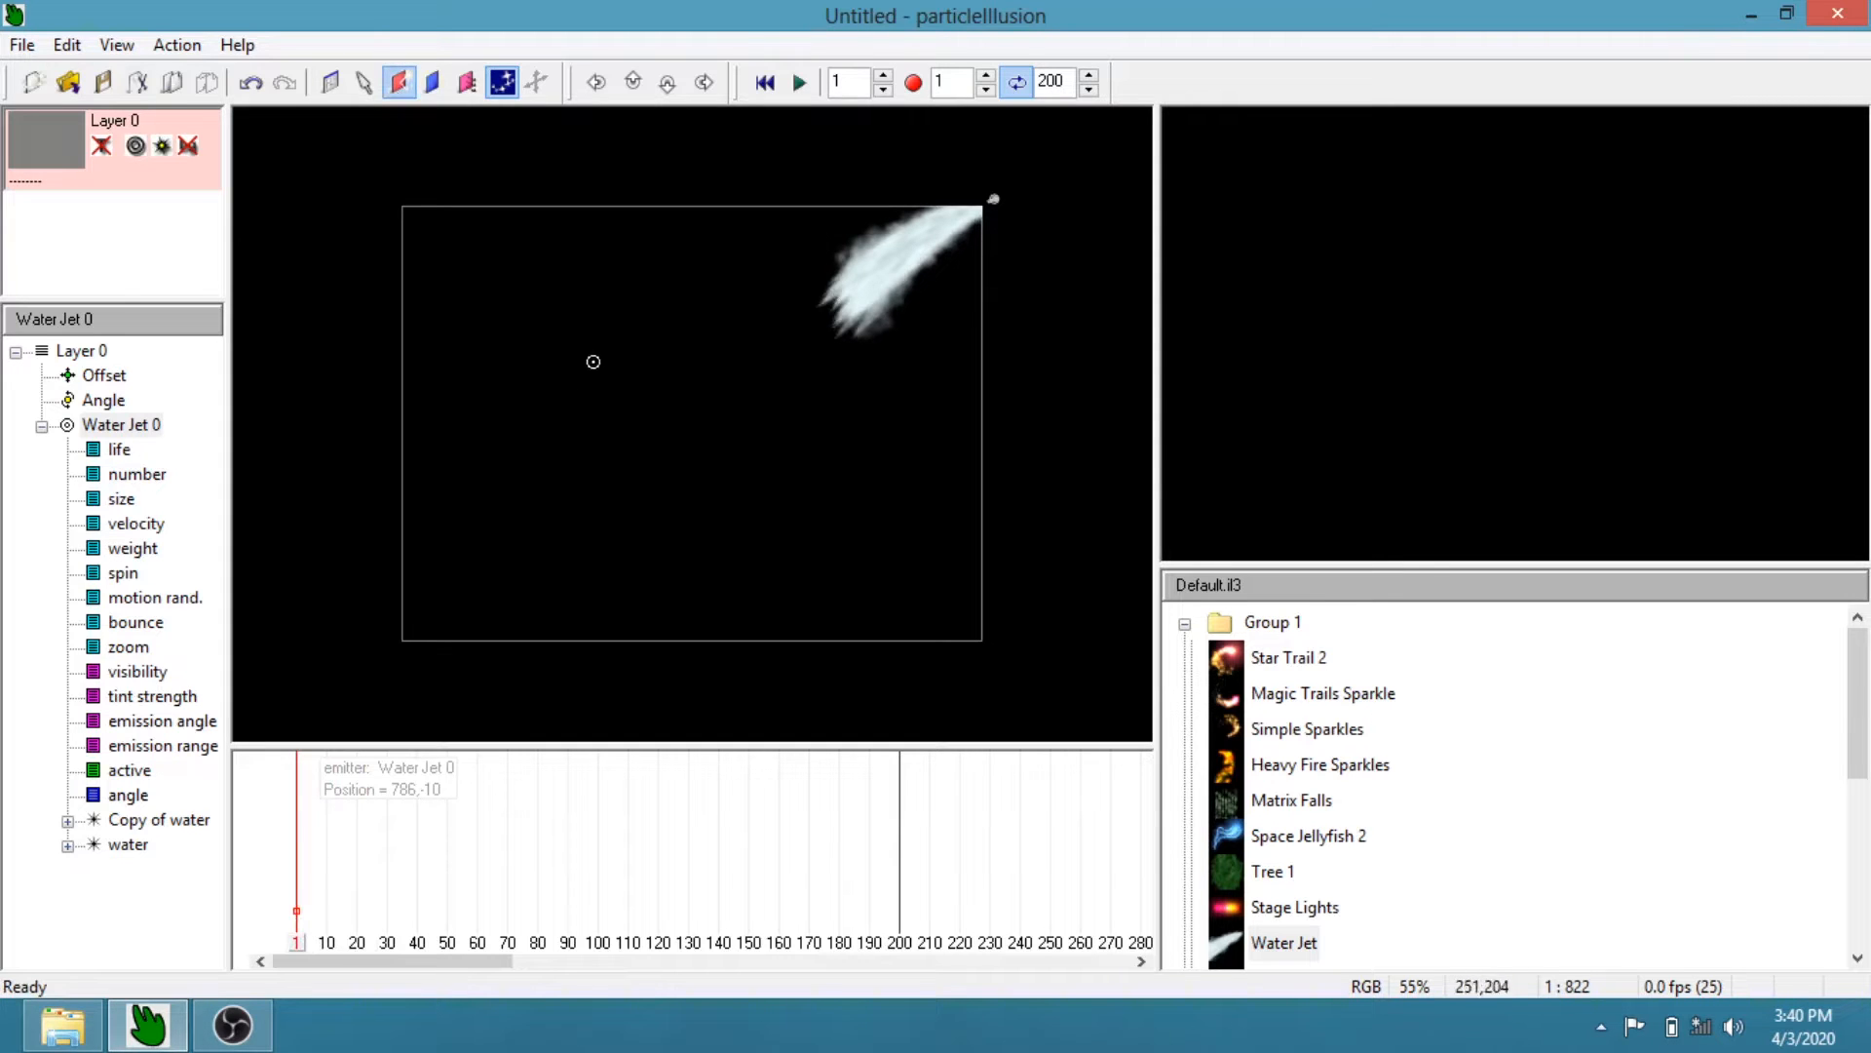
click(373, 602)
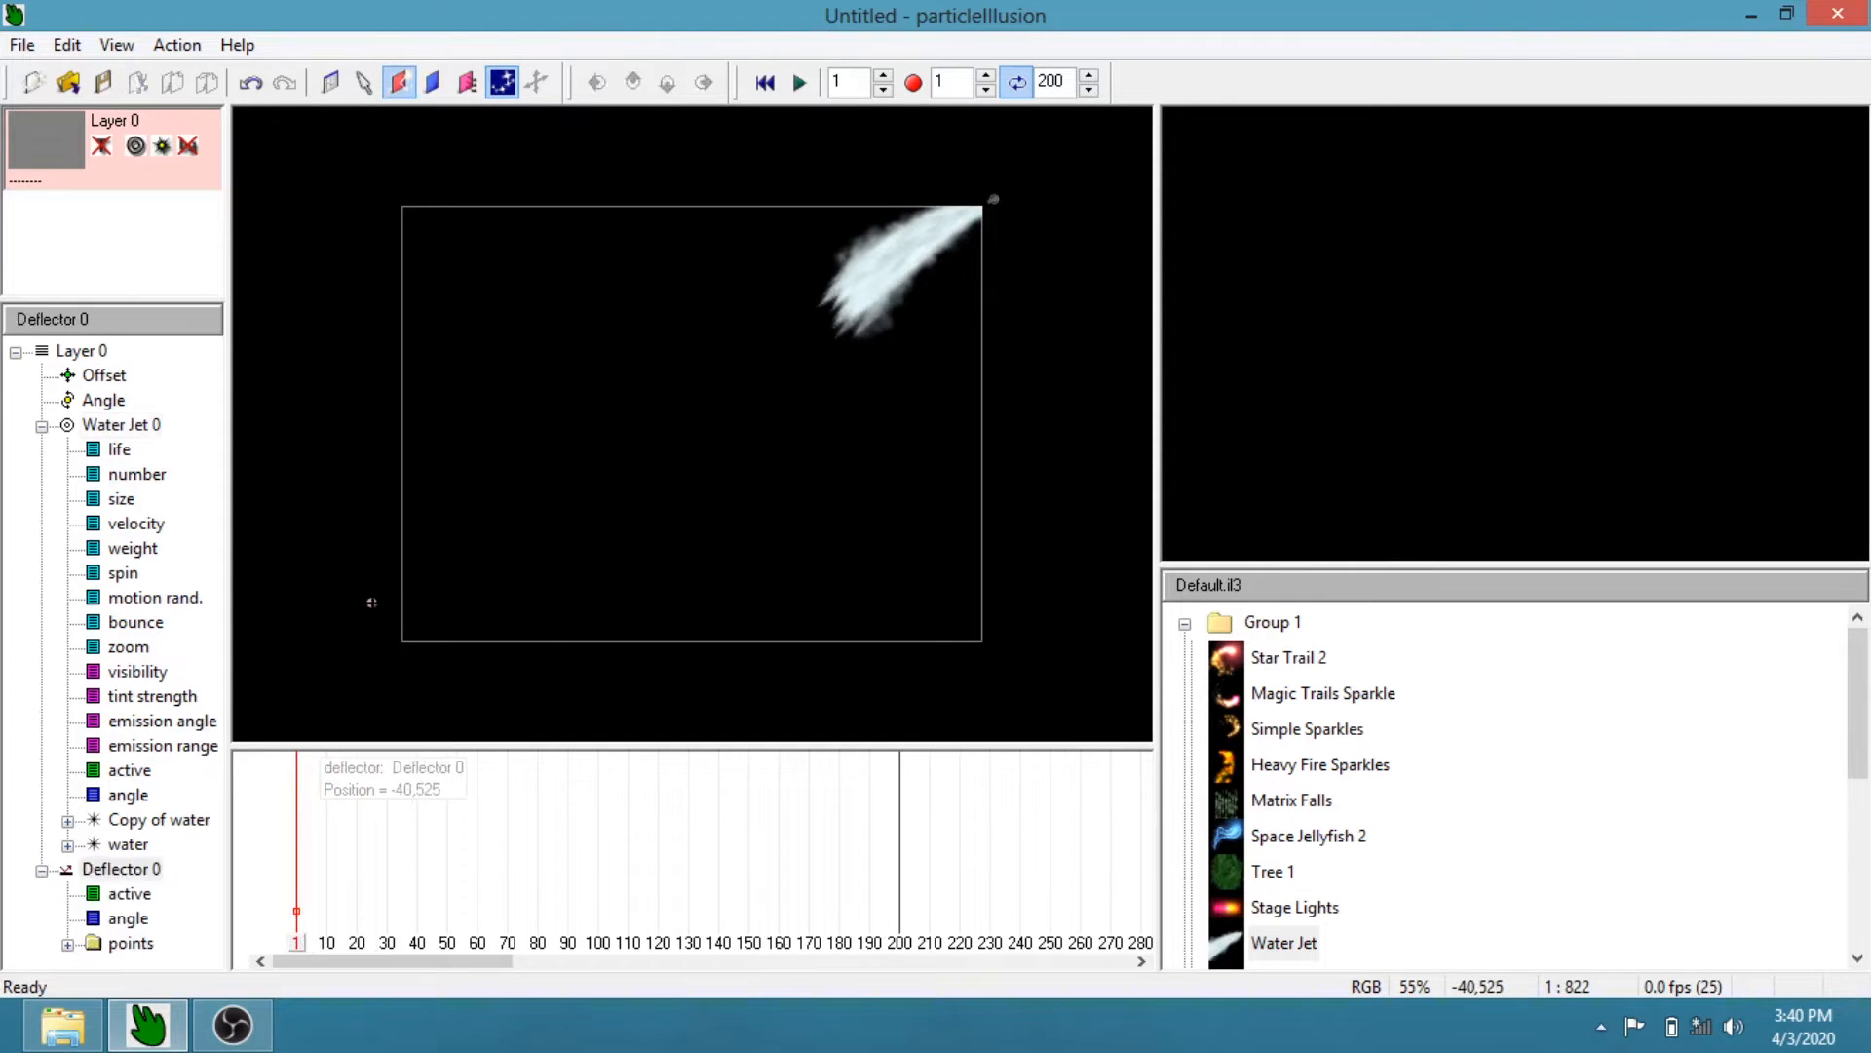
click(1016, 603)
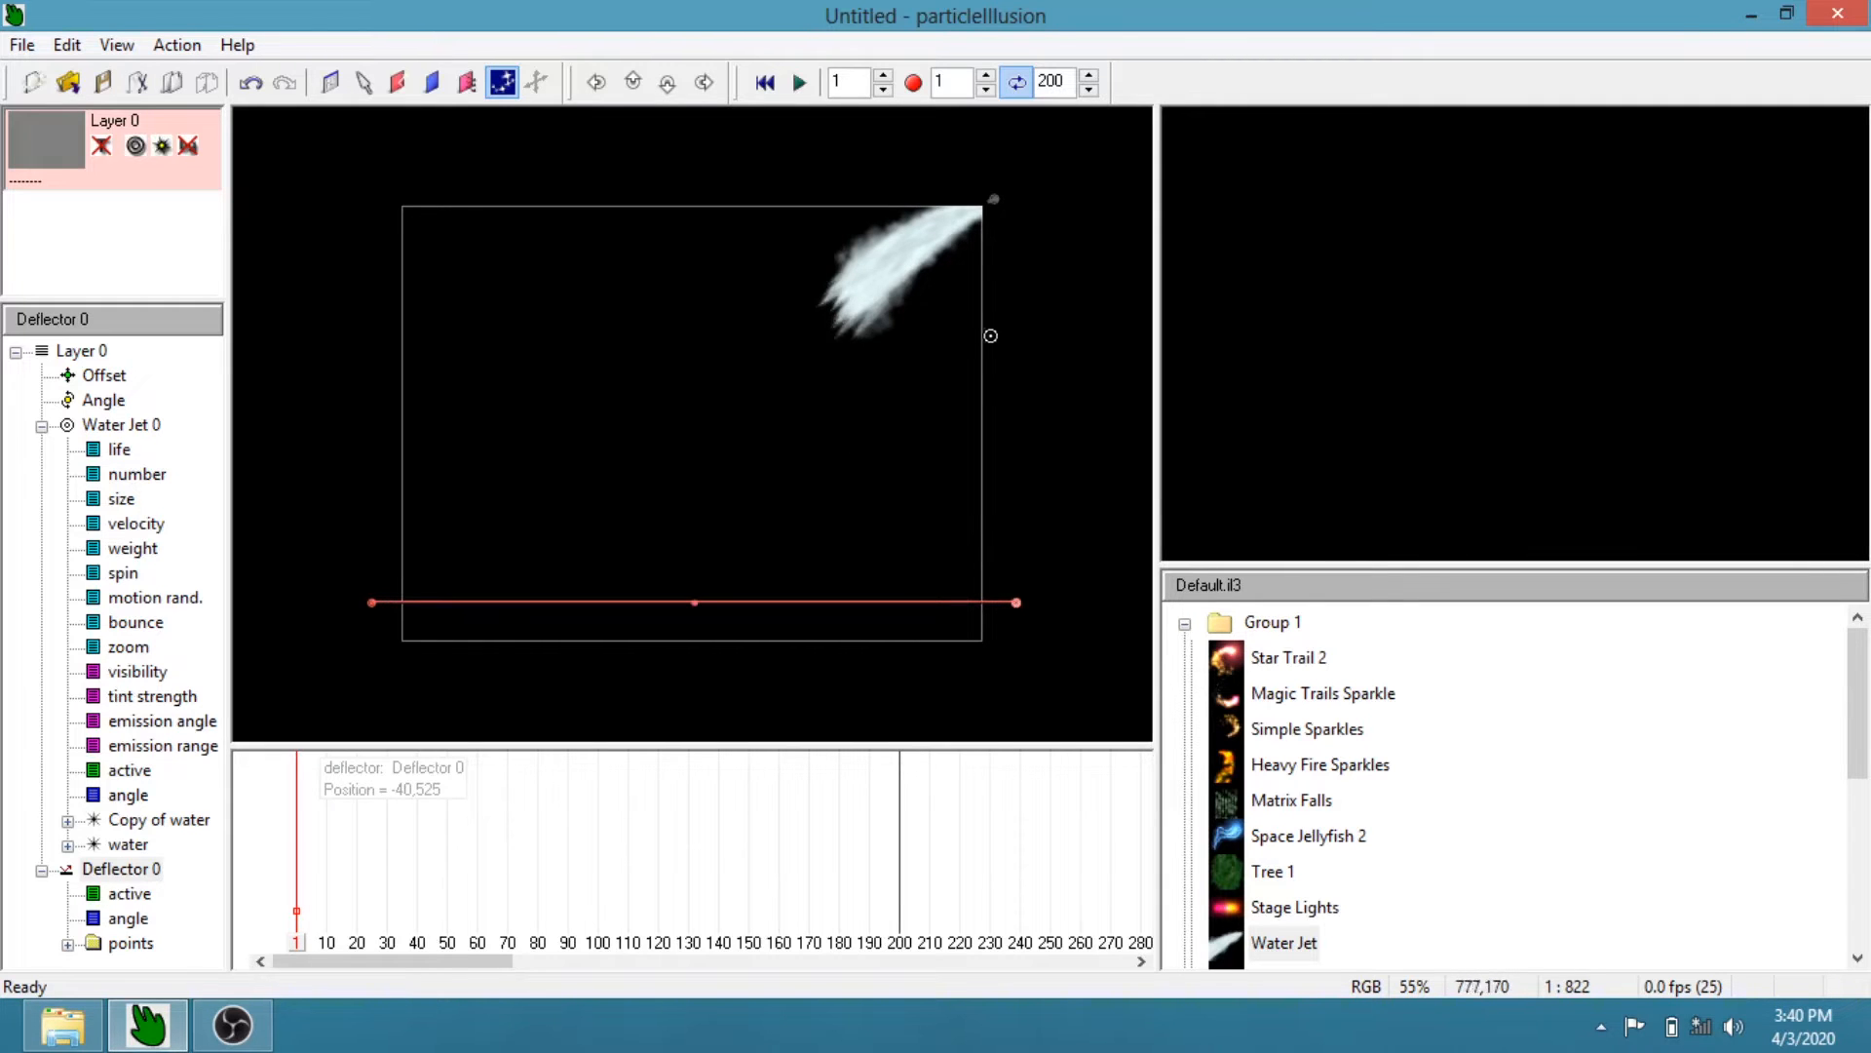
click(799, 82)
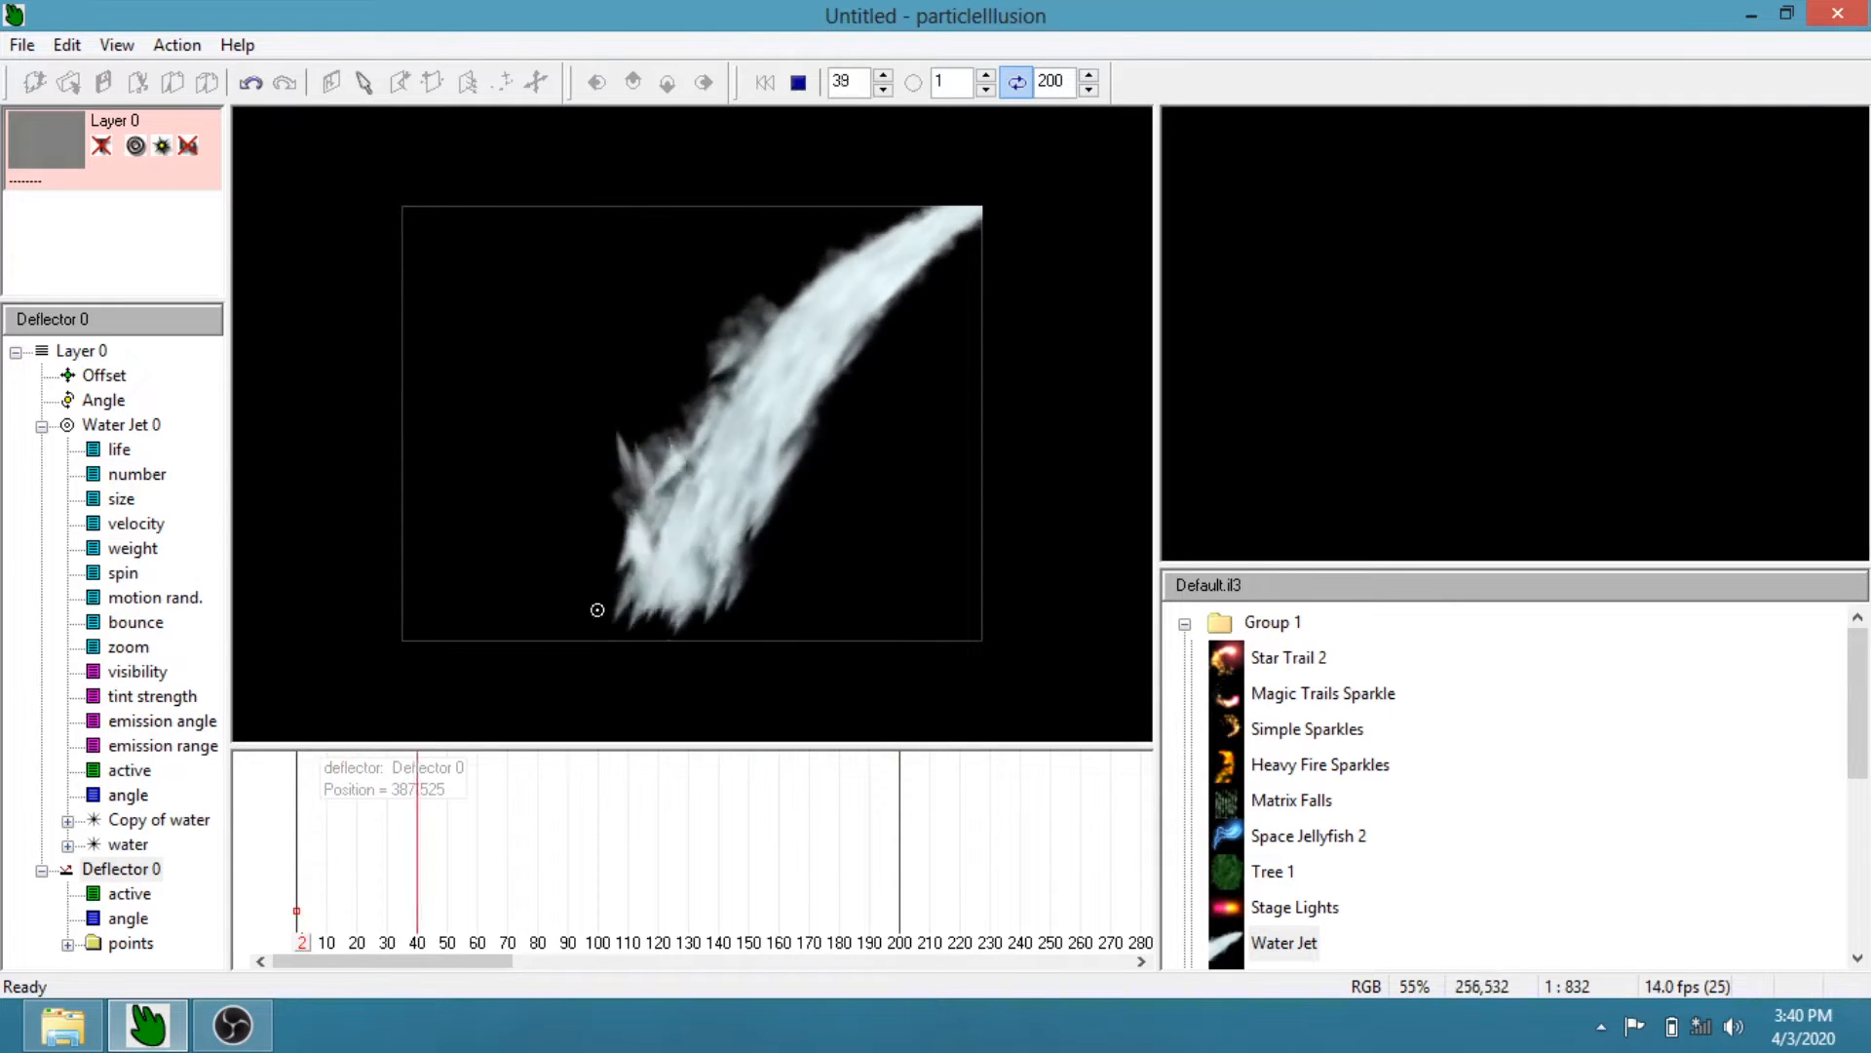
click(798, 88)
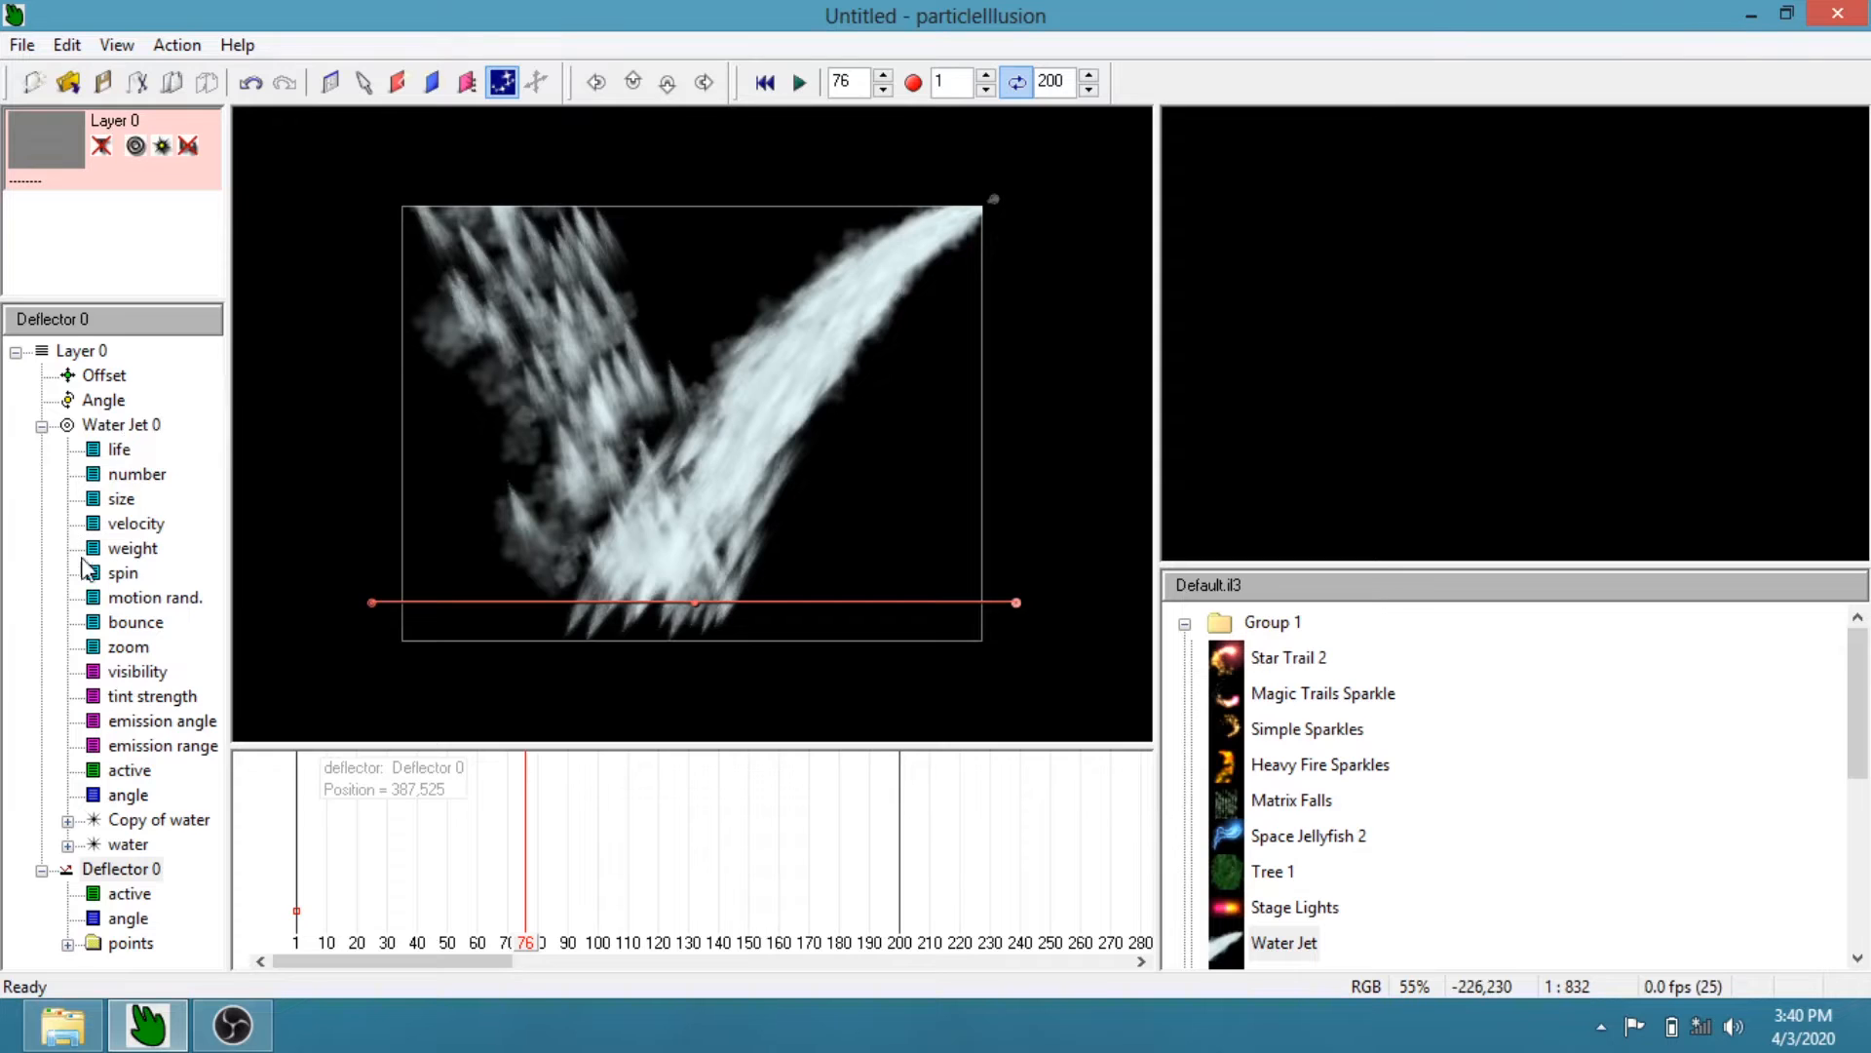
Lower the Water Jet emitter's bounce to 7% at frame 1 and play the animation
click(133, 624)
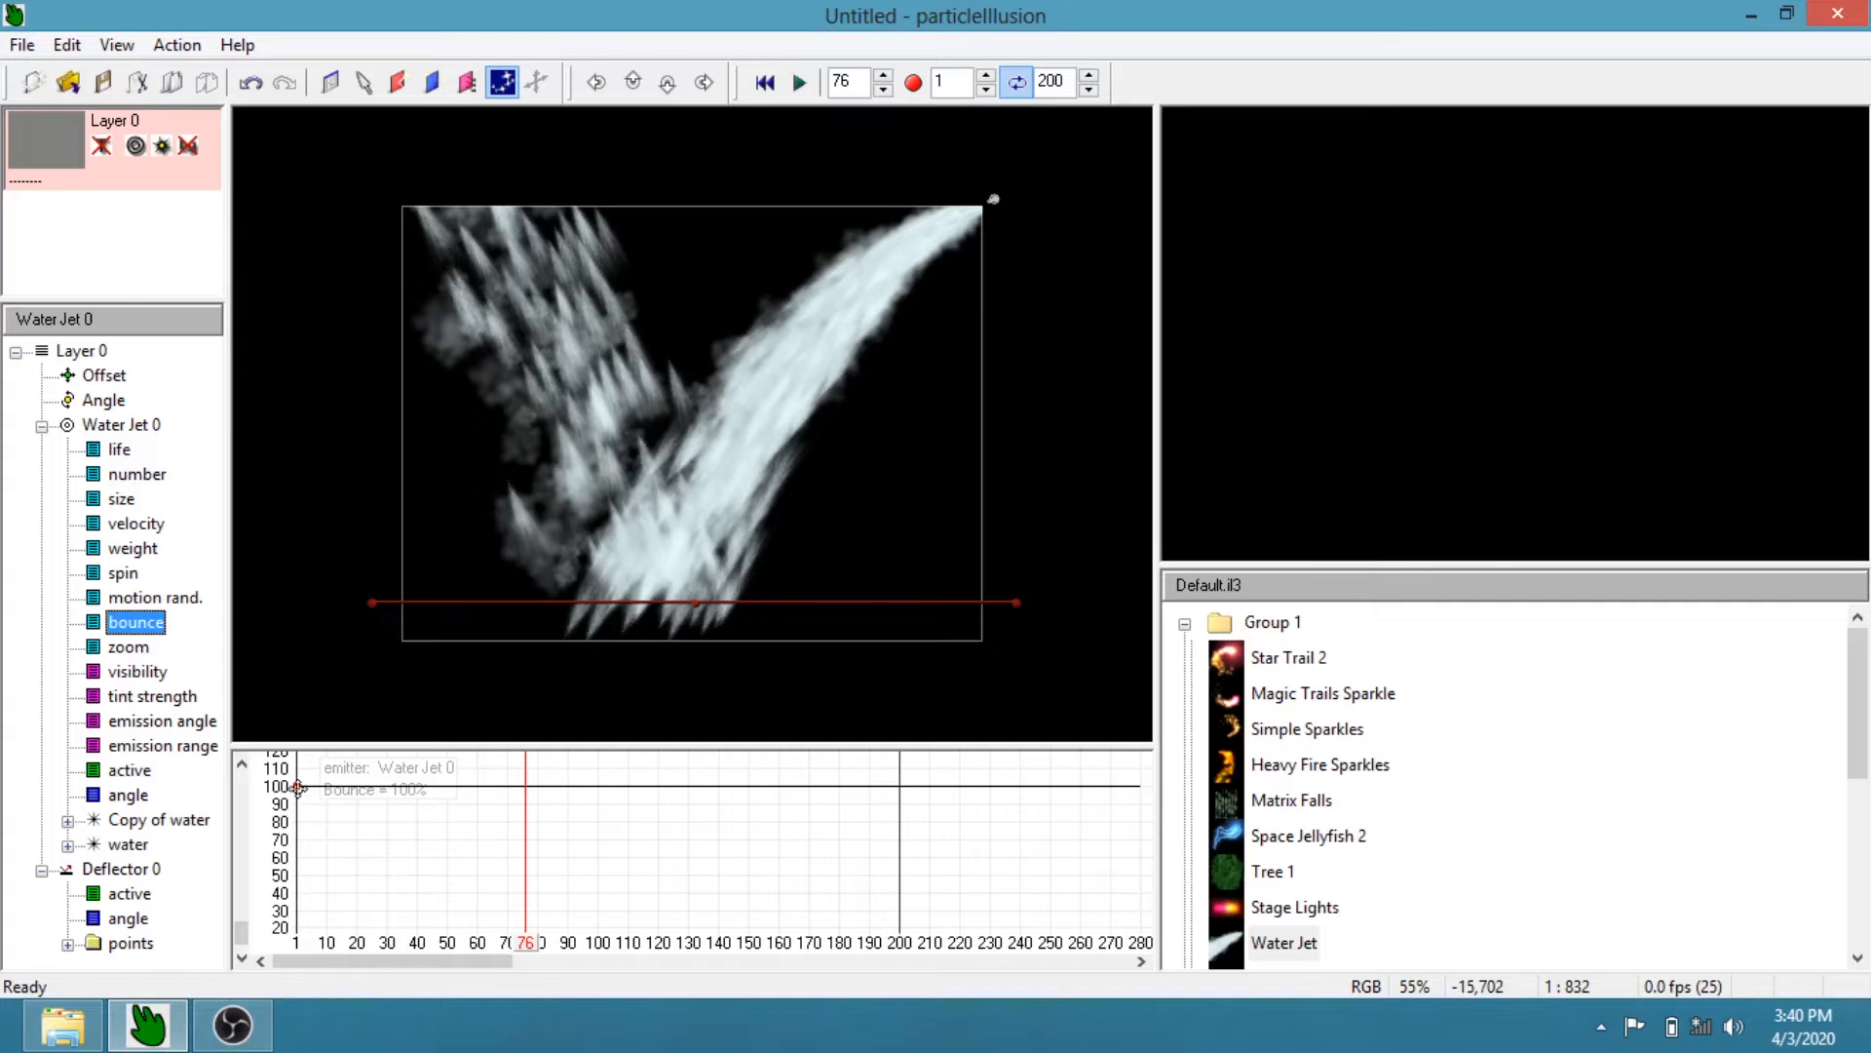
drag(297, 787, 295, 913)
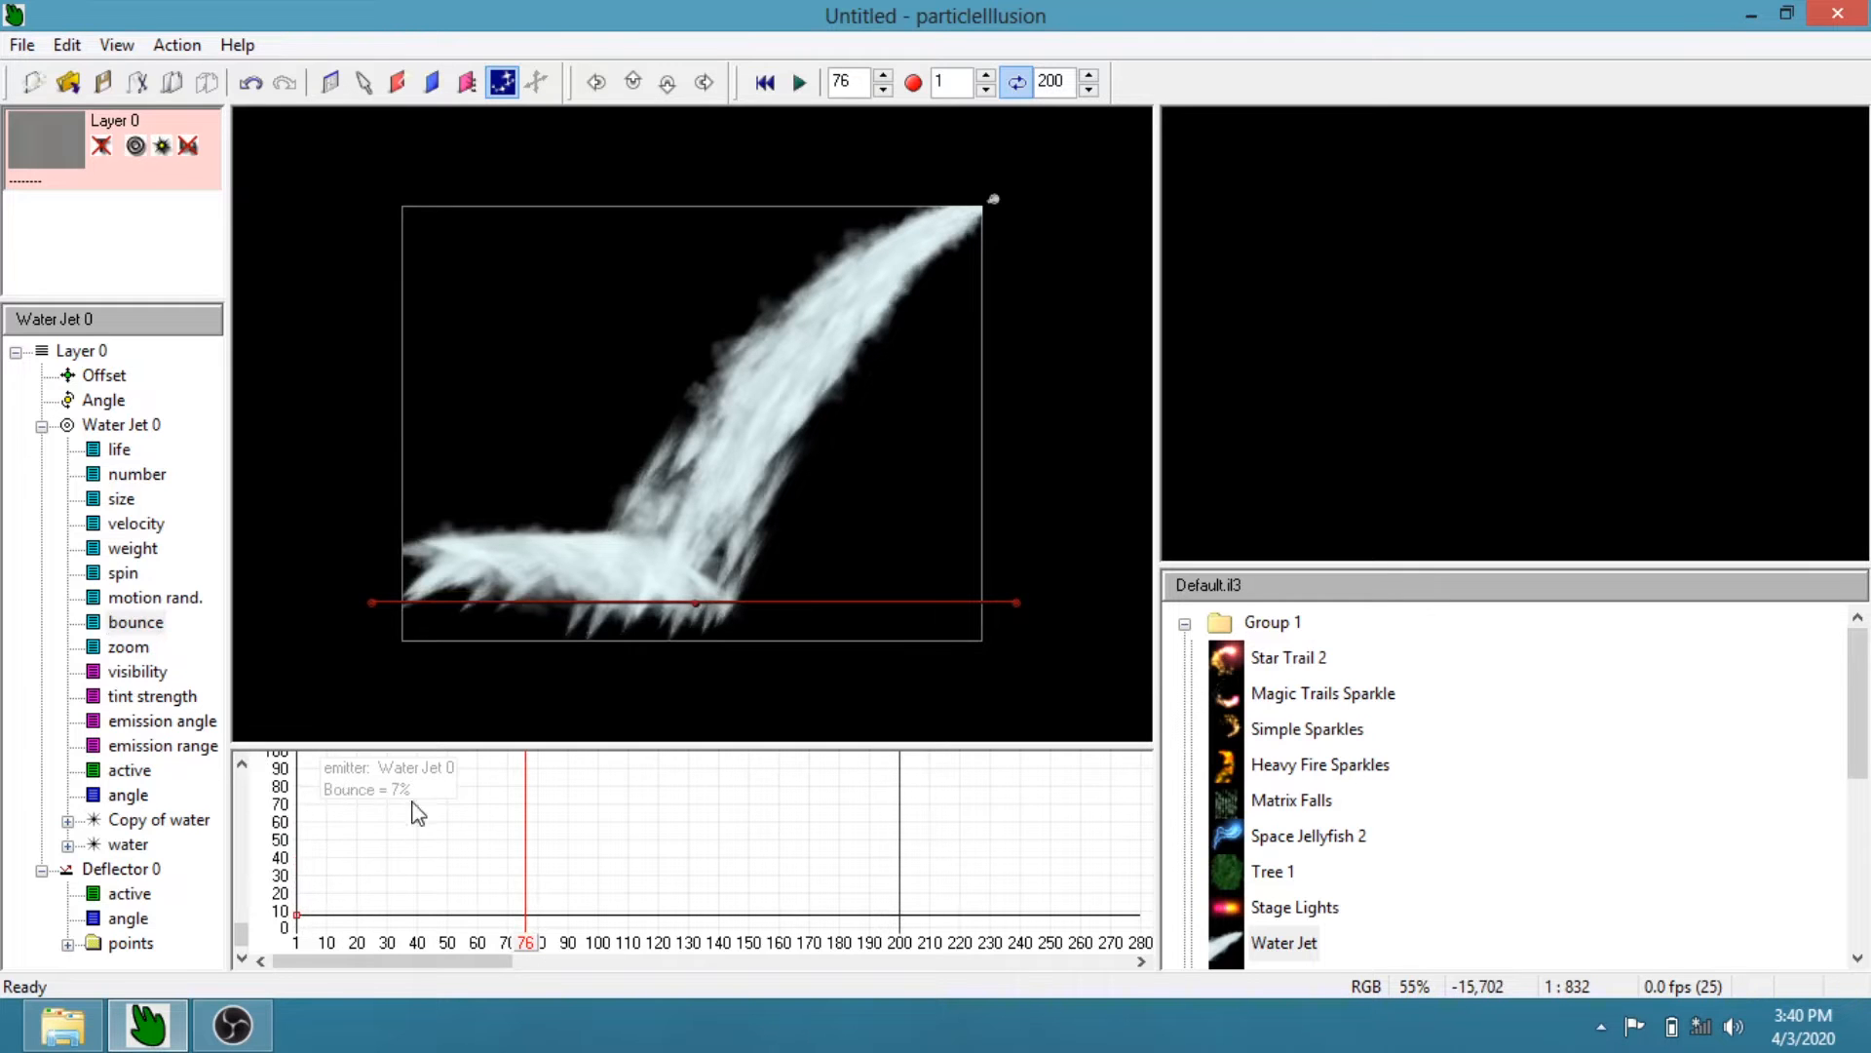
click(798, 83)
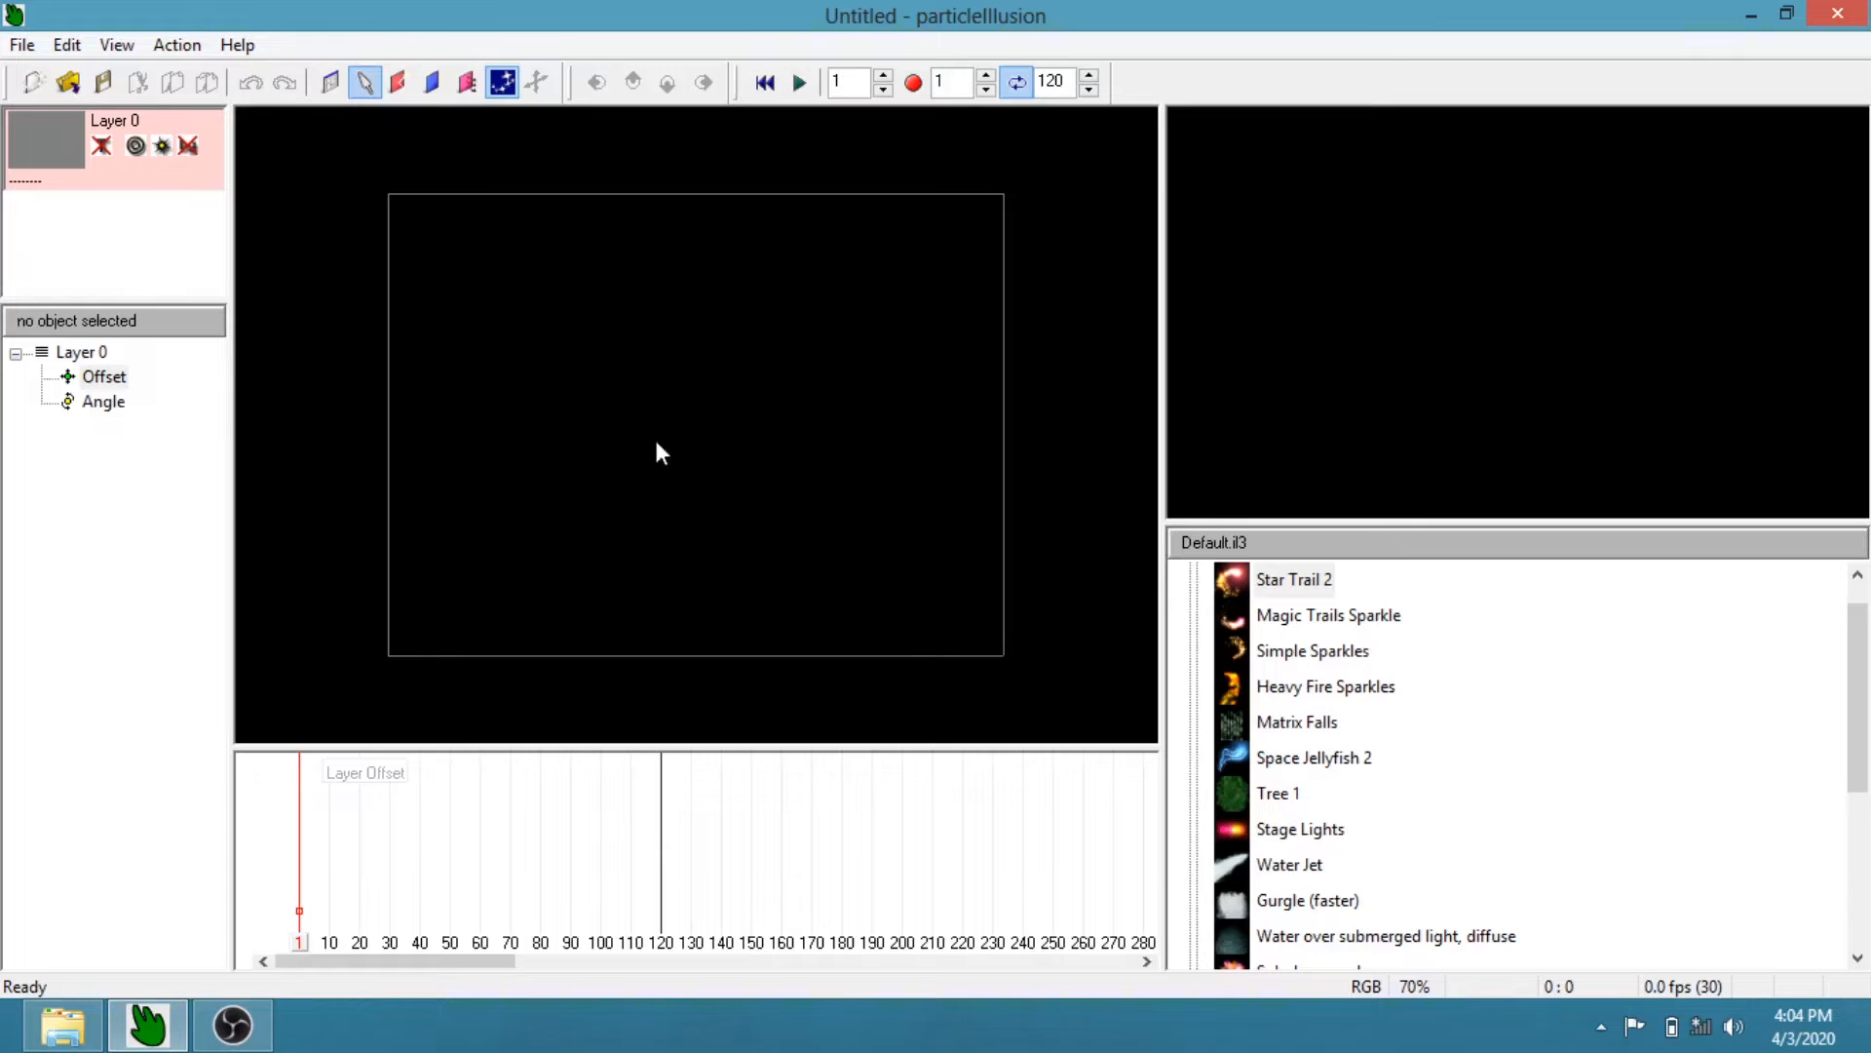
Load gunung.jpg from drive D: as the background image of Layer 0, keeping the default image settings
right_click(130, 198)
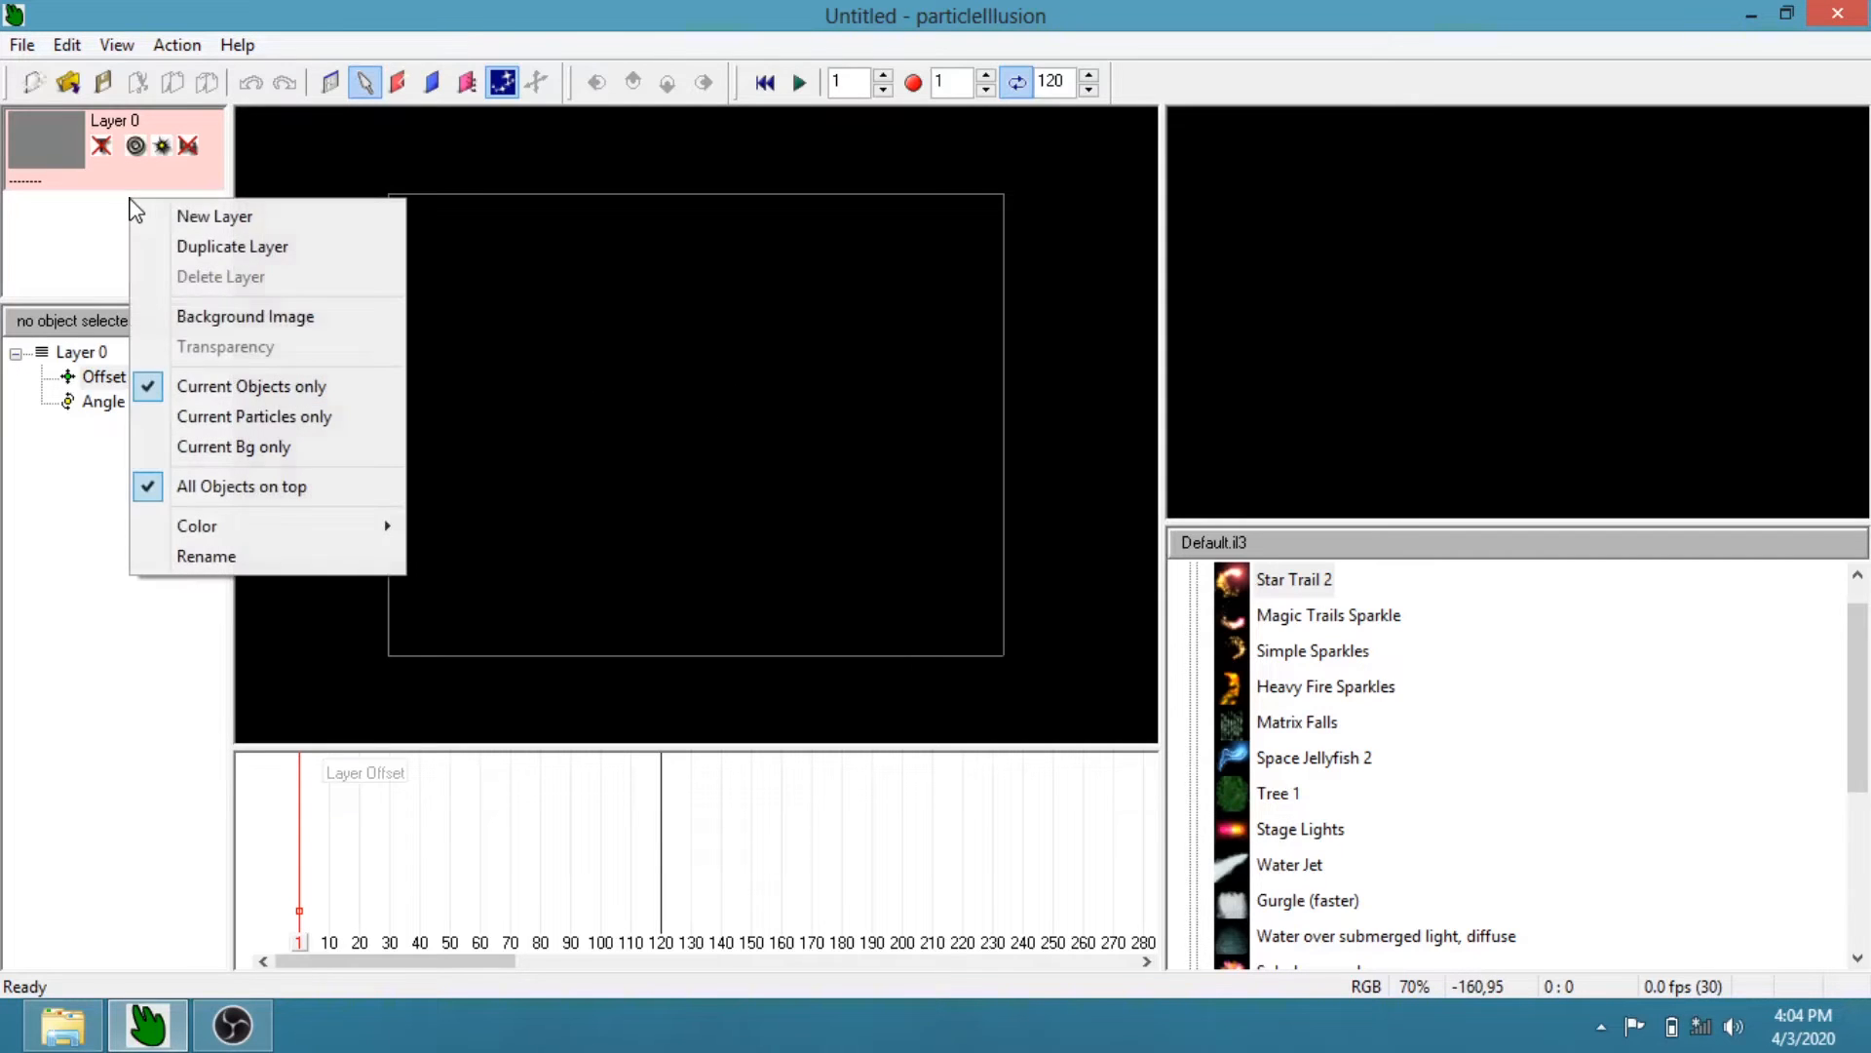
click(209, 318)
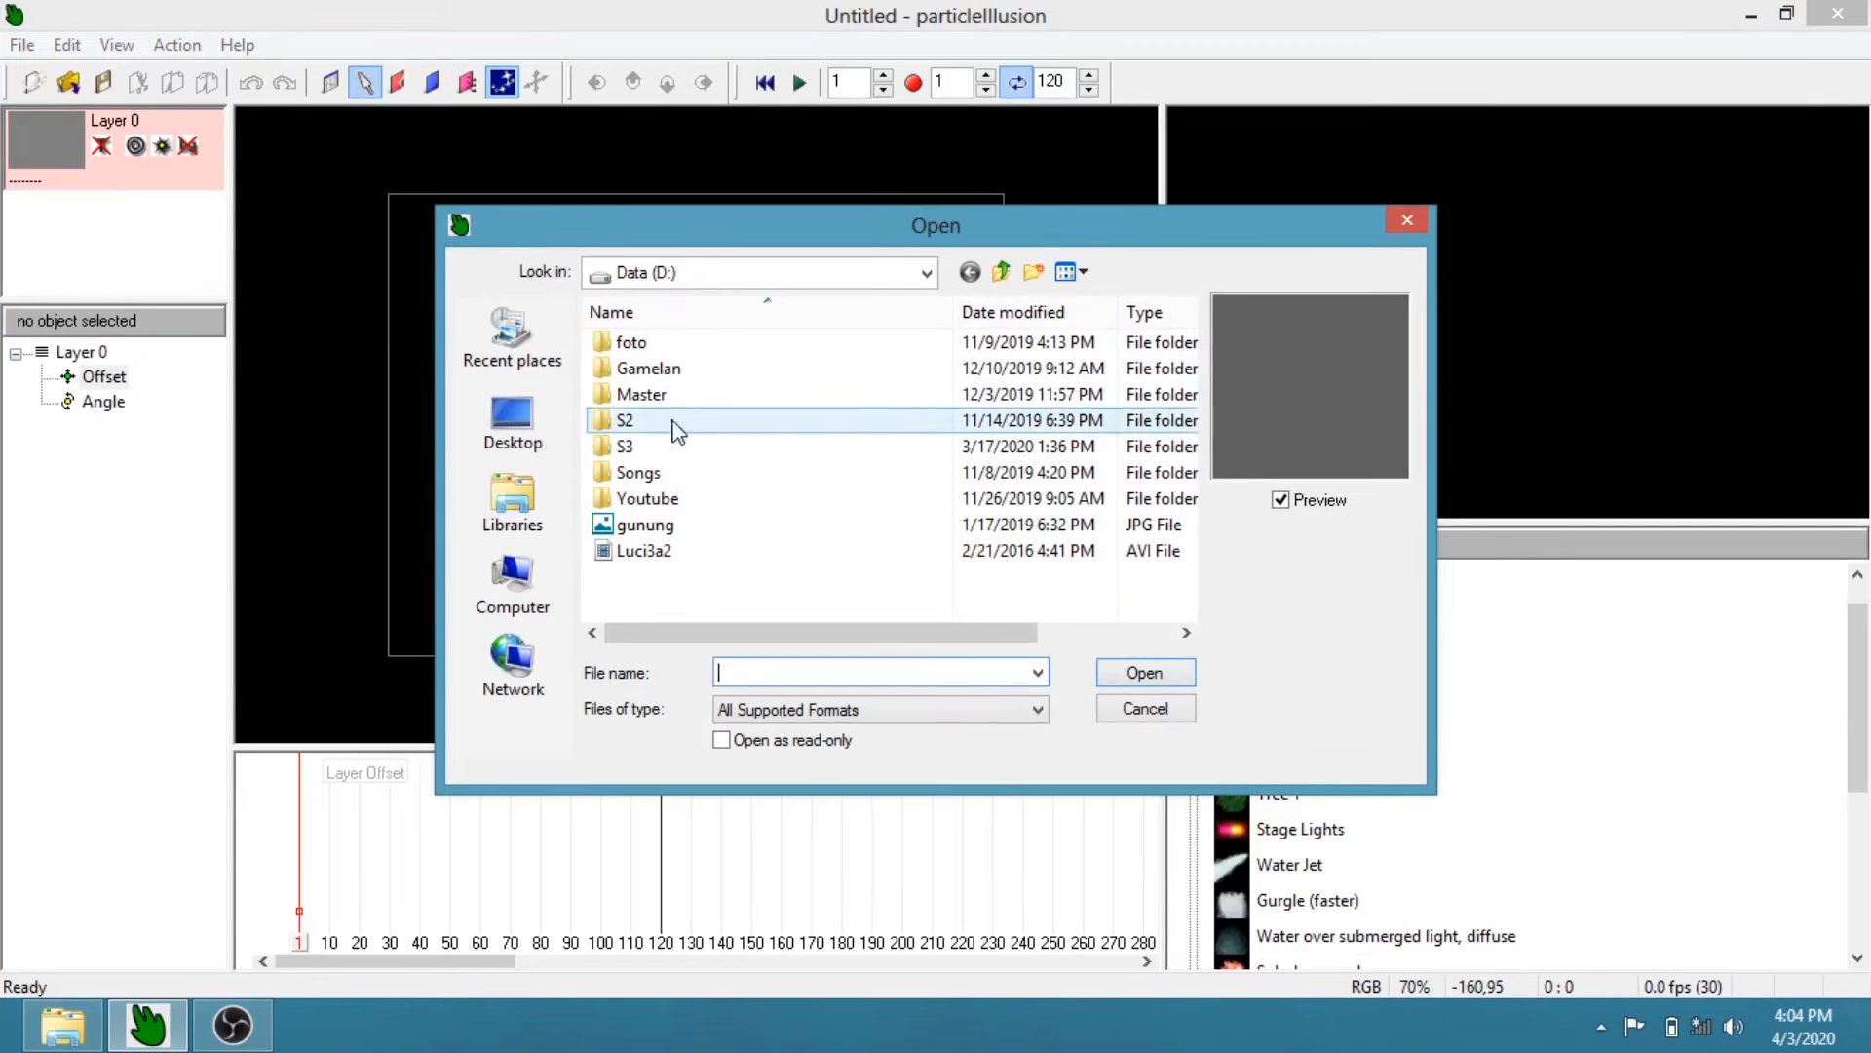
click(645, 527)
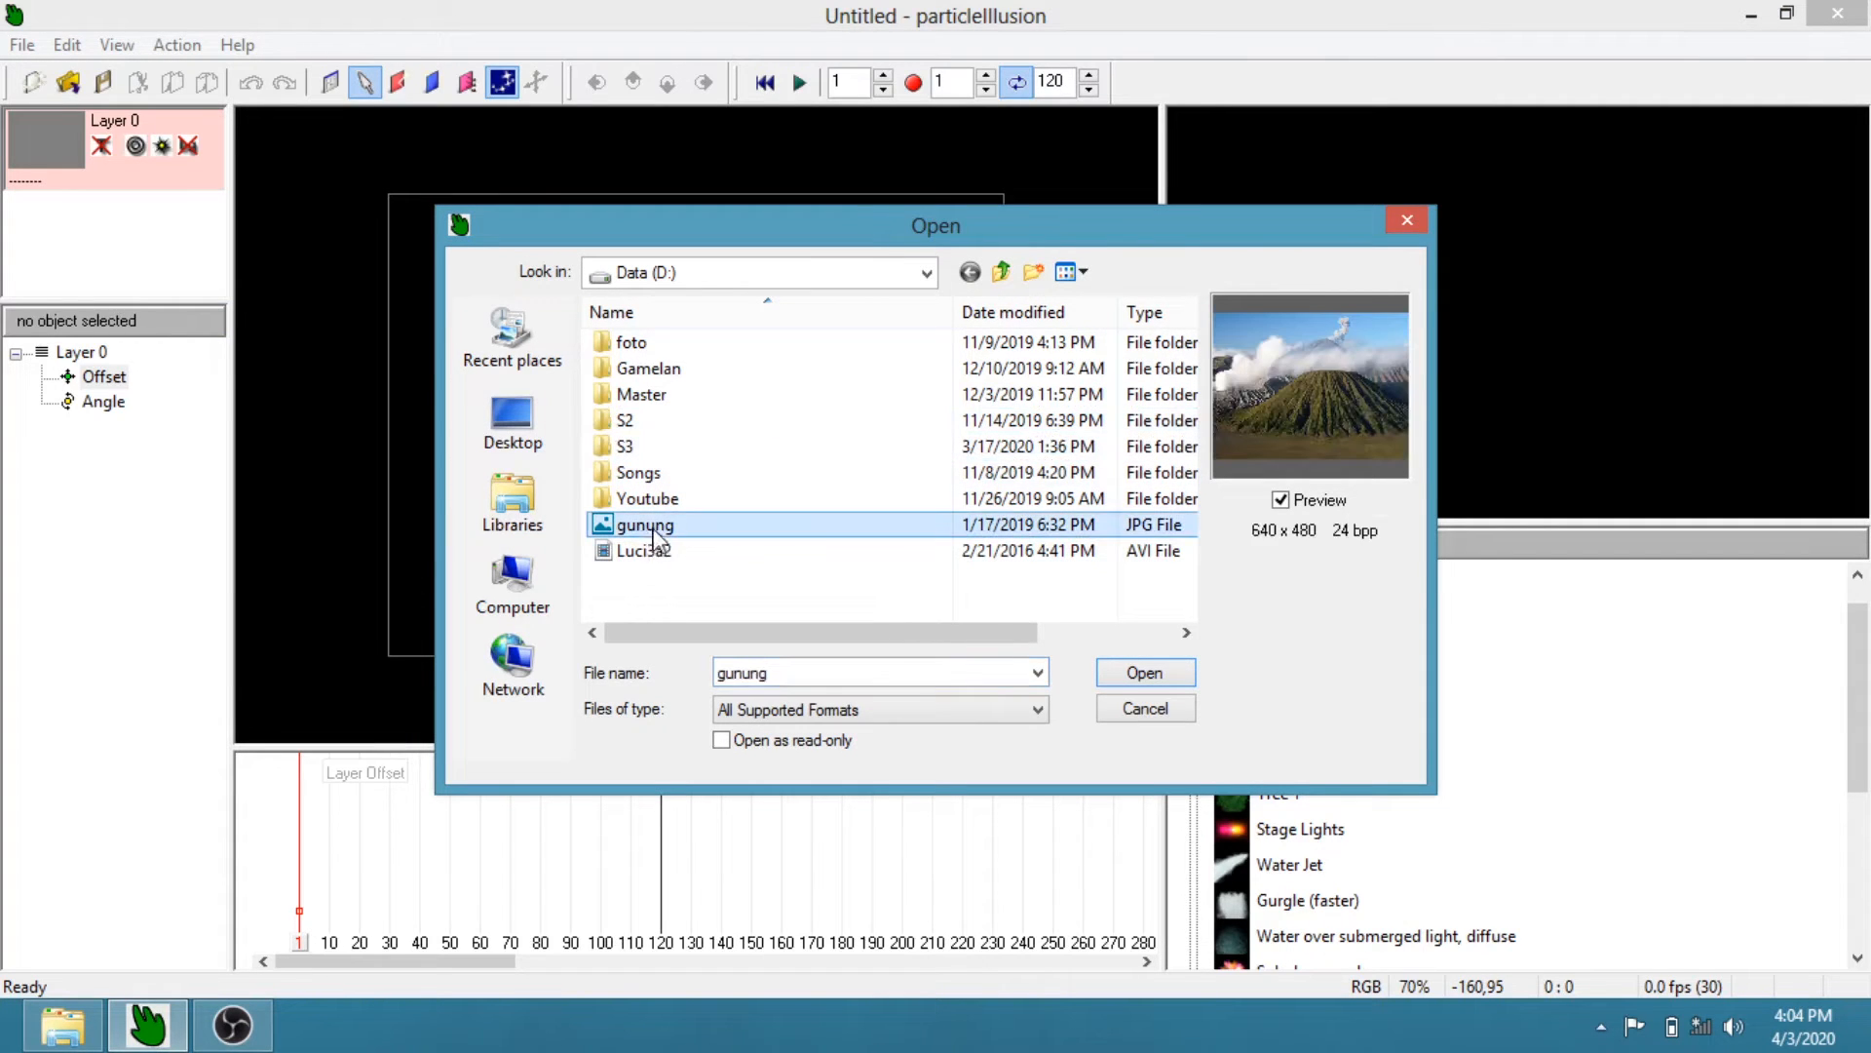
click(1146, 672)
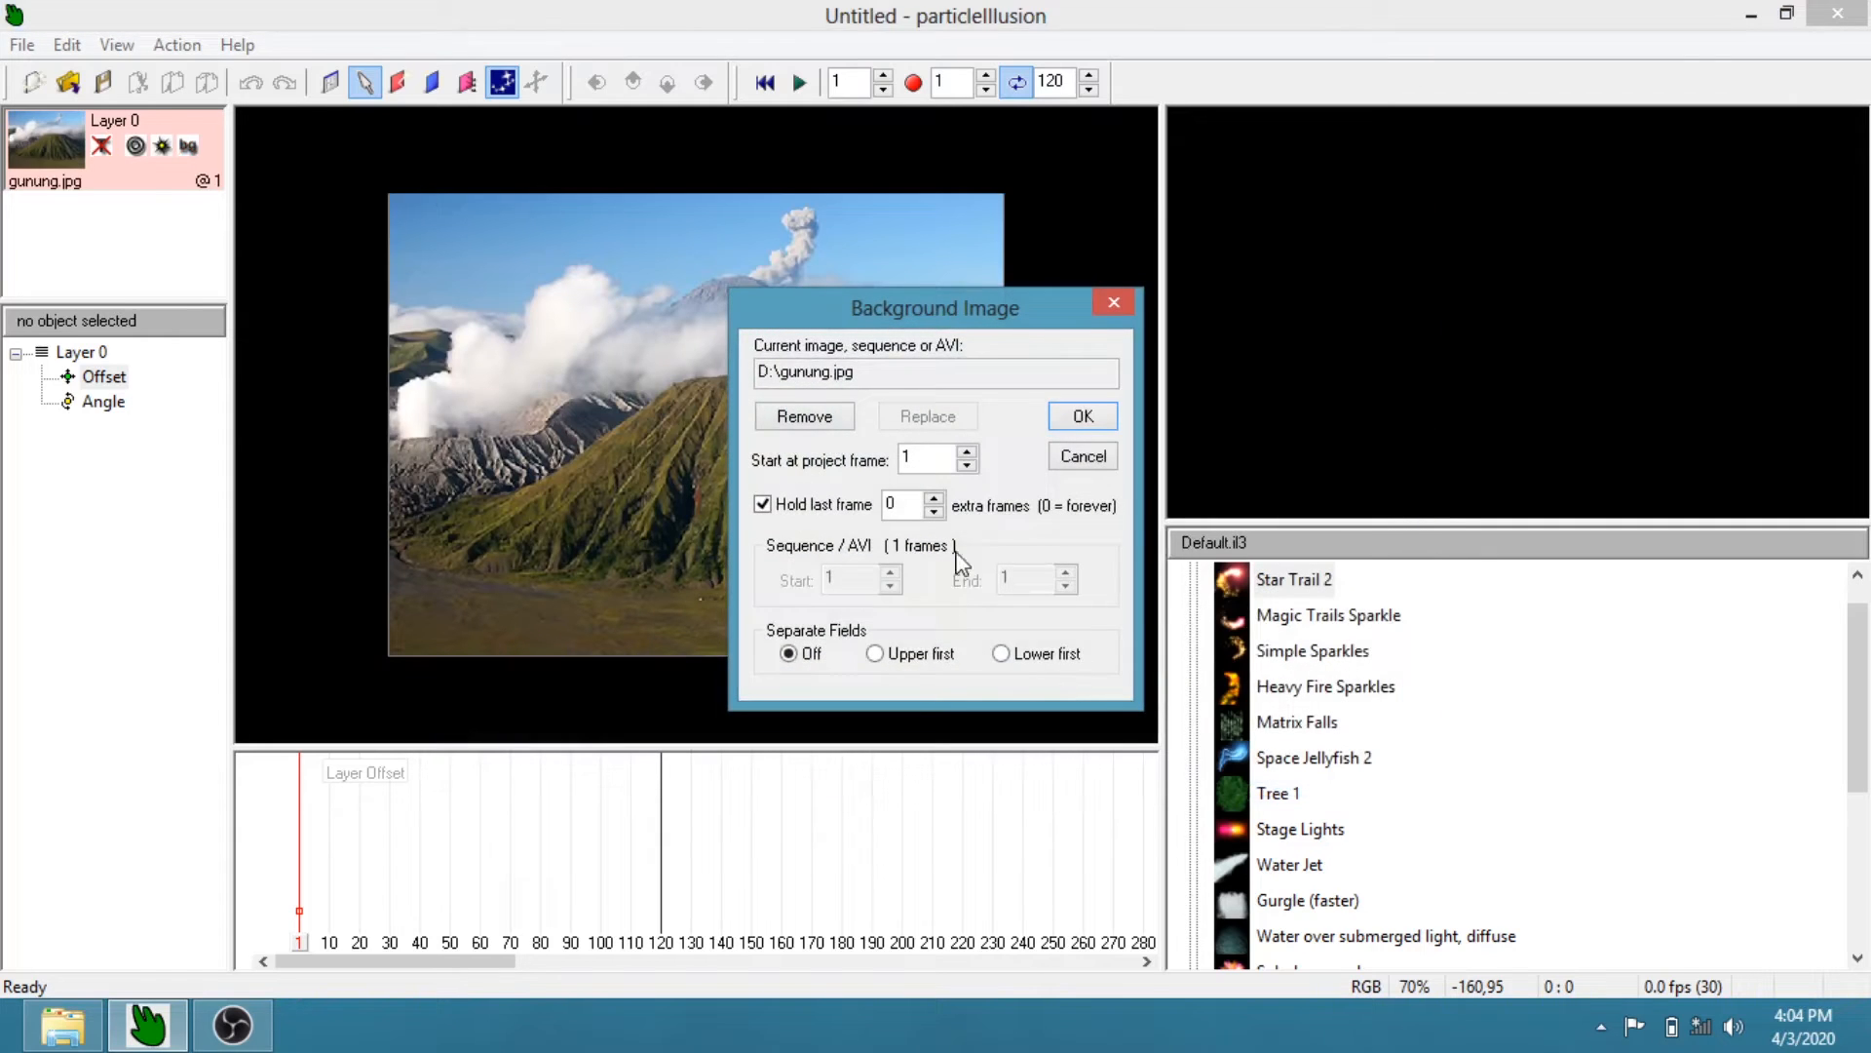
click(1080, 418)
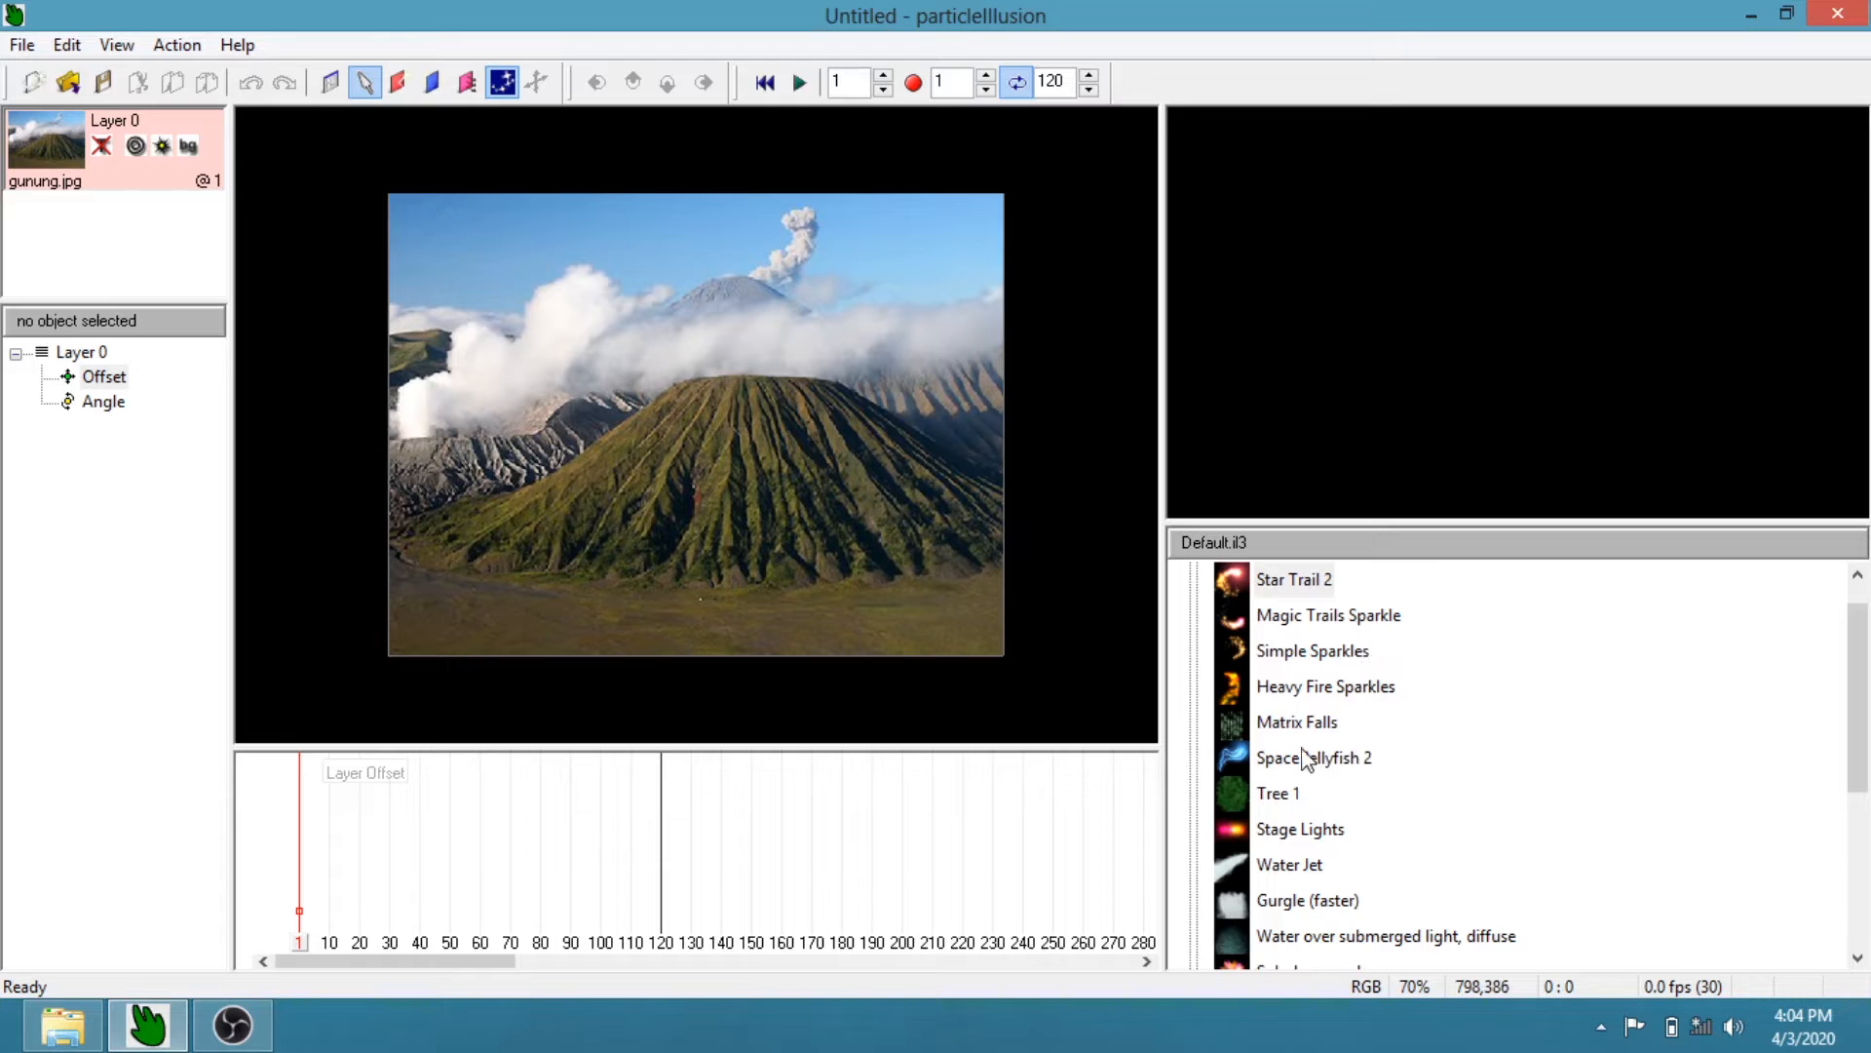
Place a Heavy Fire Sparkles emitter on the summit of the green volcano and preview the animation
click(1303, 687)
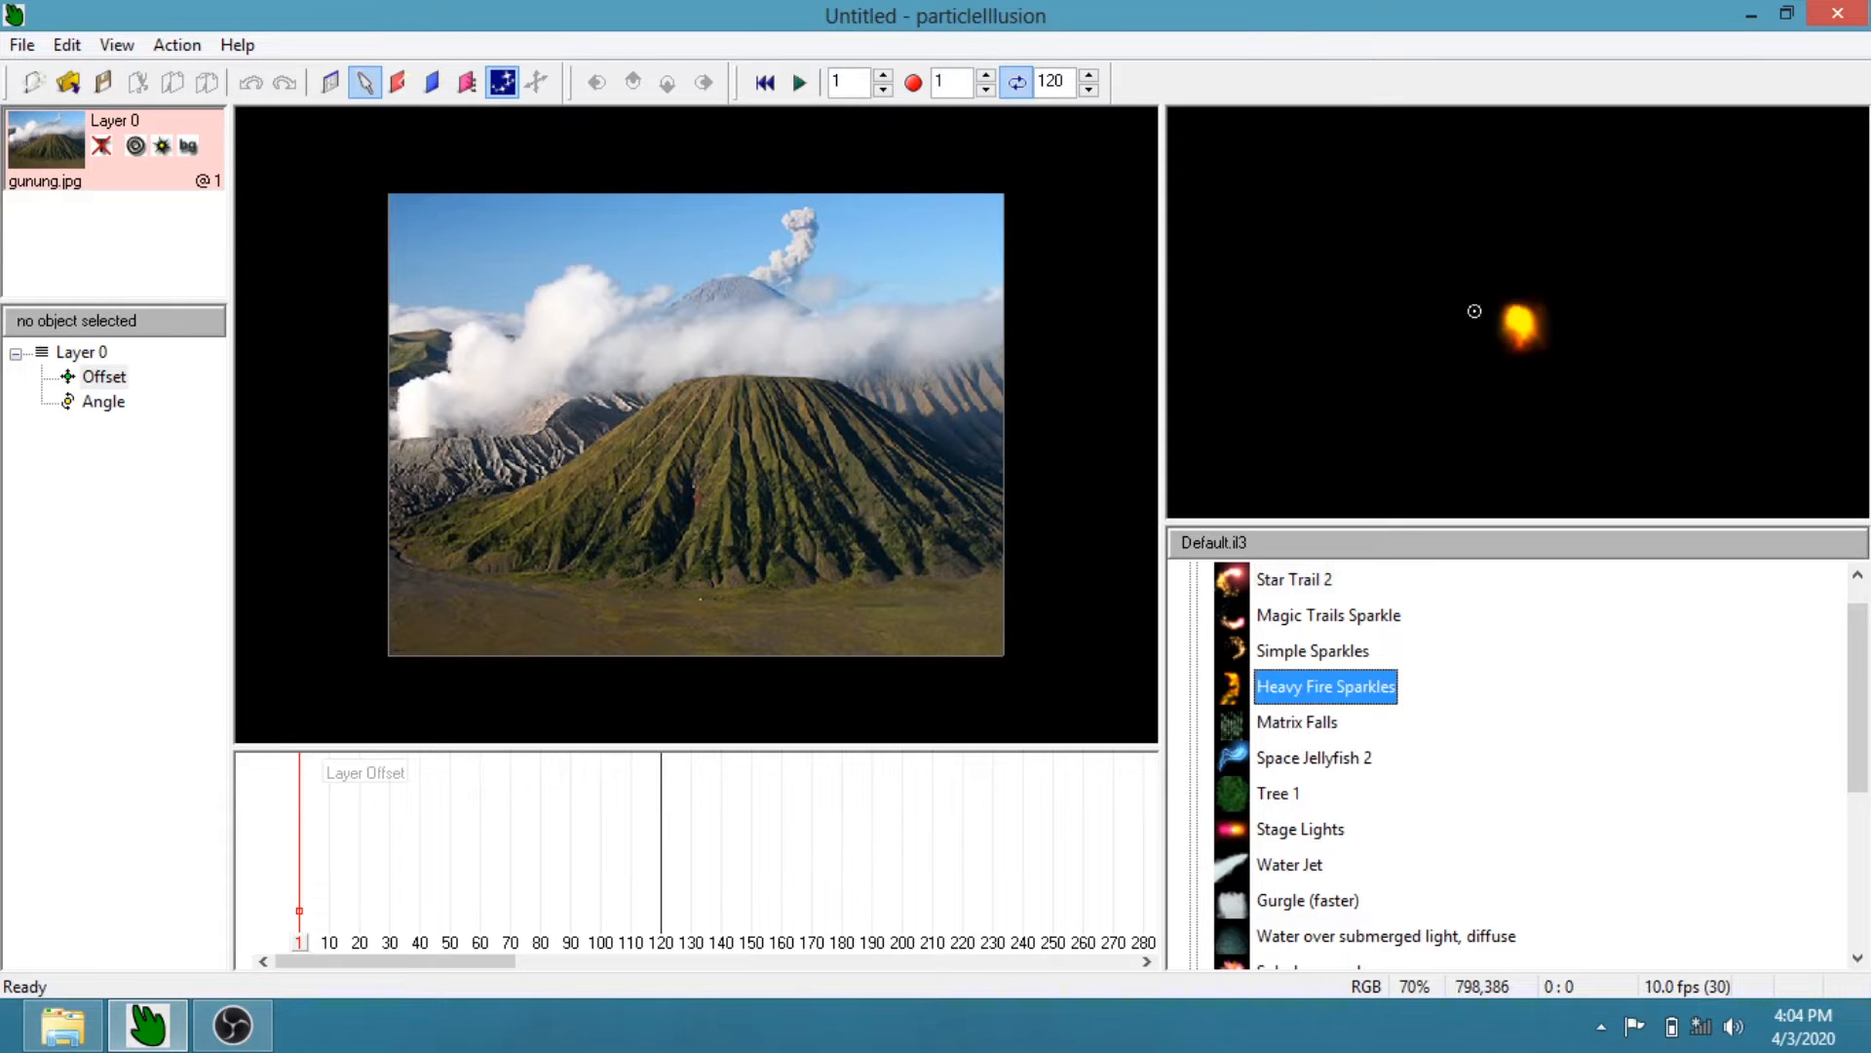
click(1499, 241)
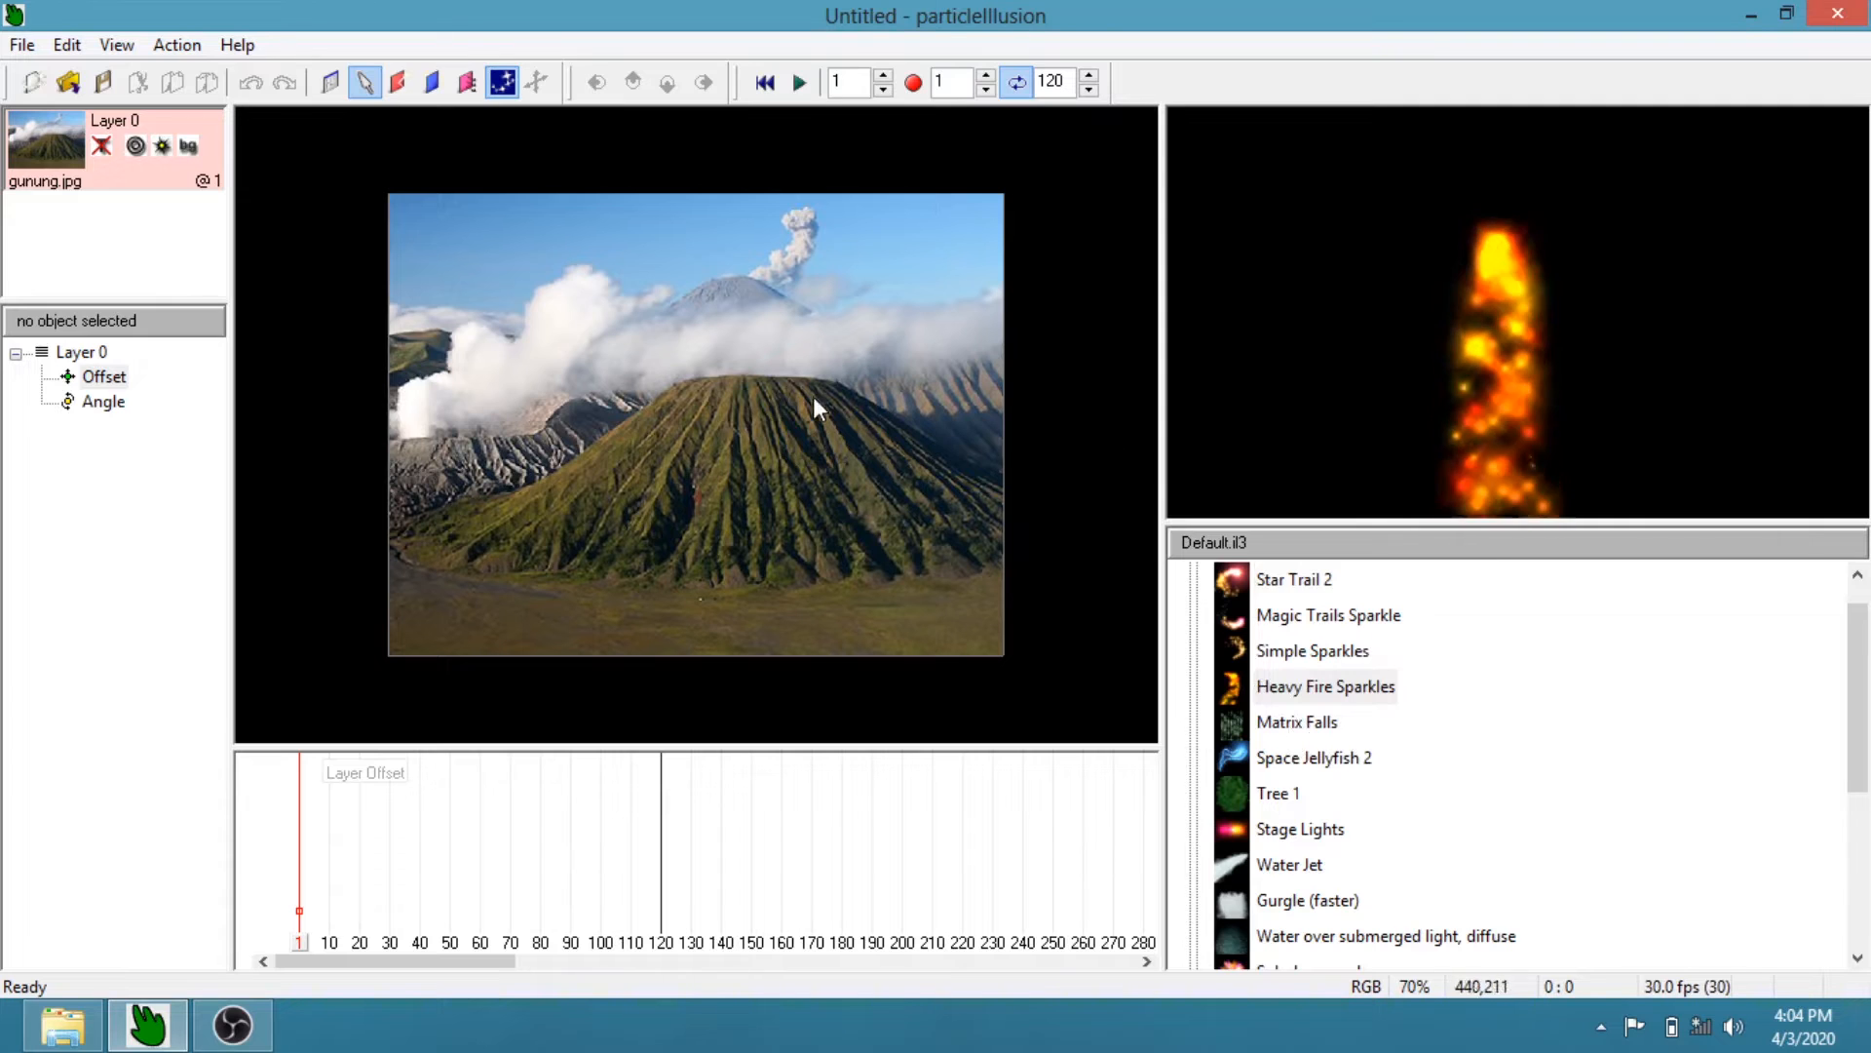
click(366, 82)
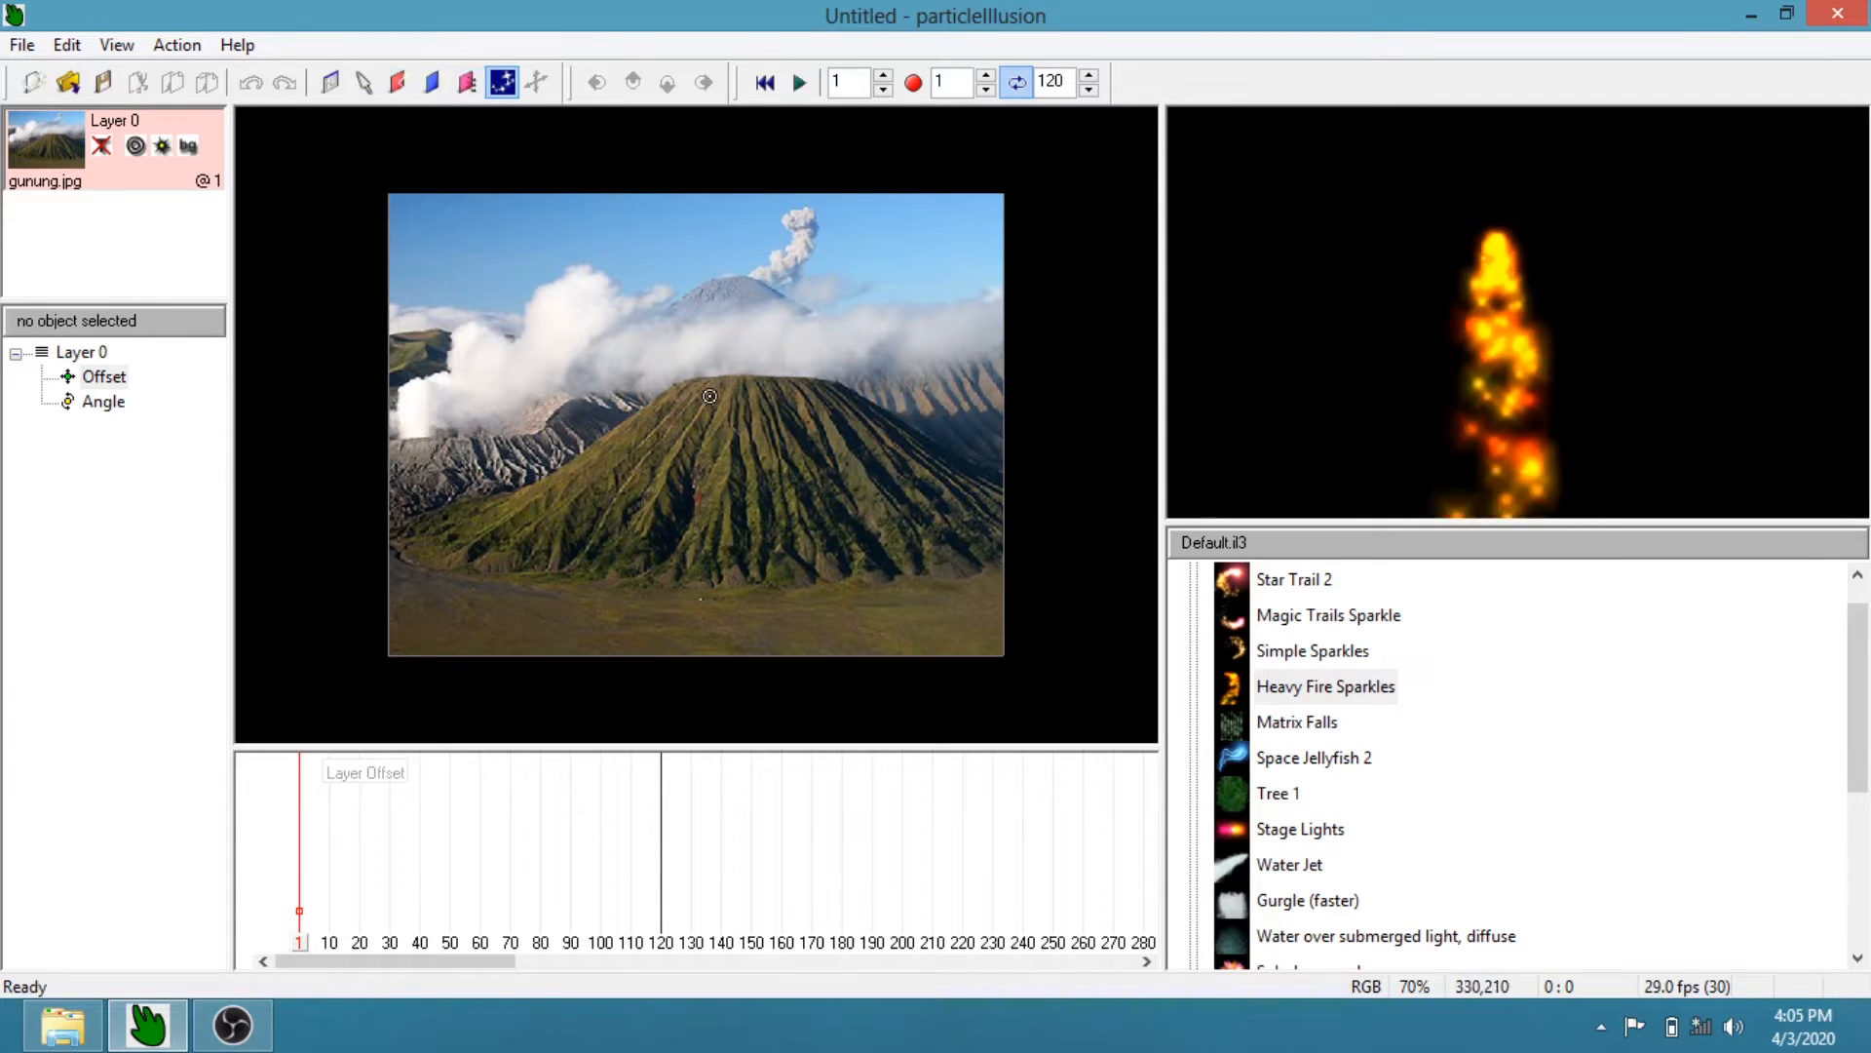
click(747, 379)
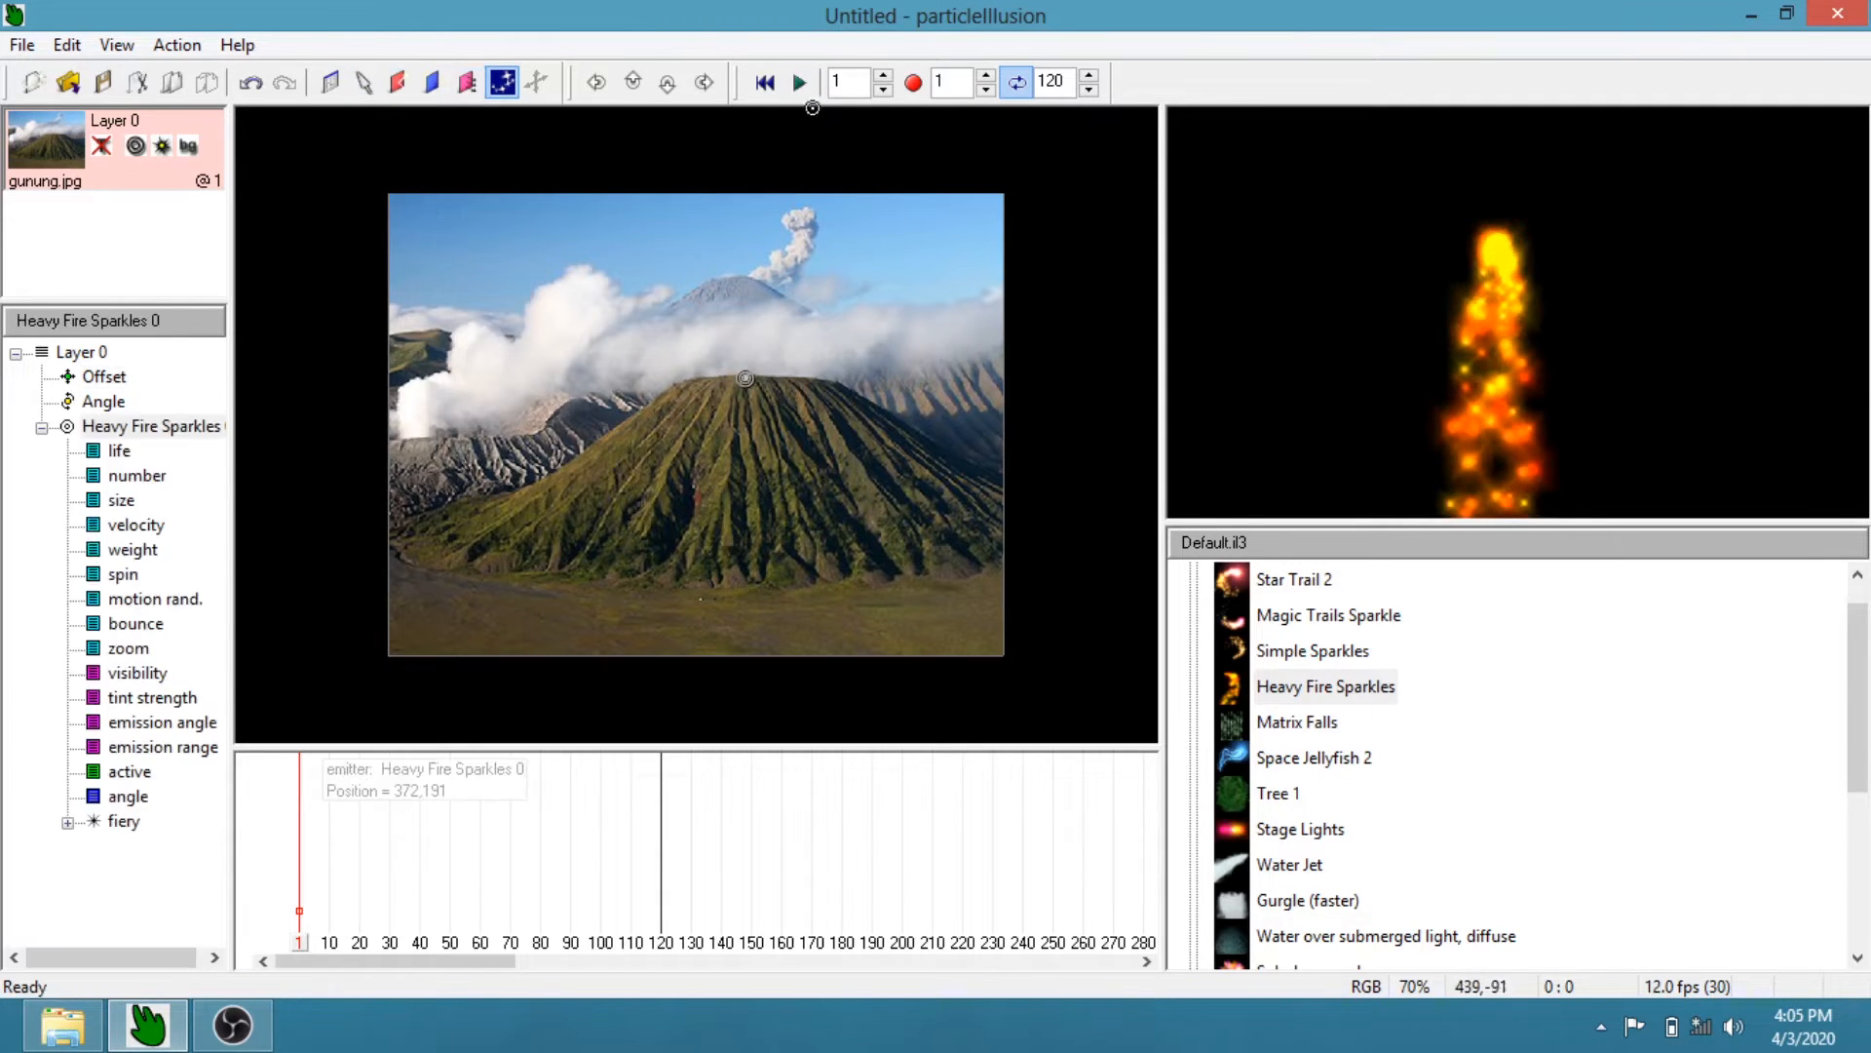
click(800, 93)
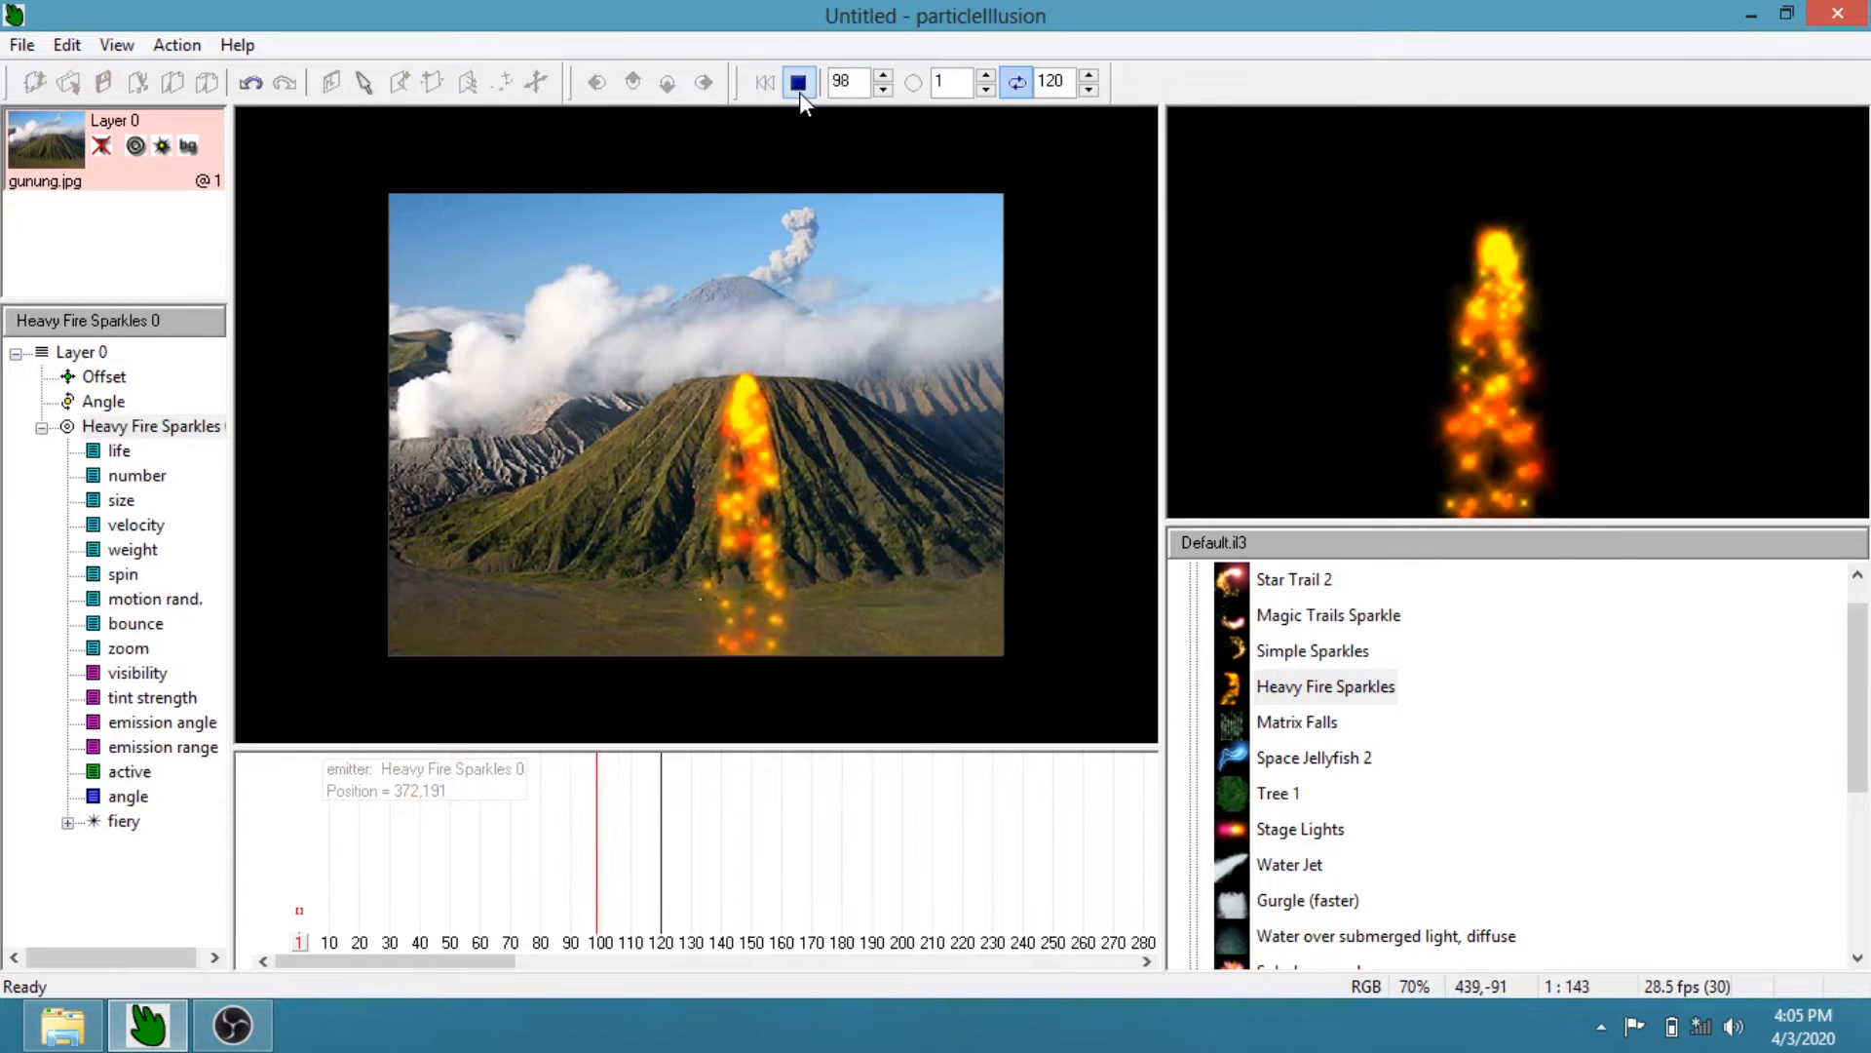
click(800, 93)
Set the project's end frame to 200 and play the animation
drag(1065, 81, 1013, 84)
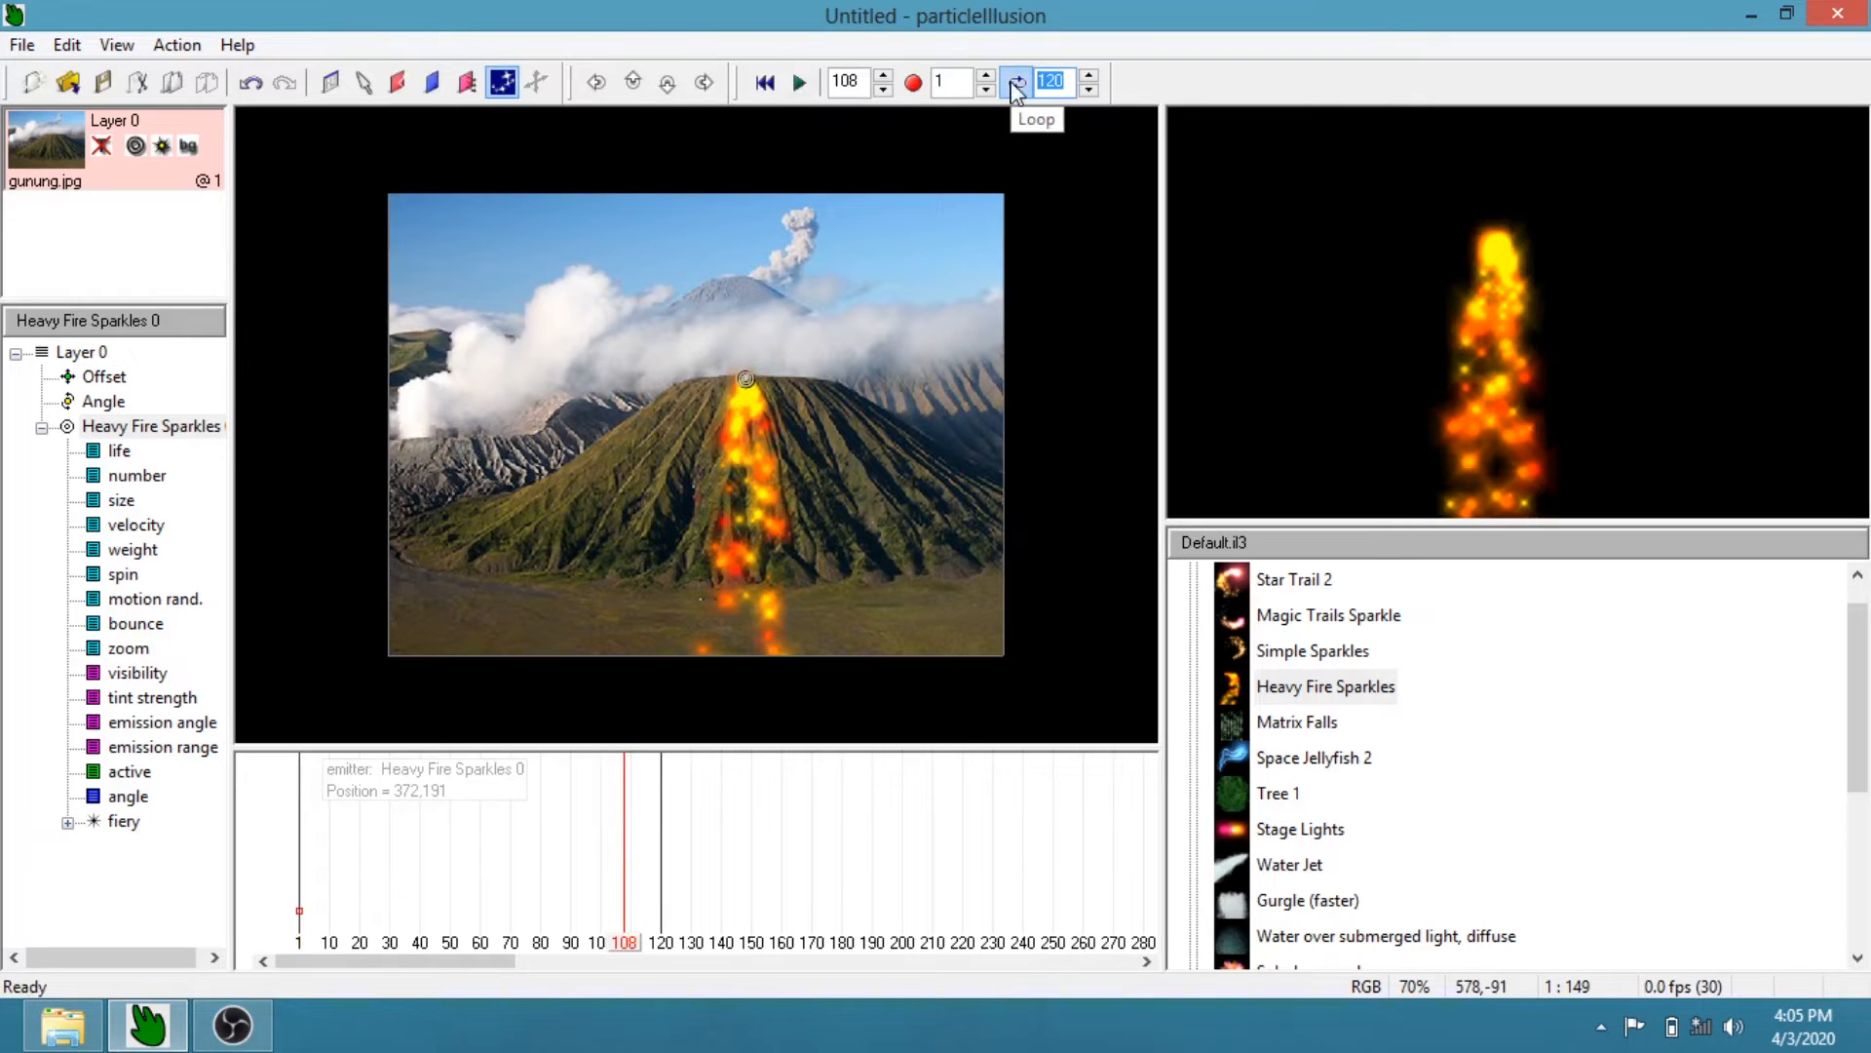
text(200)
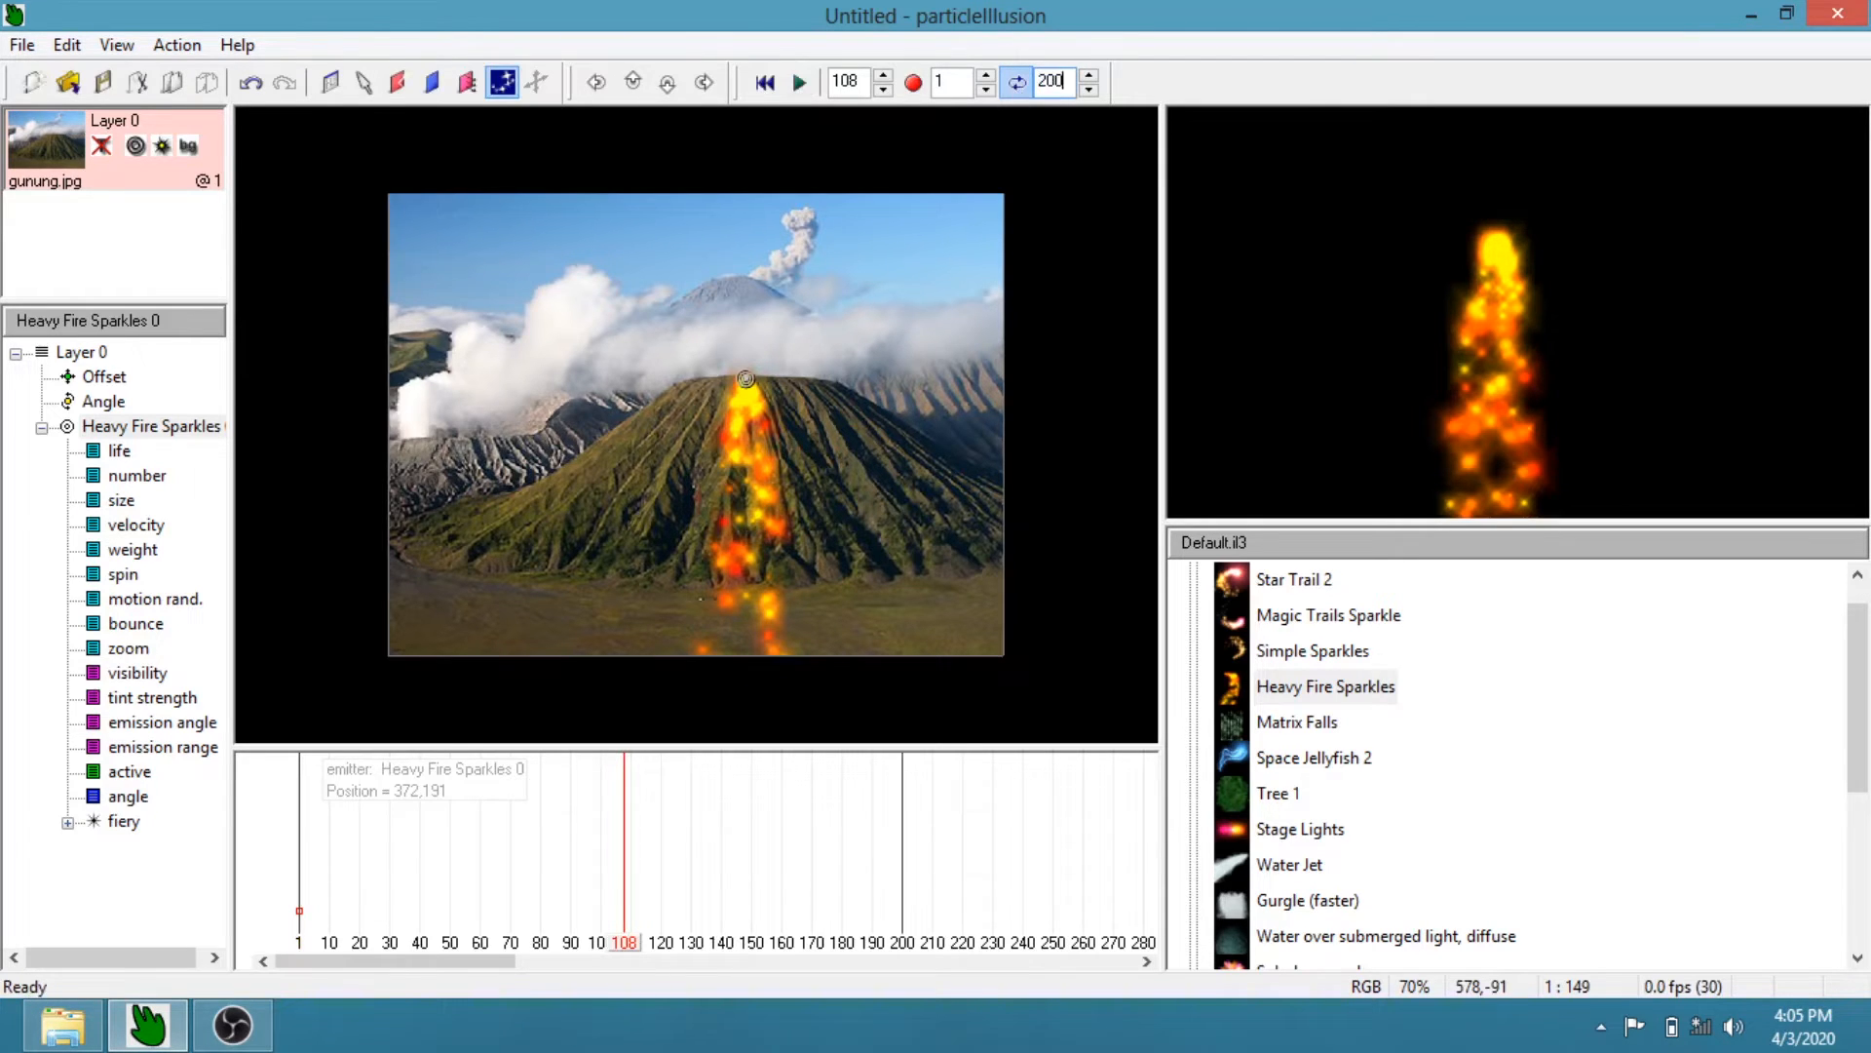
click(800, 84)
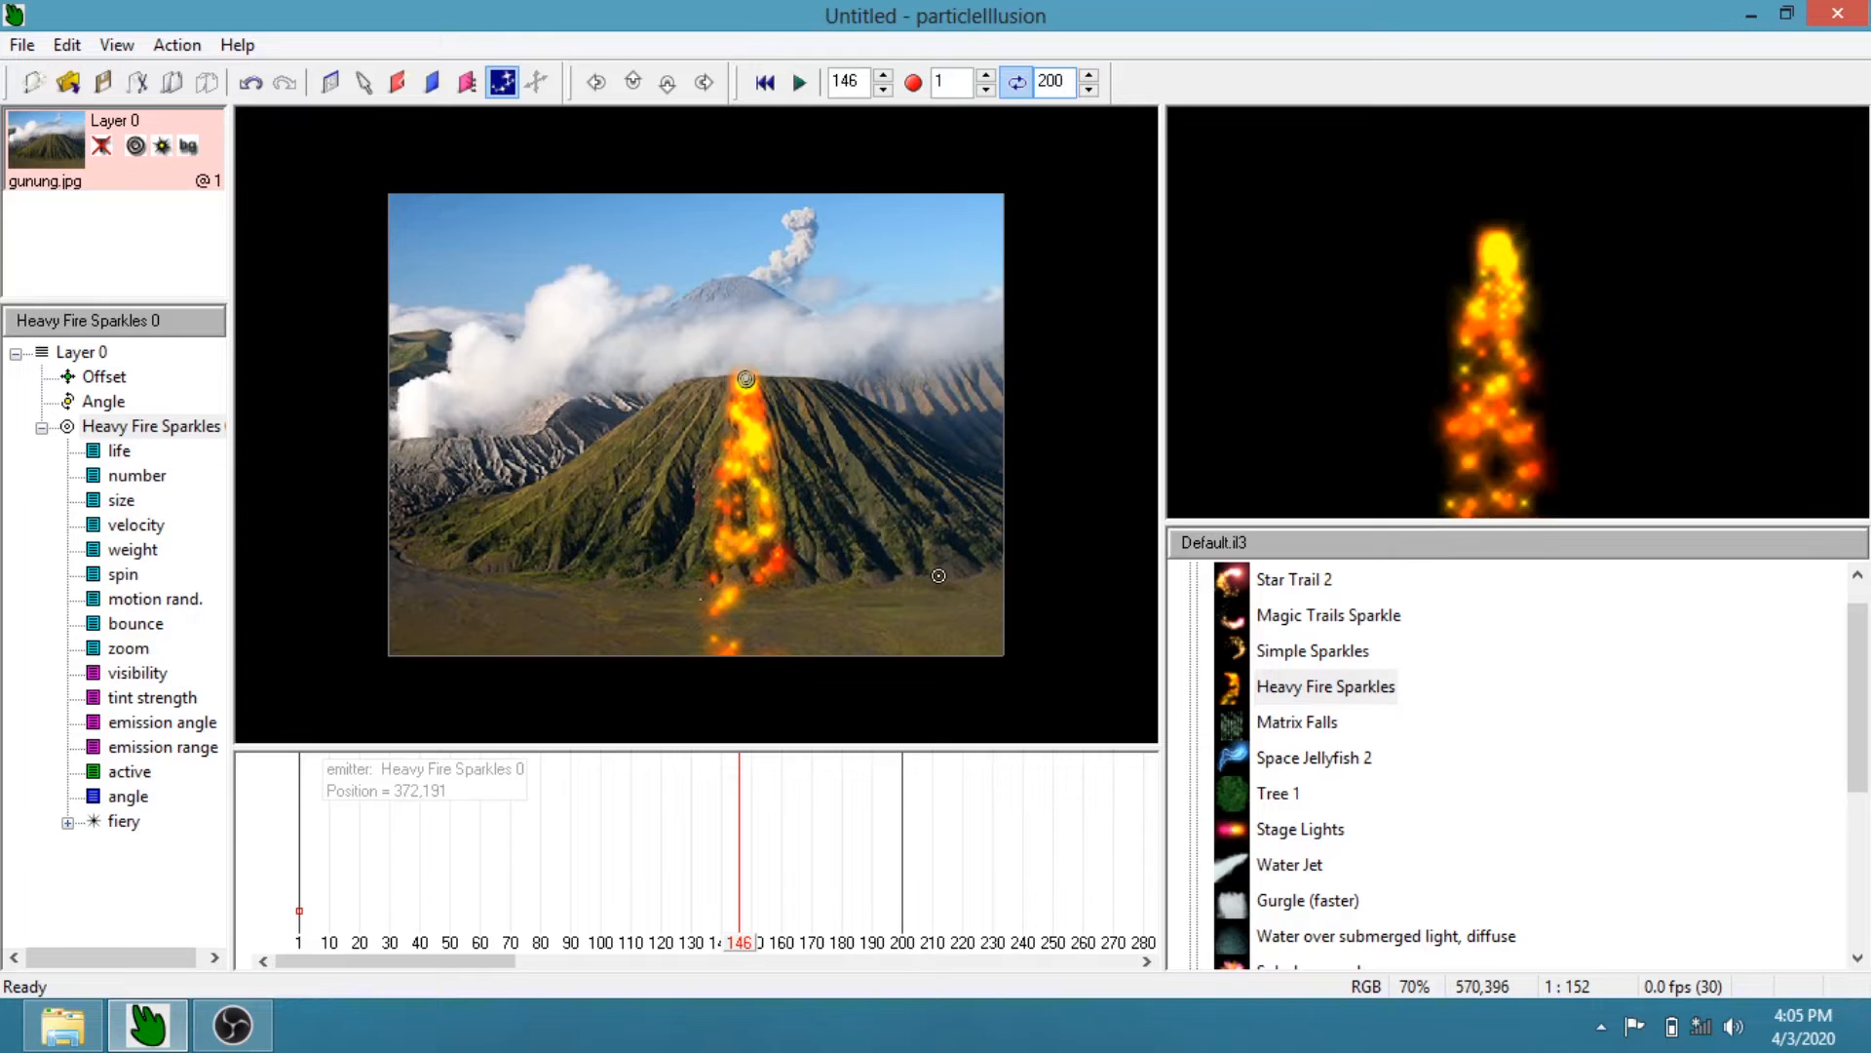
Draw a multi-point deflector at frame 1 from the image's lower-left corner over the volcano's summit to beyond its lower-right corner, and play the animation
drag(750, 944, 279, 914)
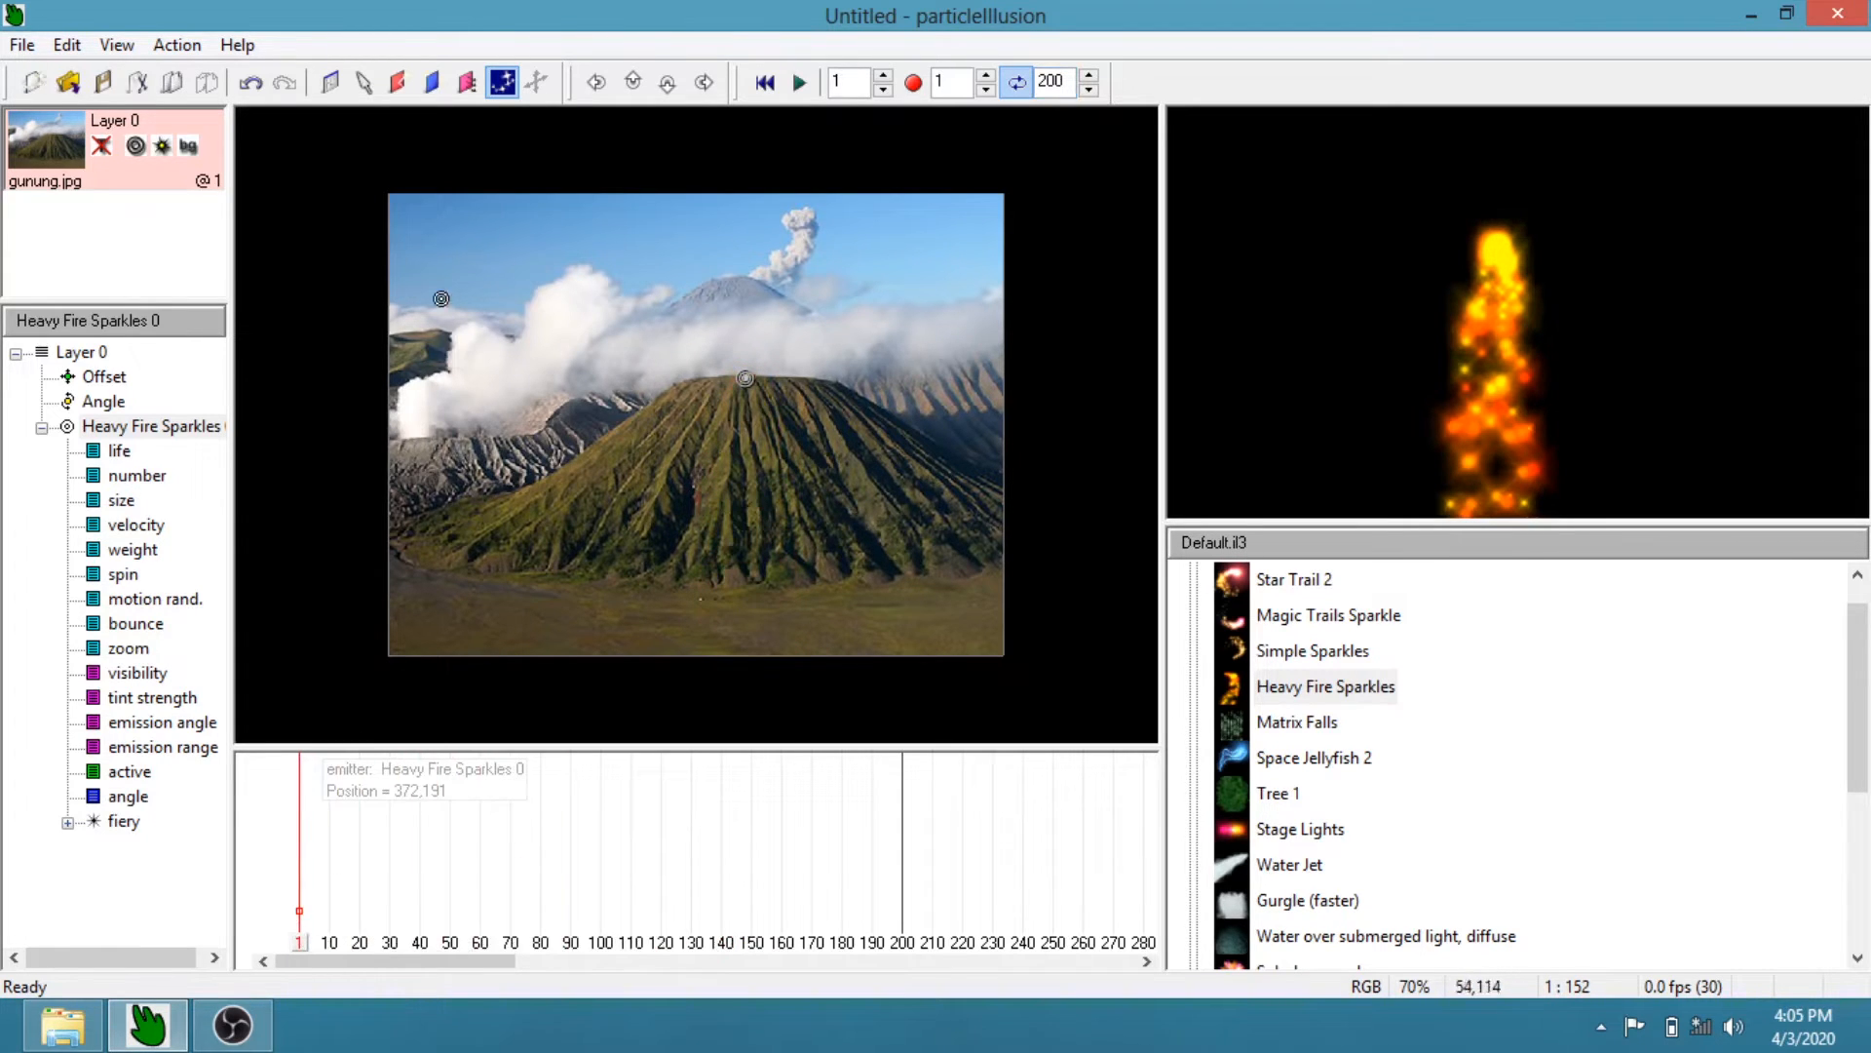
click(400, 84)
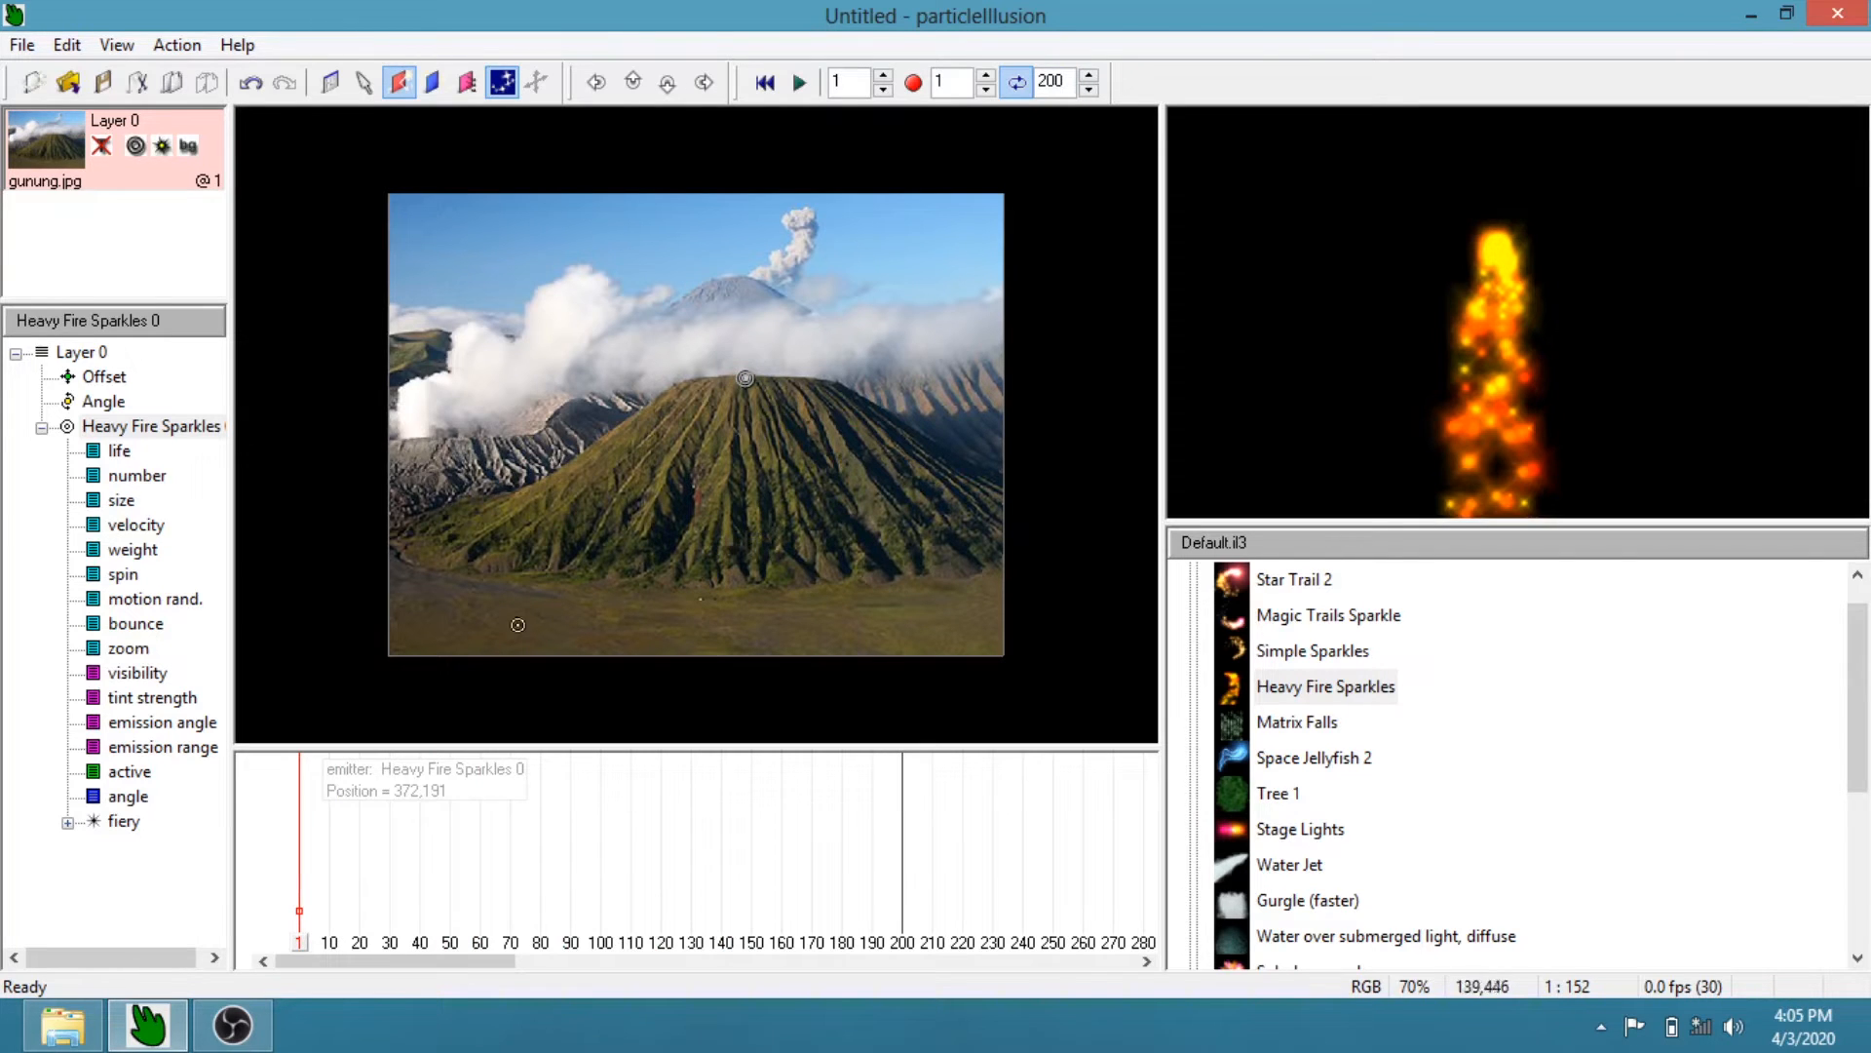
click(397, 656)
click(526, 614)
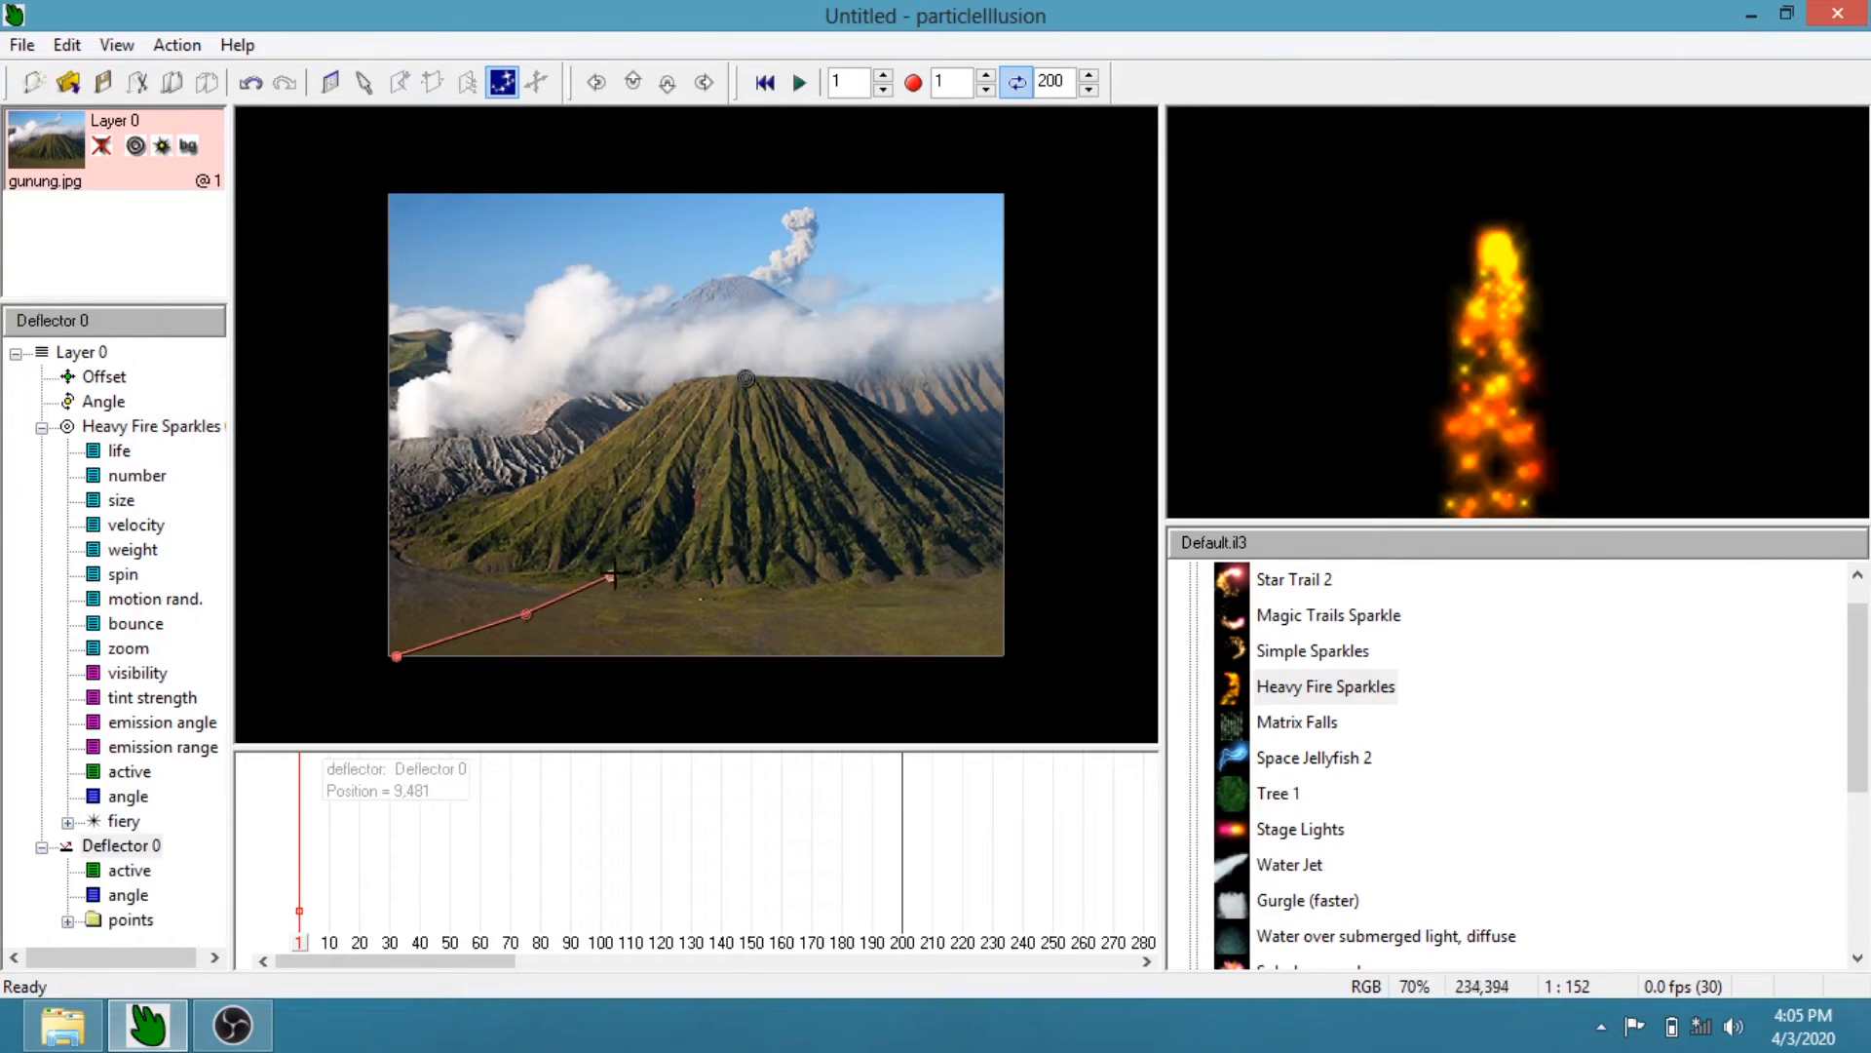
click(624, 565)
click(685, 500)
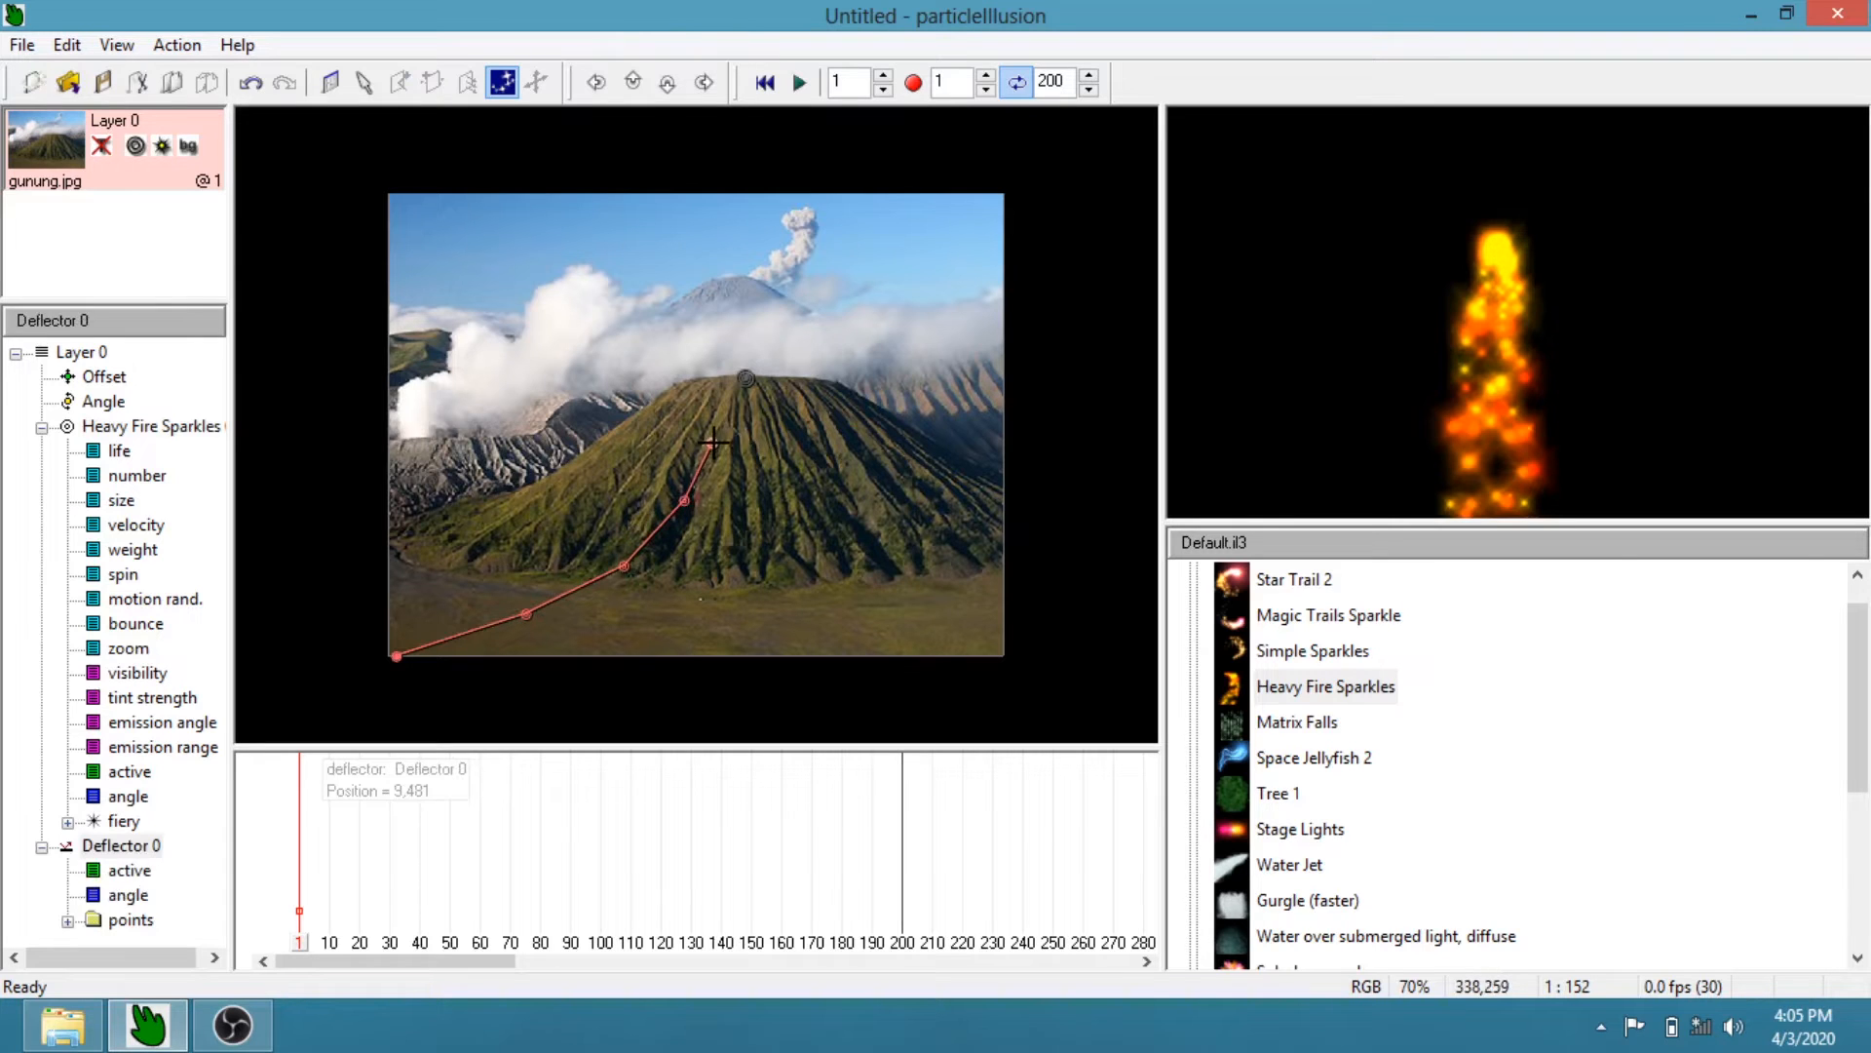
click(712, 443)
click(745, 380)
click(787, 444)
click(850, 526)
click(895, 563)
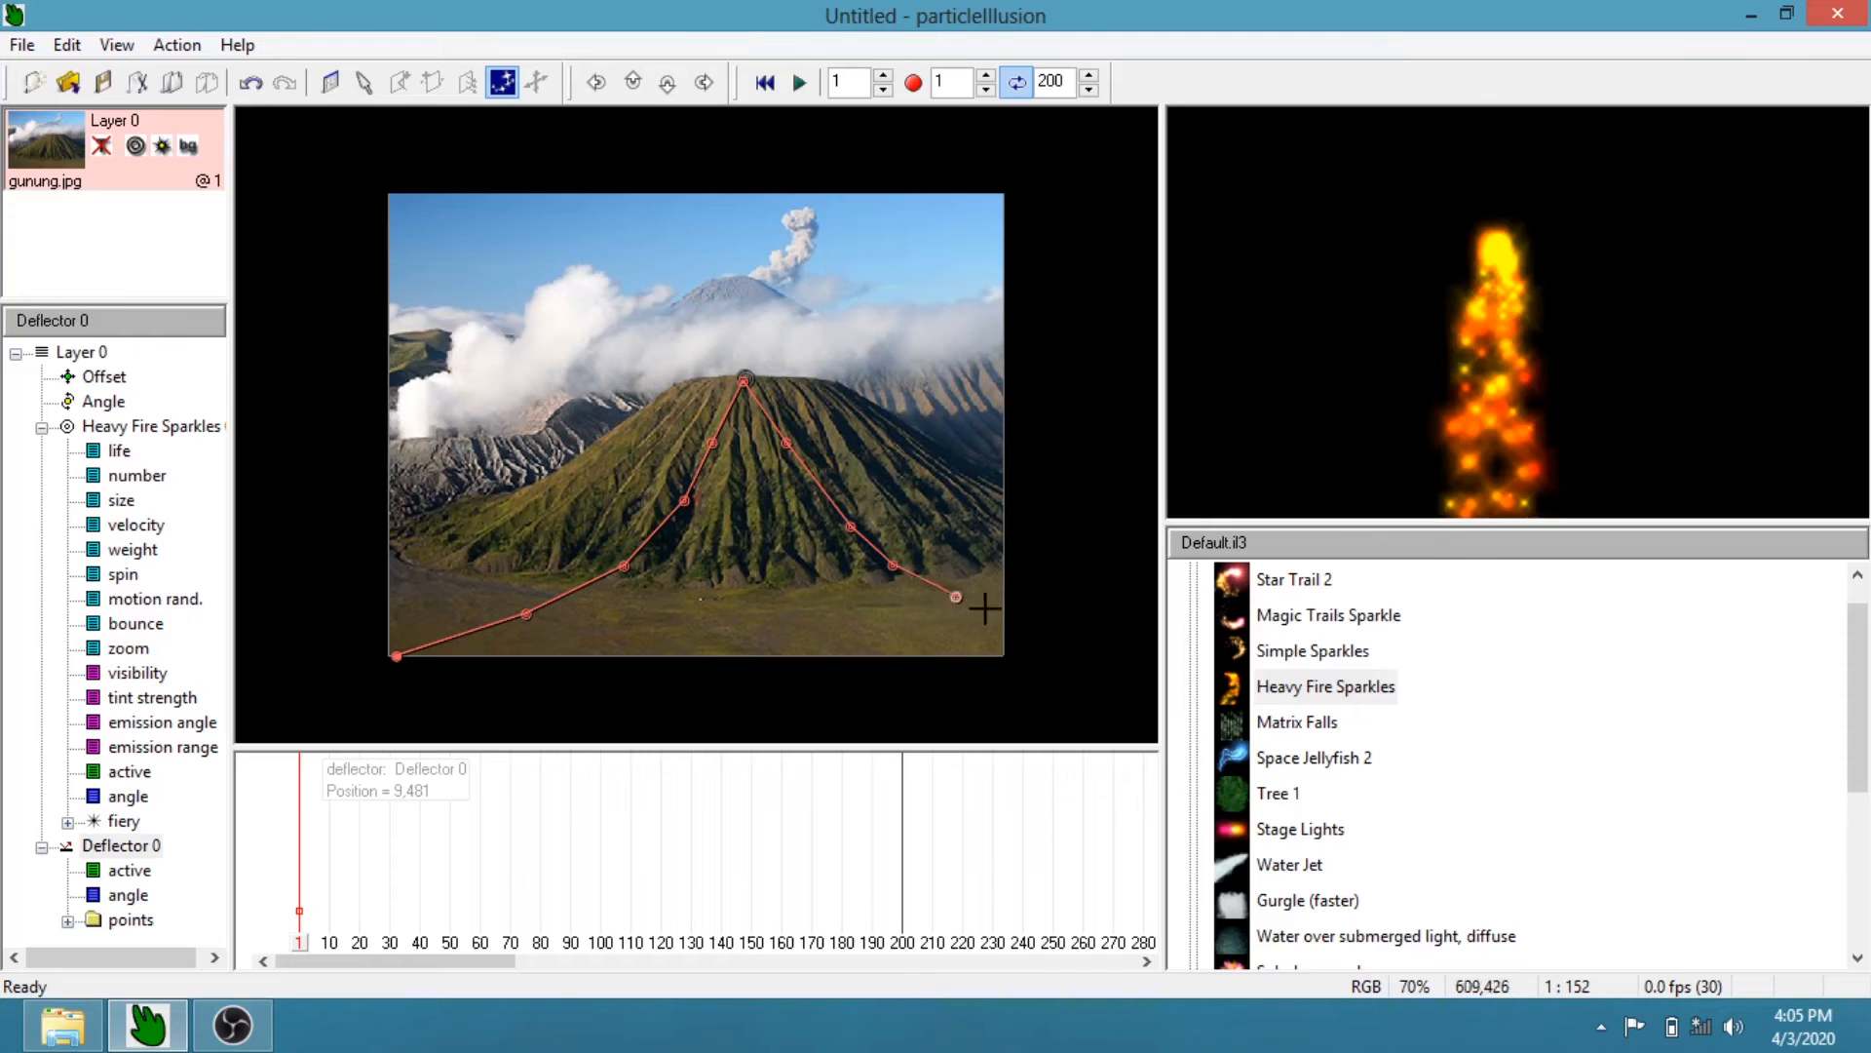
double_click(1042, 652)
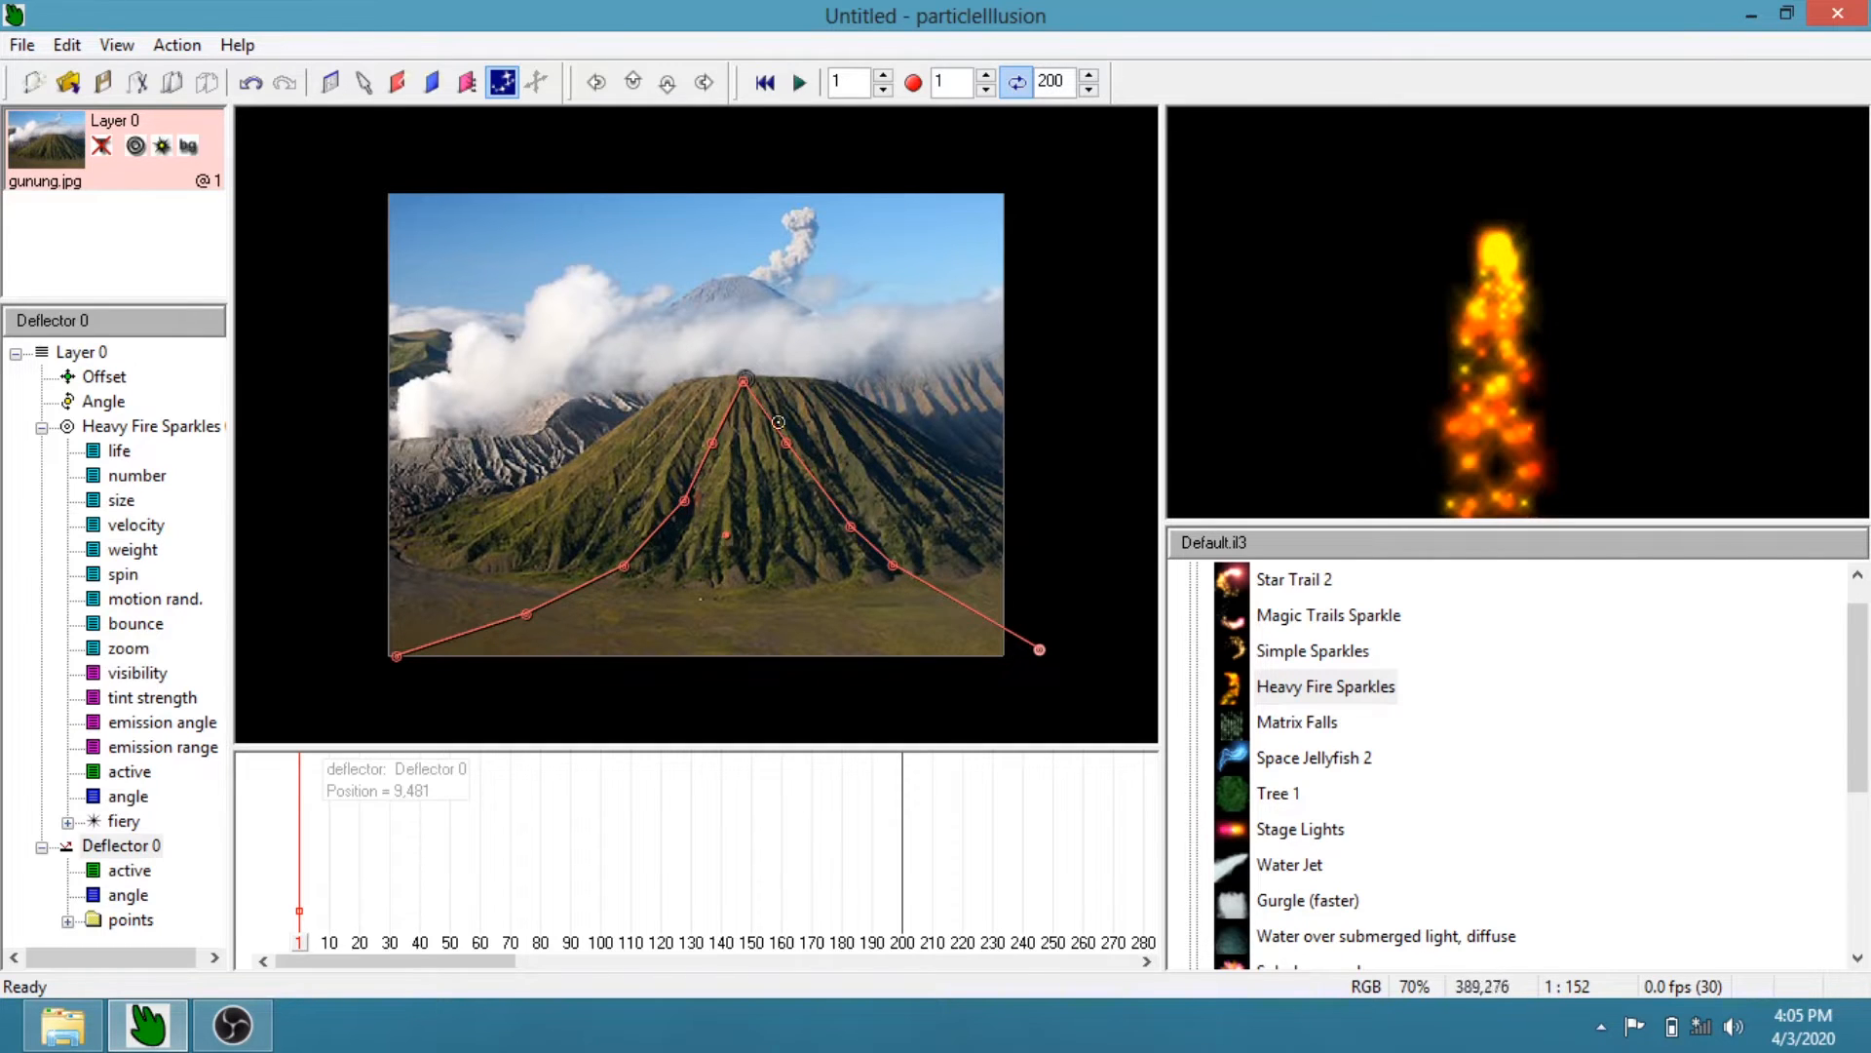
click(801, 88)
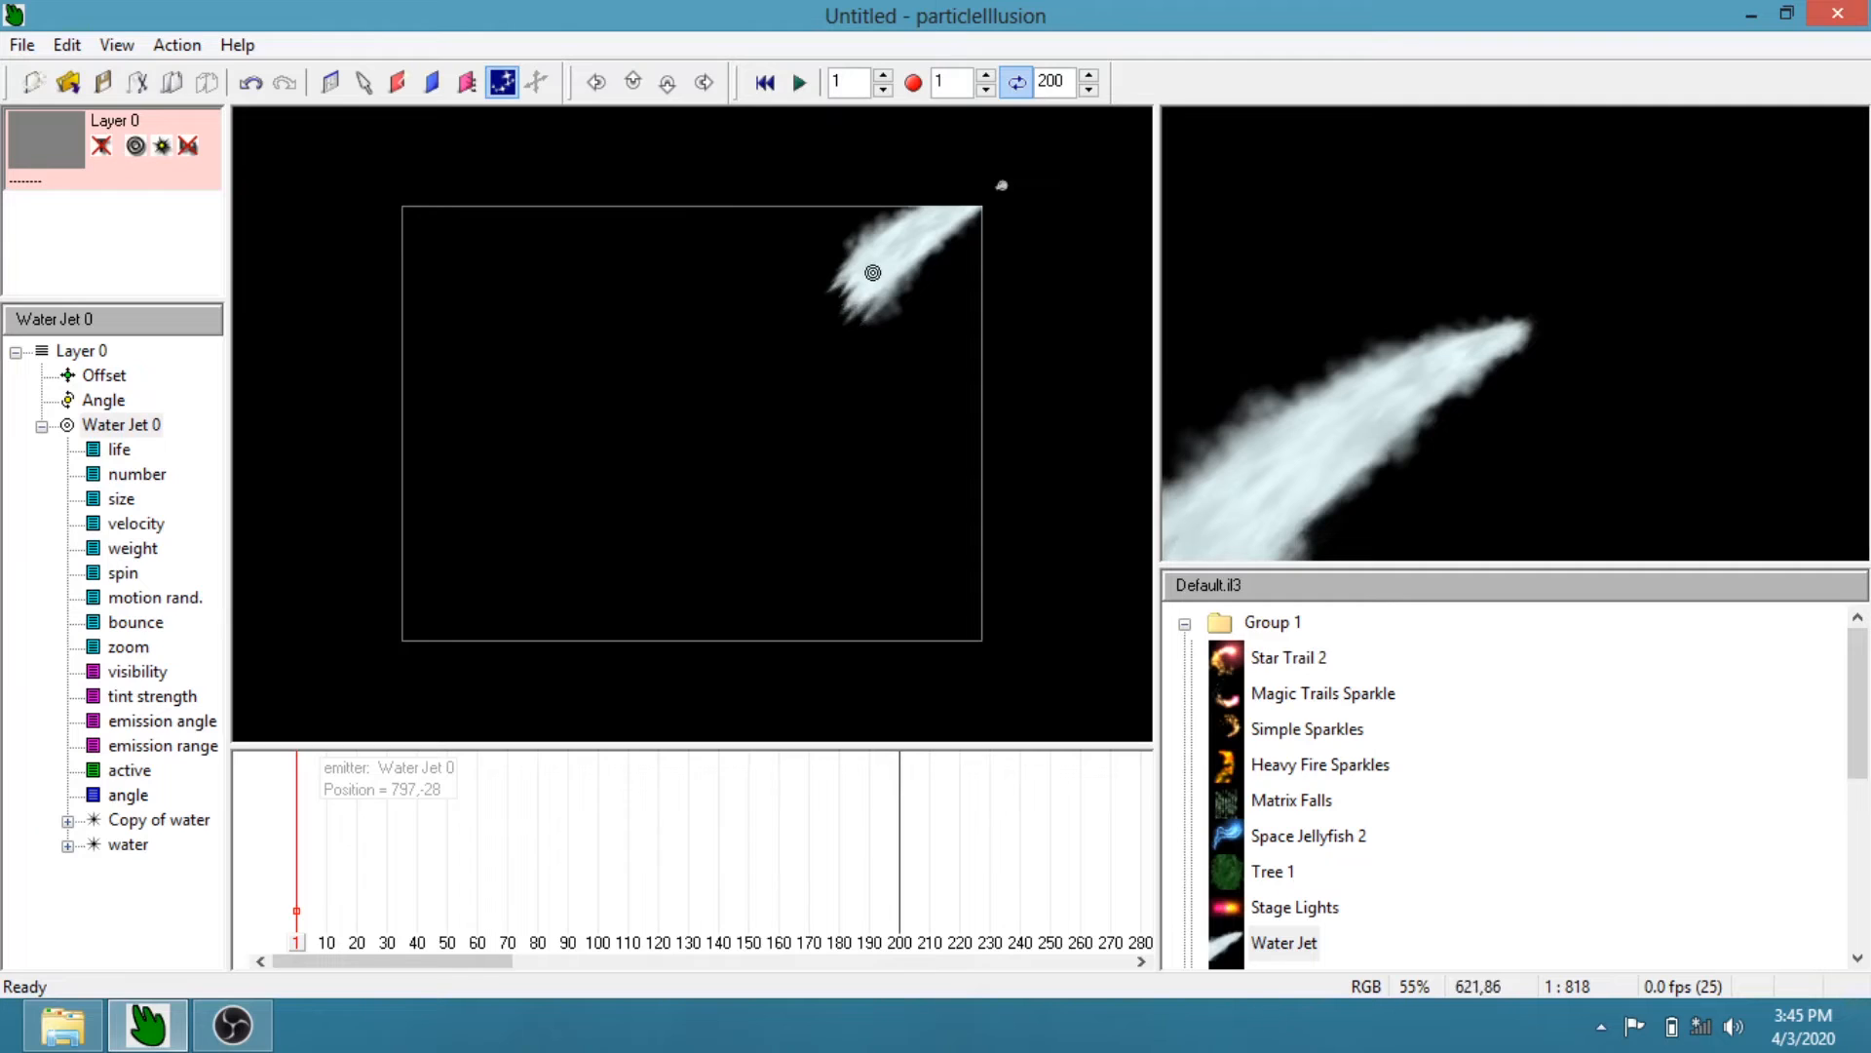
Preview the Water Jet animation on the empty black stage and stop it partway
click(434, 85)
click(797, 84)
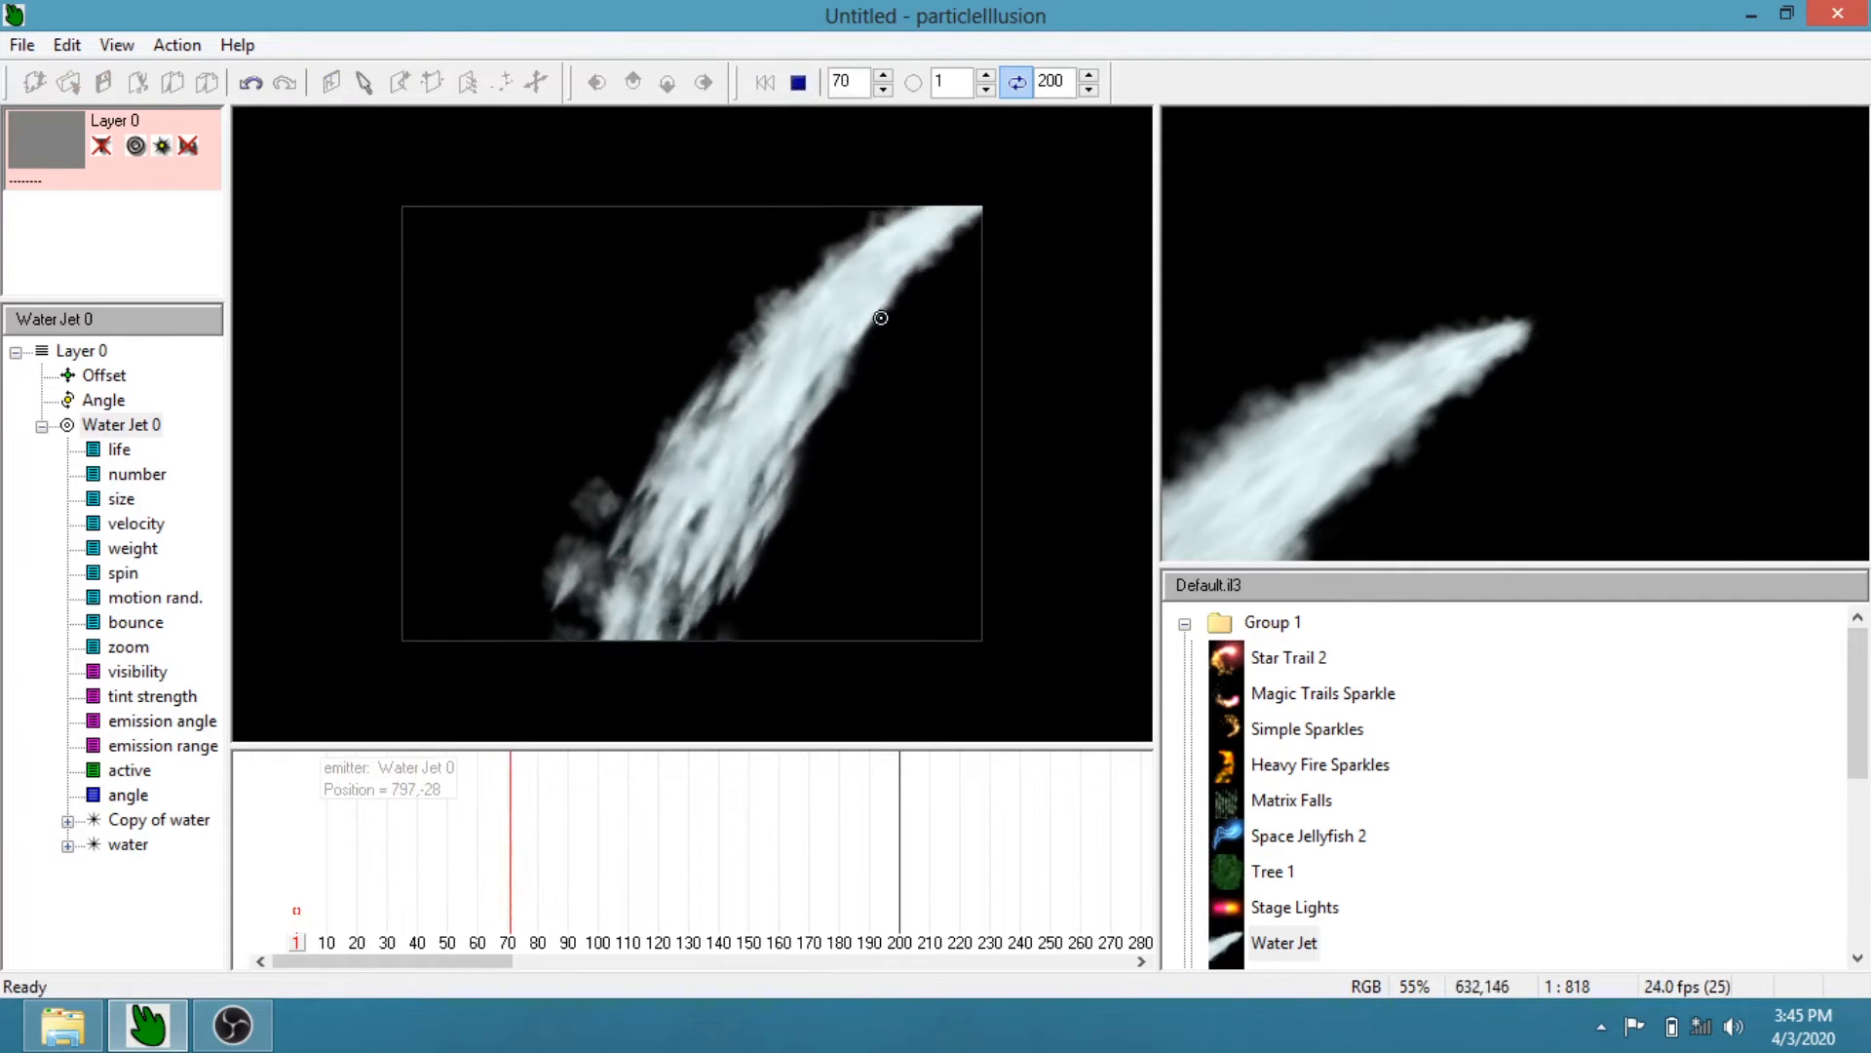
click(797, 83)
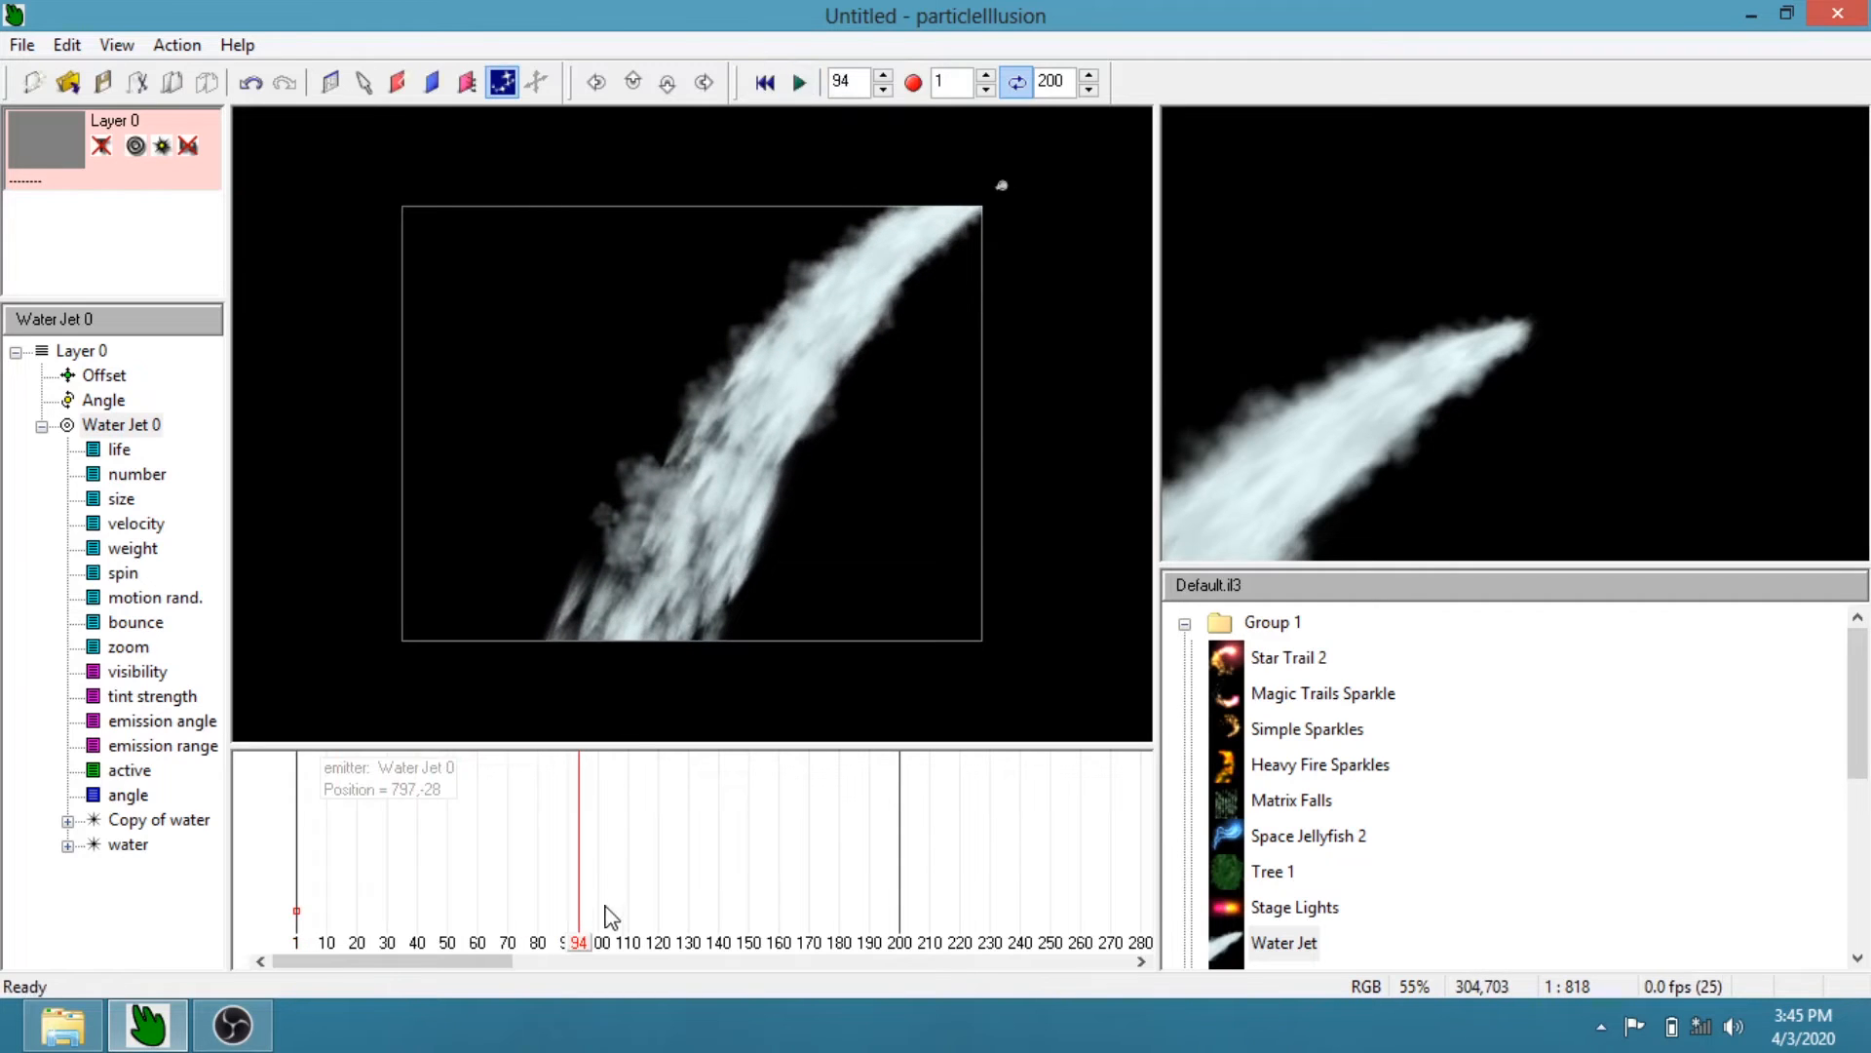
Draw a four-point blocker at frame 1 enclosing the stage's lower-left half, its diagonal edge crossing the water's path, and play the animation
drag(585, 947, 284, 920)
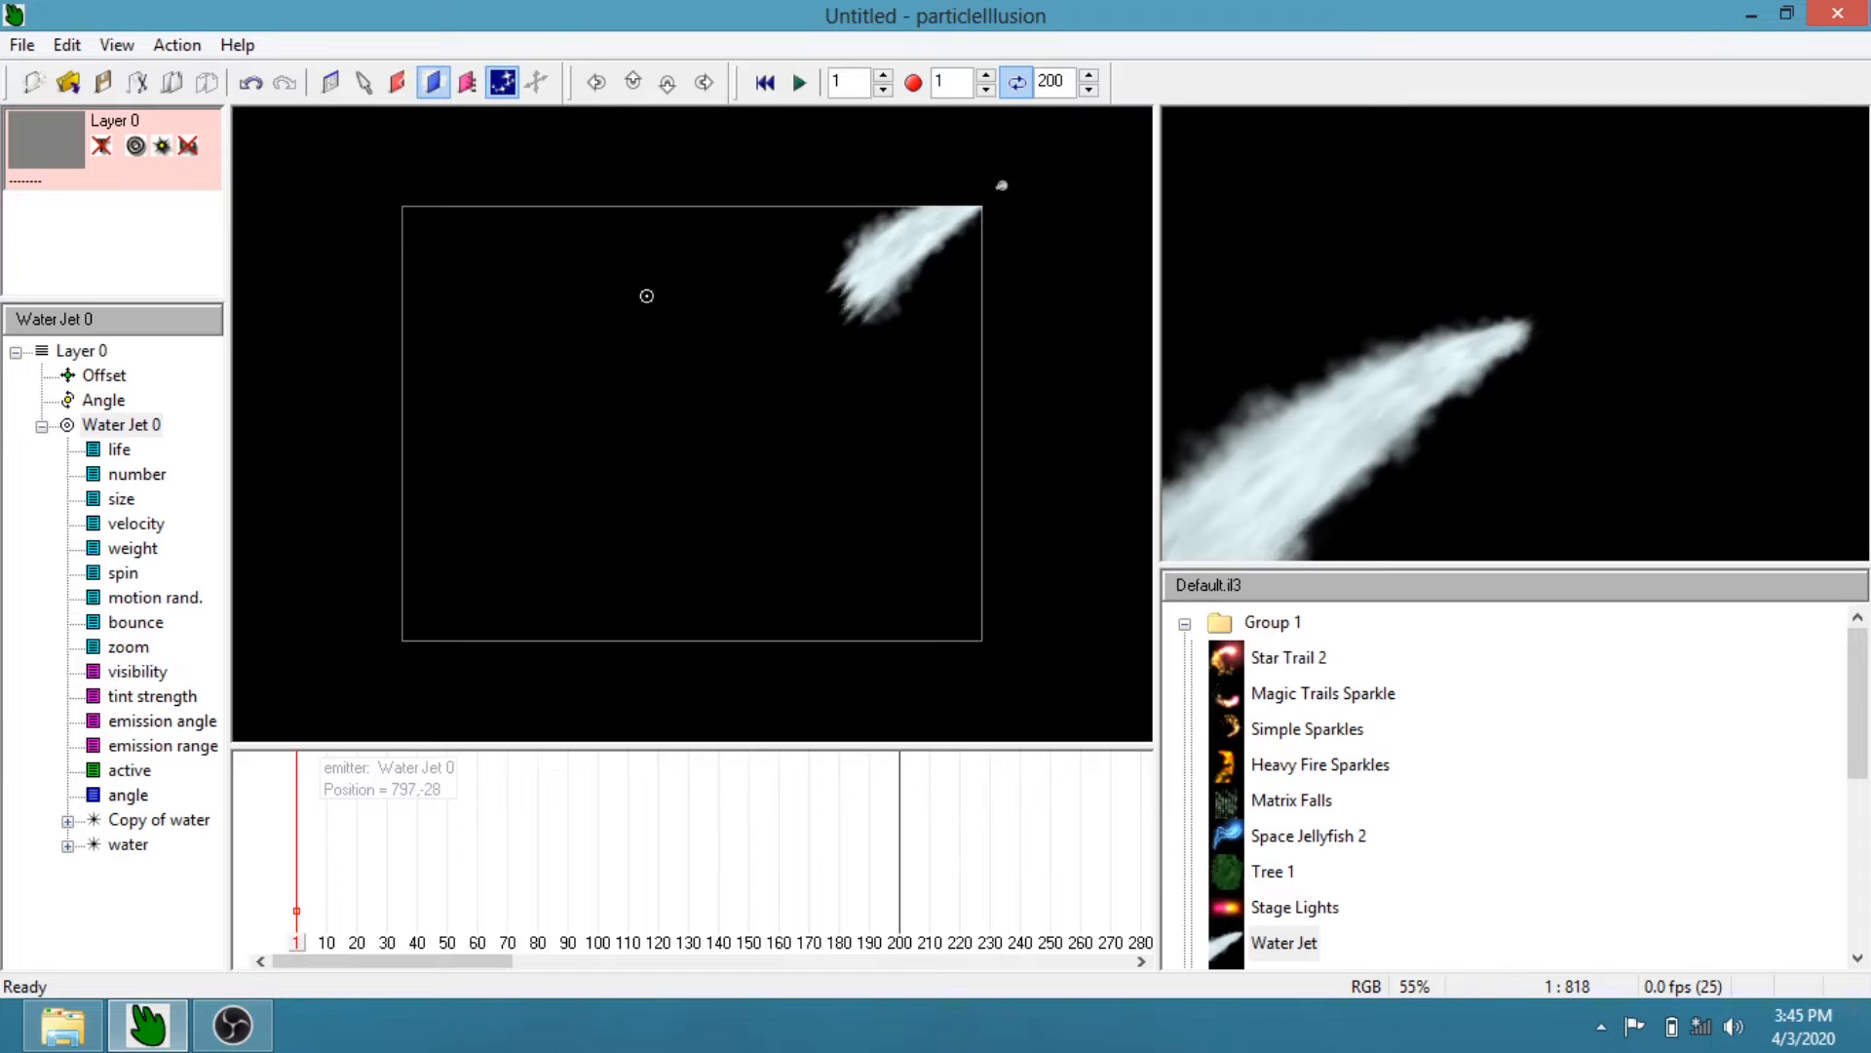
click(506, 186)
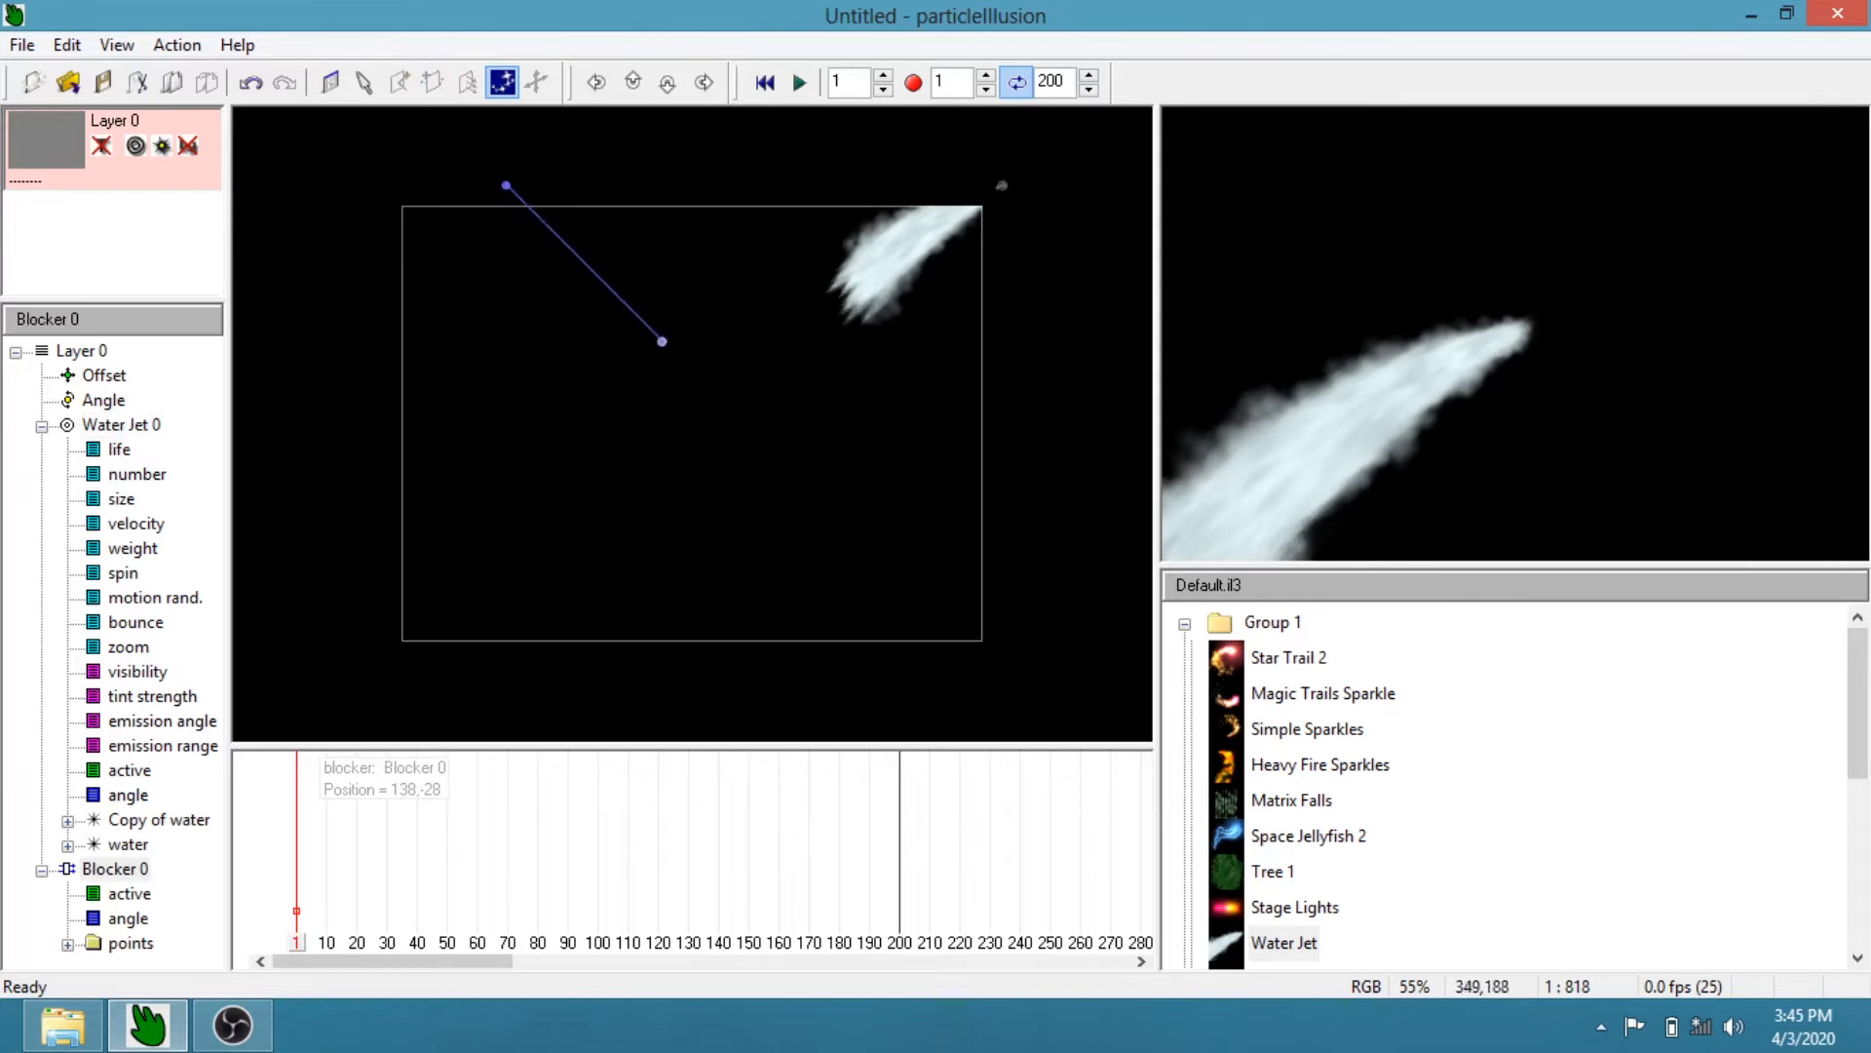
click(1009, 667)
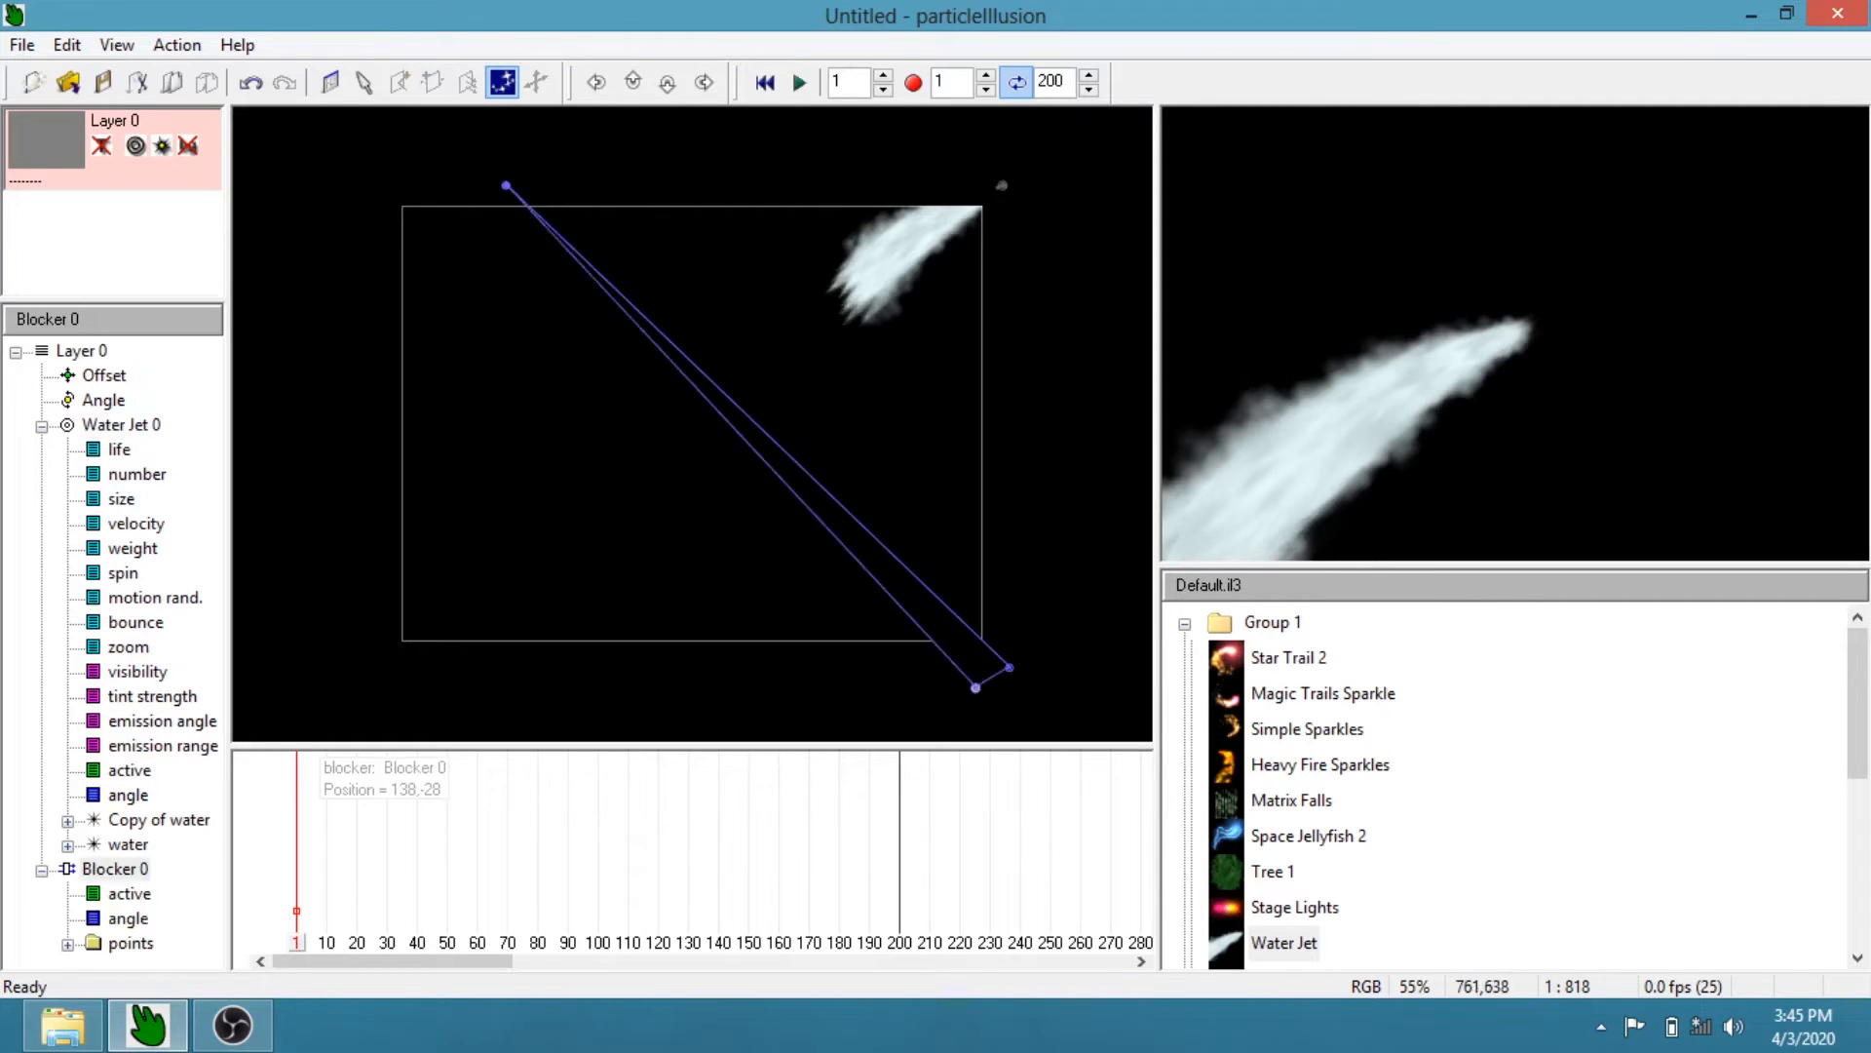
click(361, 664)
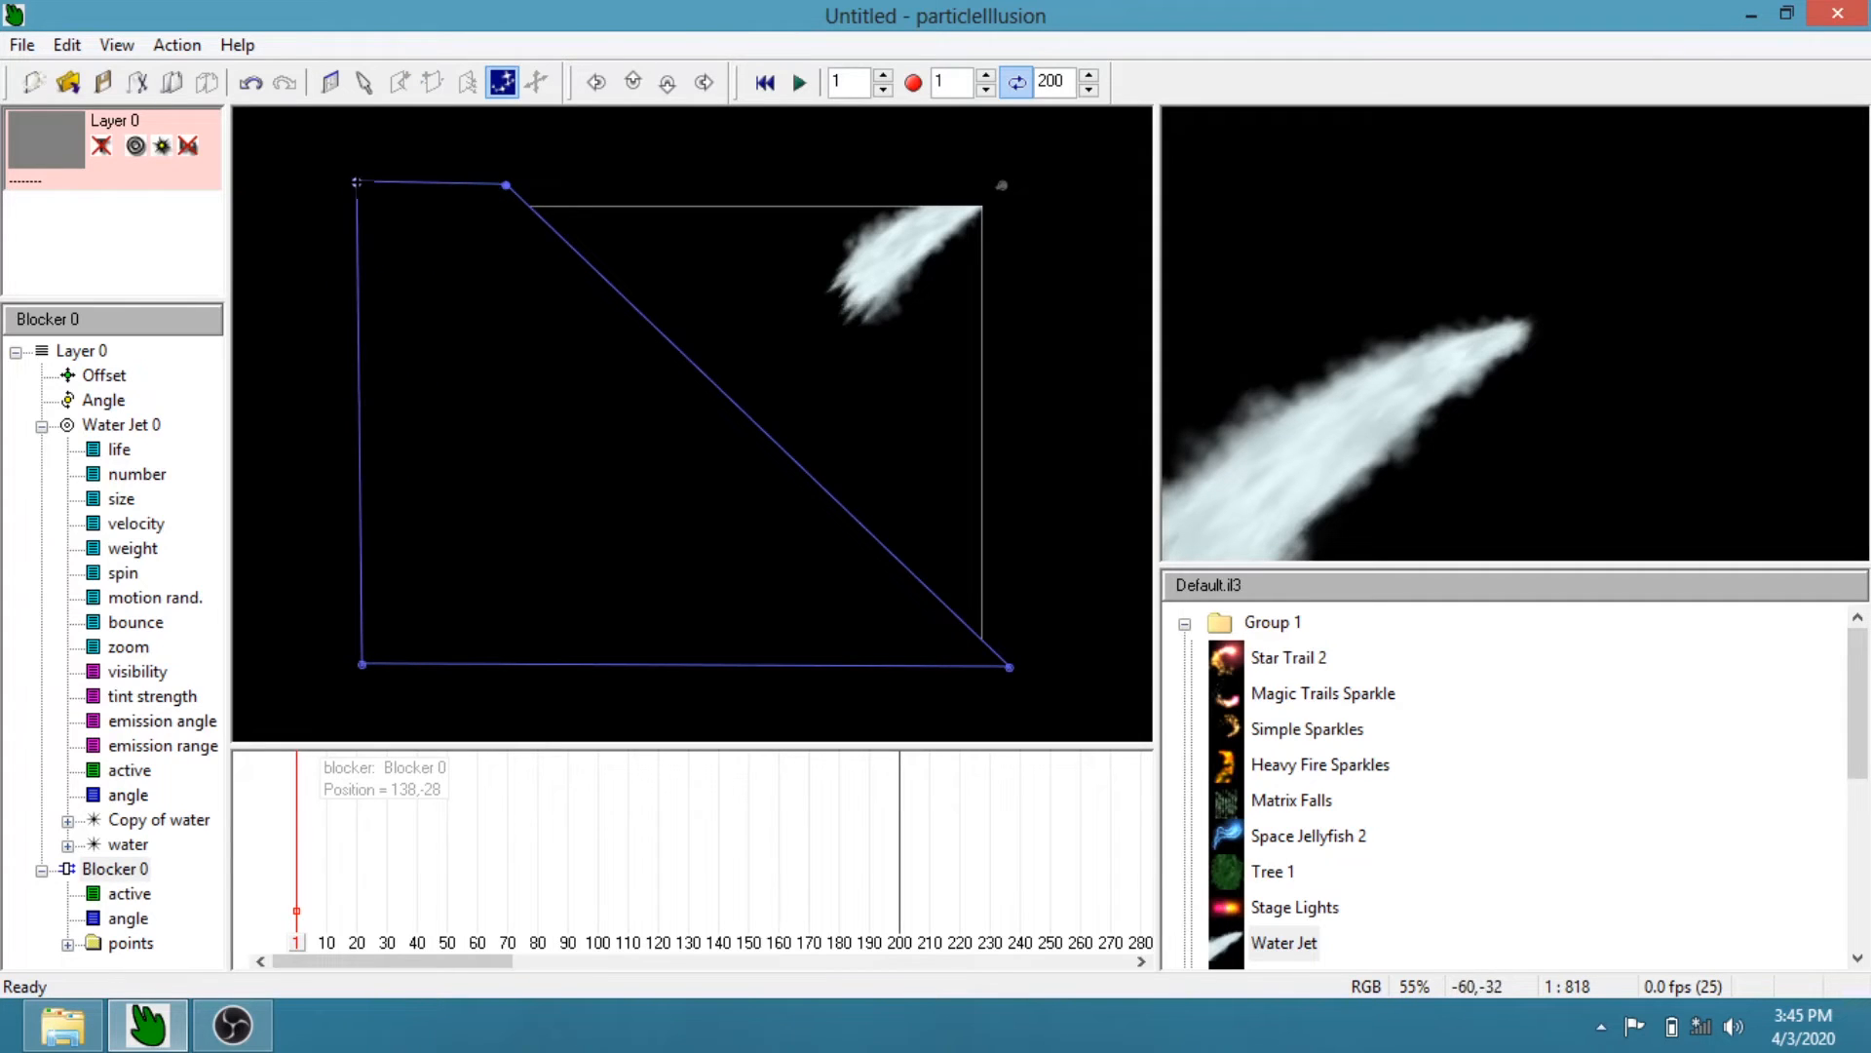
click(357, 182)
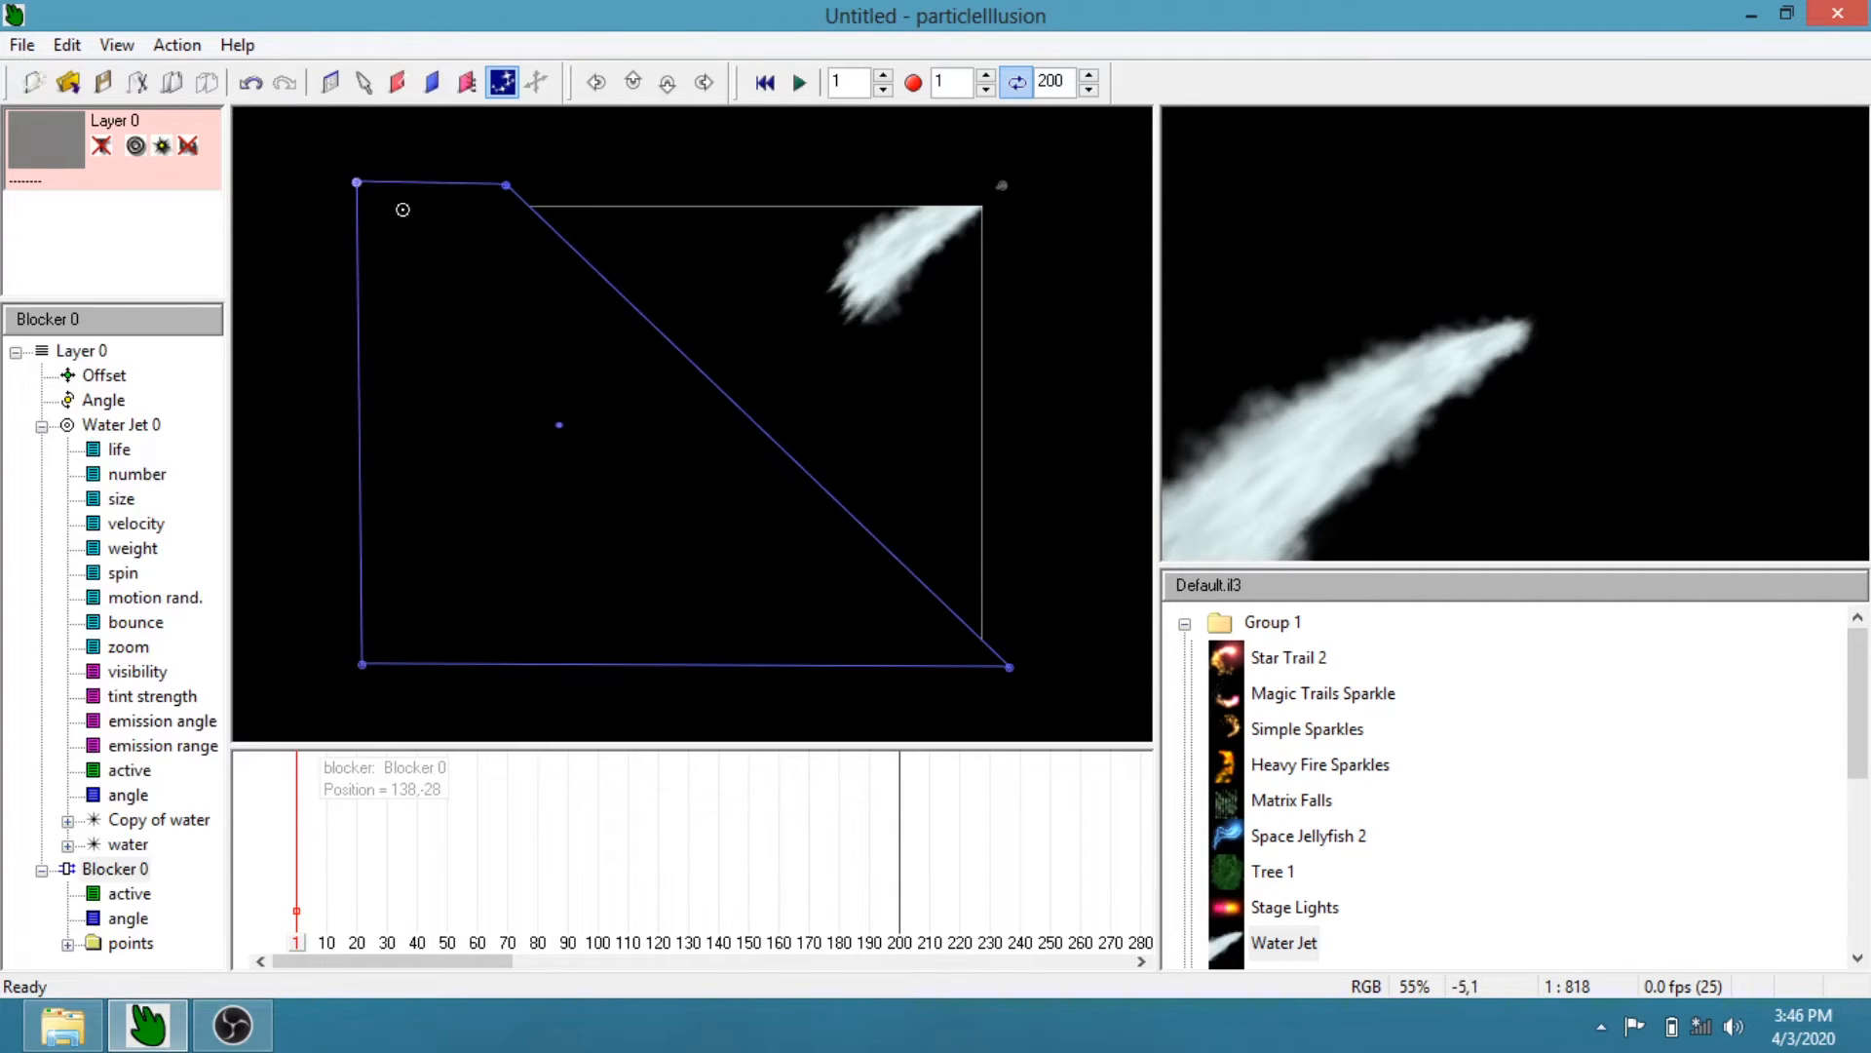
click(801, 85)
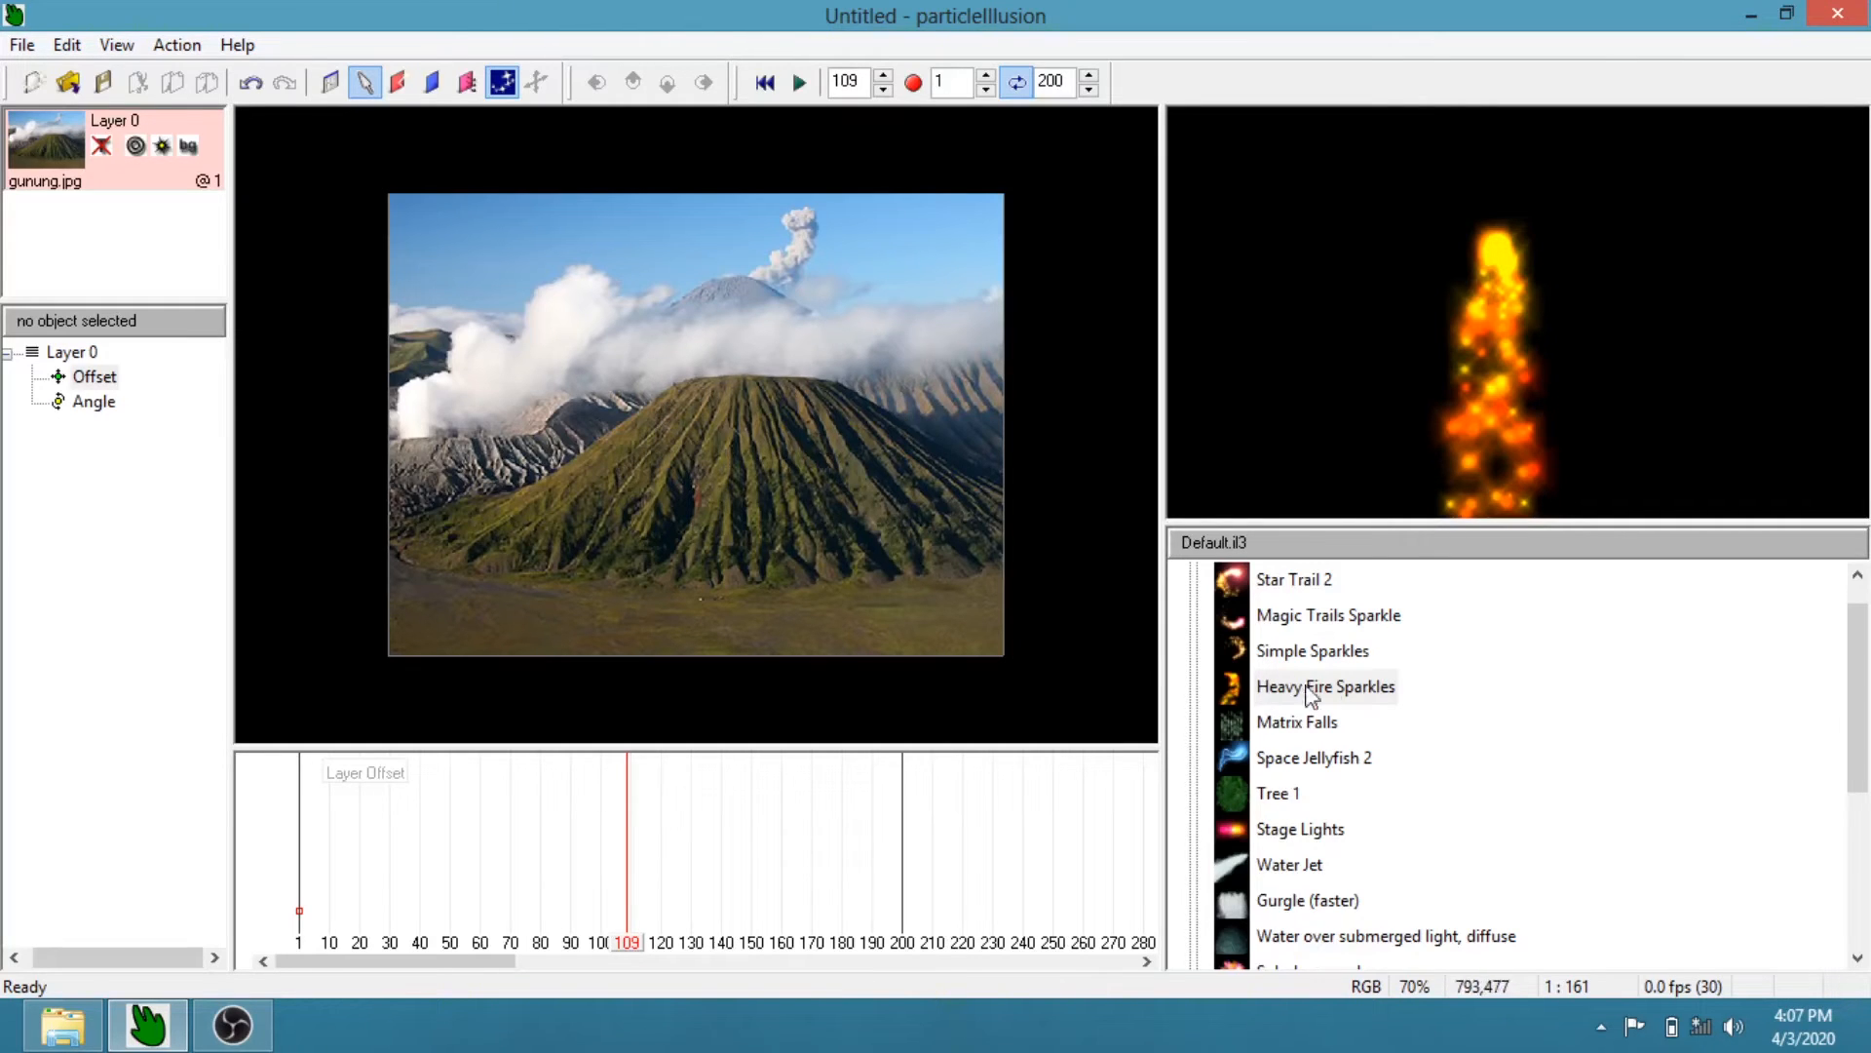
Choose the Flames emitter from Group 2 of the emitter library
scroll(1332, 673, down, 1)
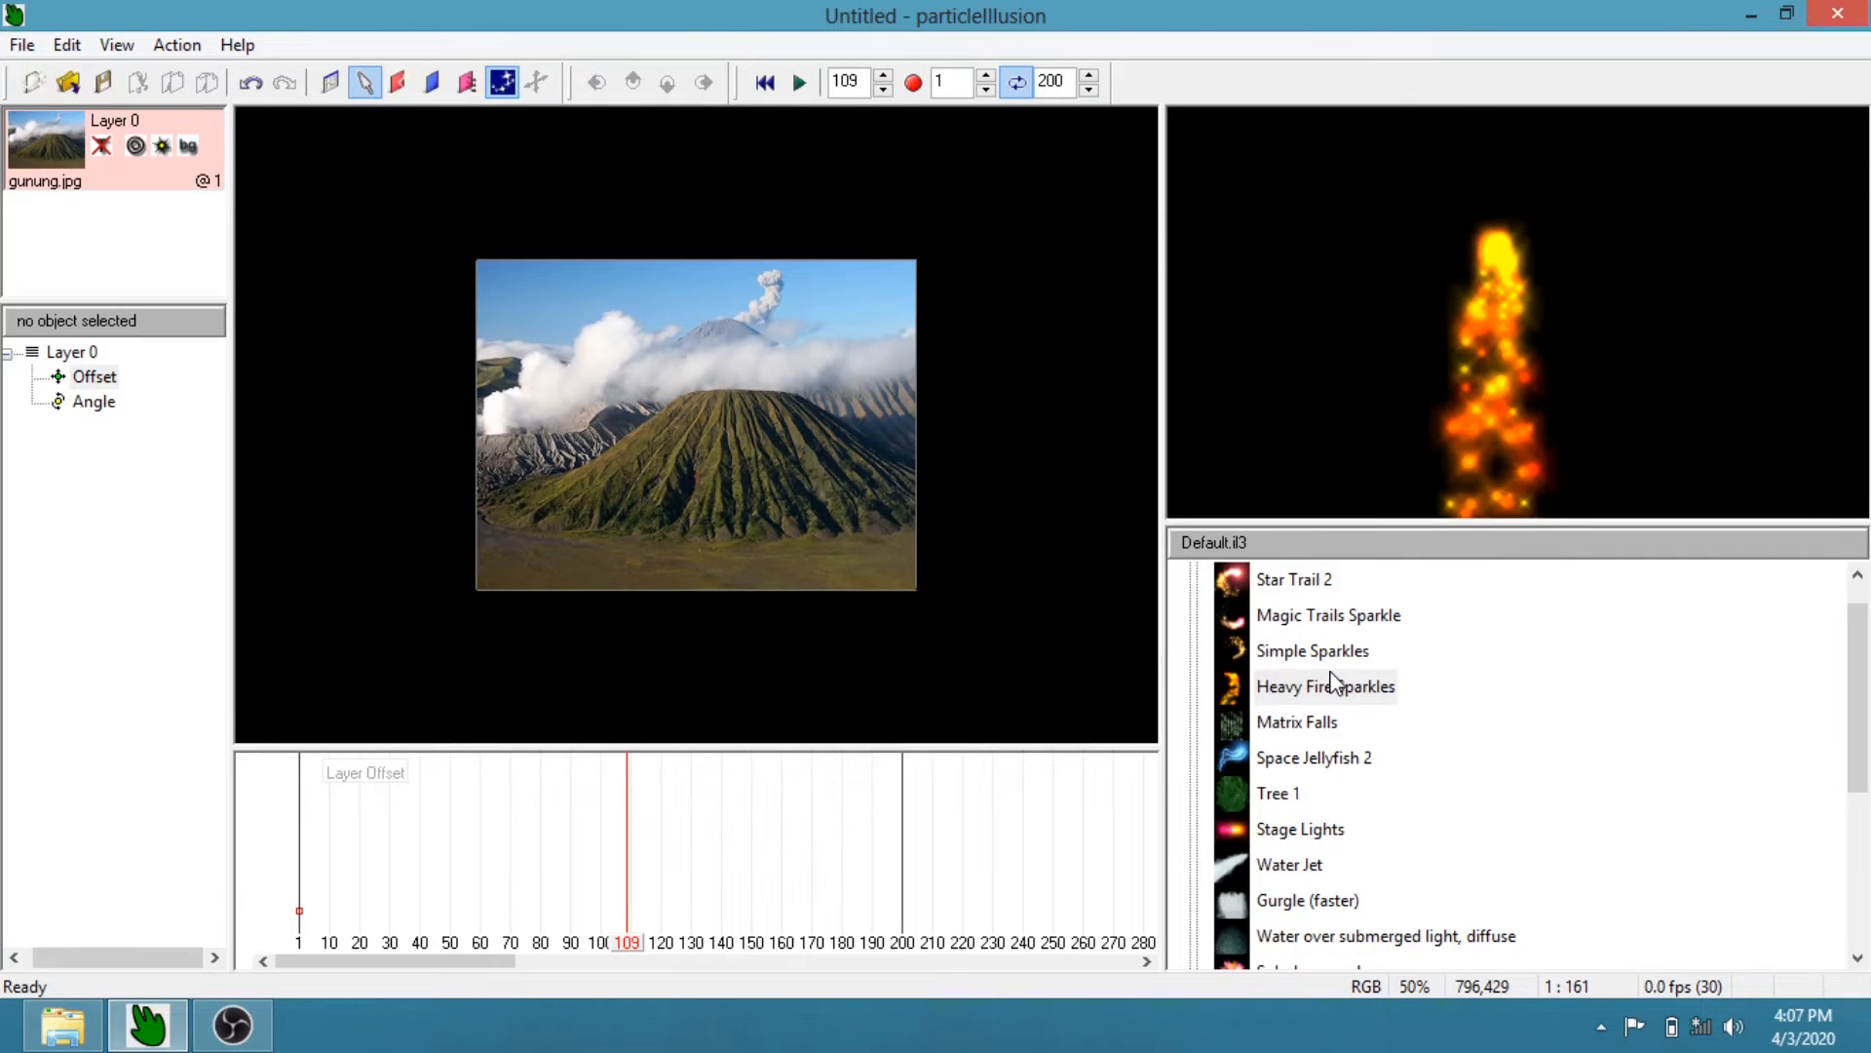
scroll(1299, 675, up, 1)
drag(1864, 680, 1862, 875)
click(1190, 901)
click(1233, 830)
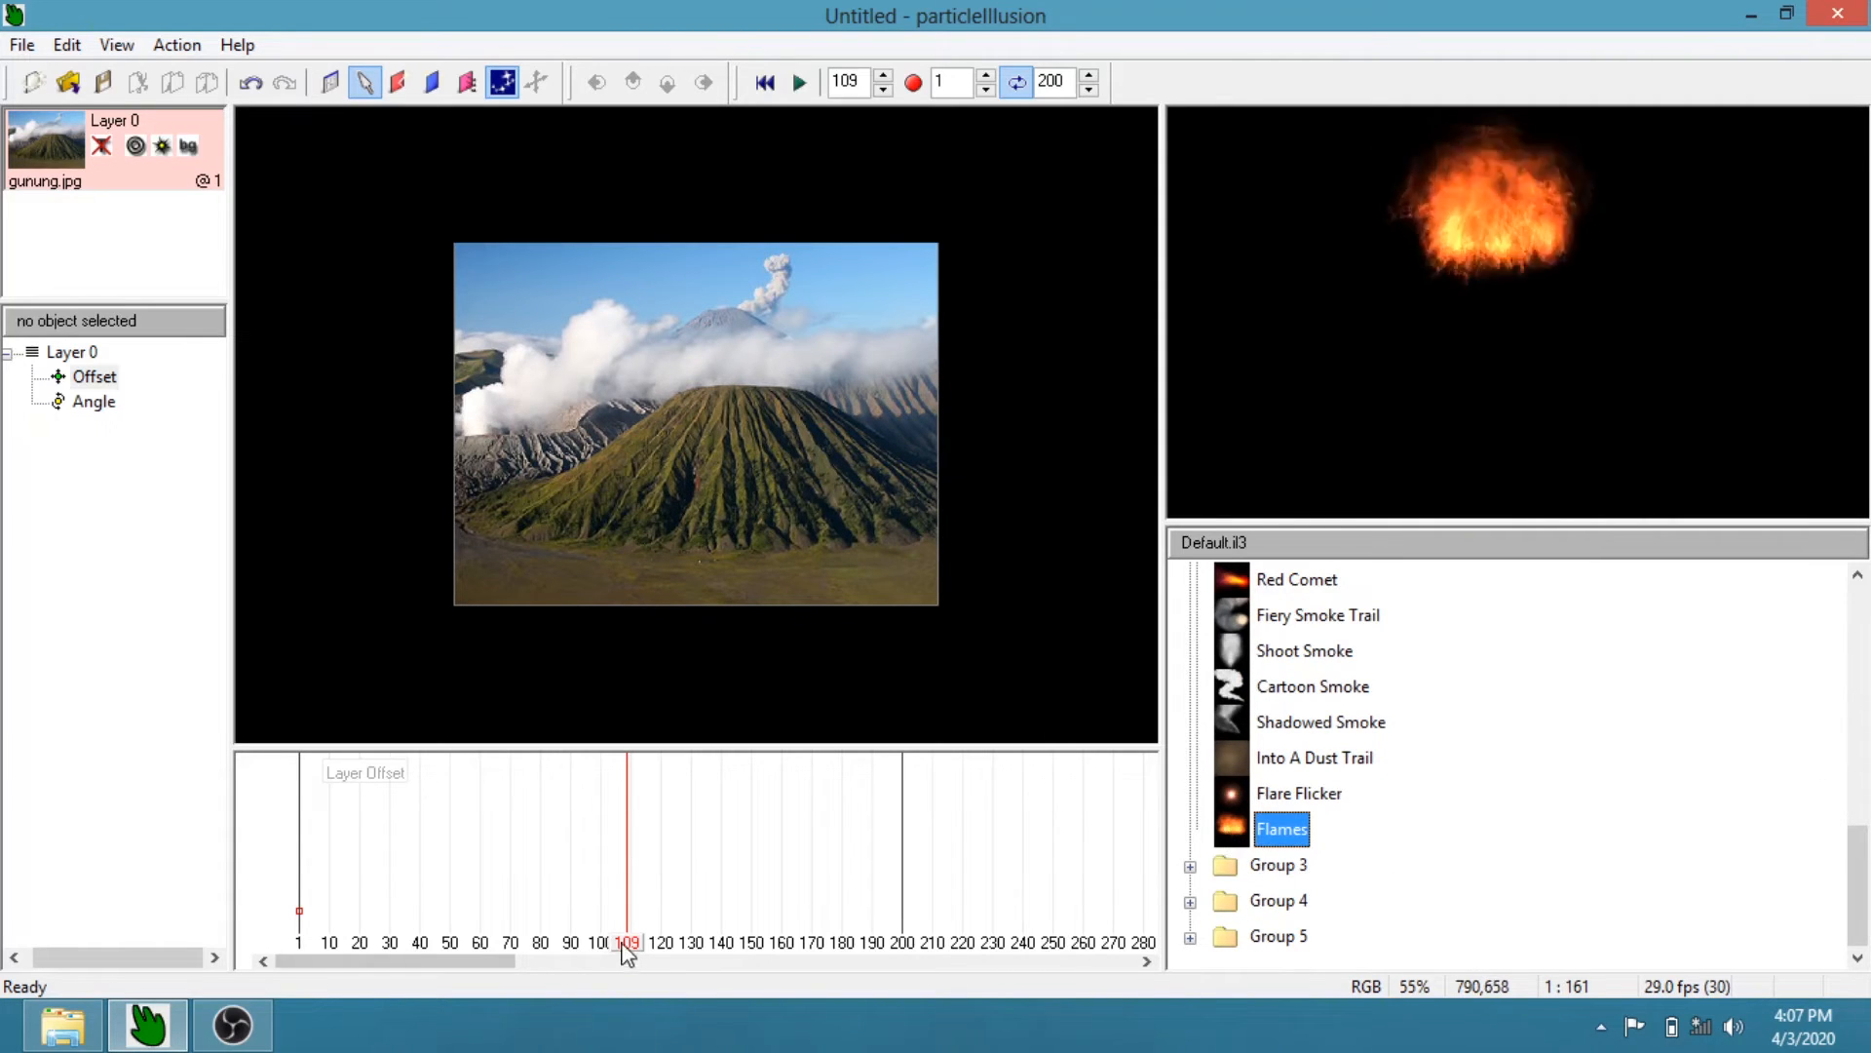
At frame 1, place Flames as a horizontal line emitter across the volcano's base, extending beyond both image edges, and preview the animation
drag(626, 948, 282, 908)
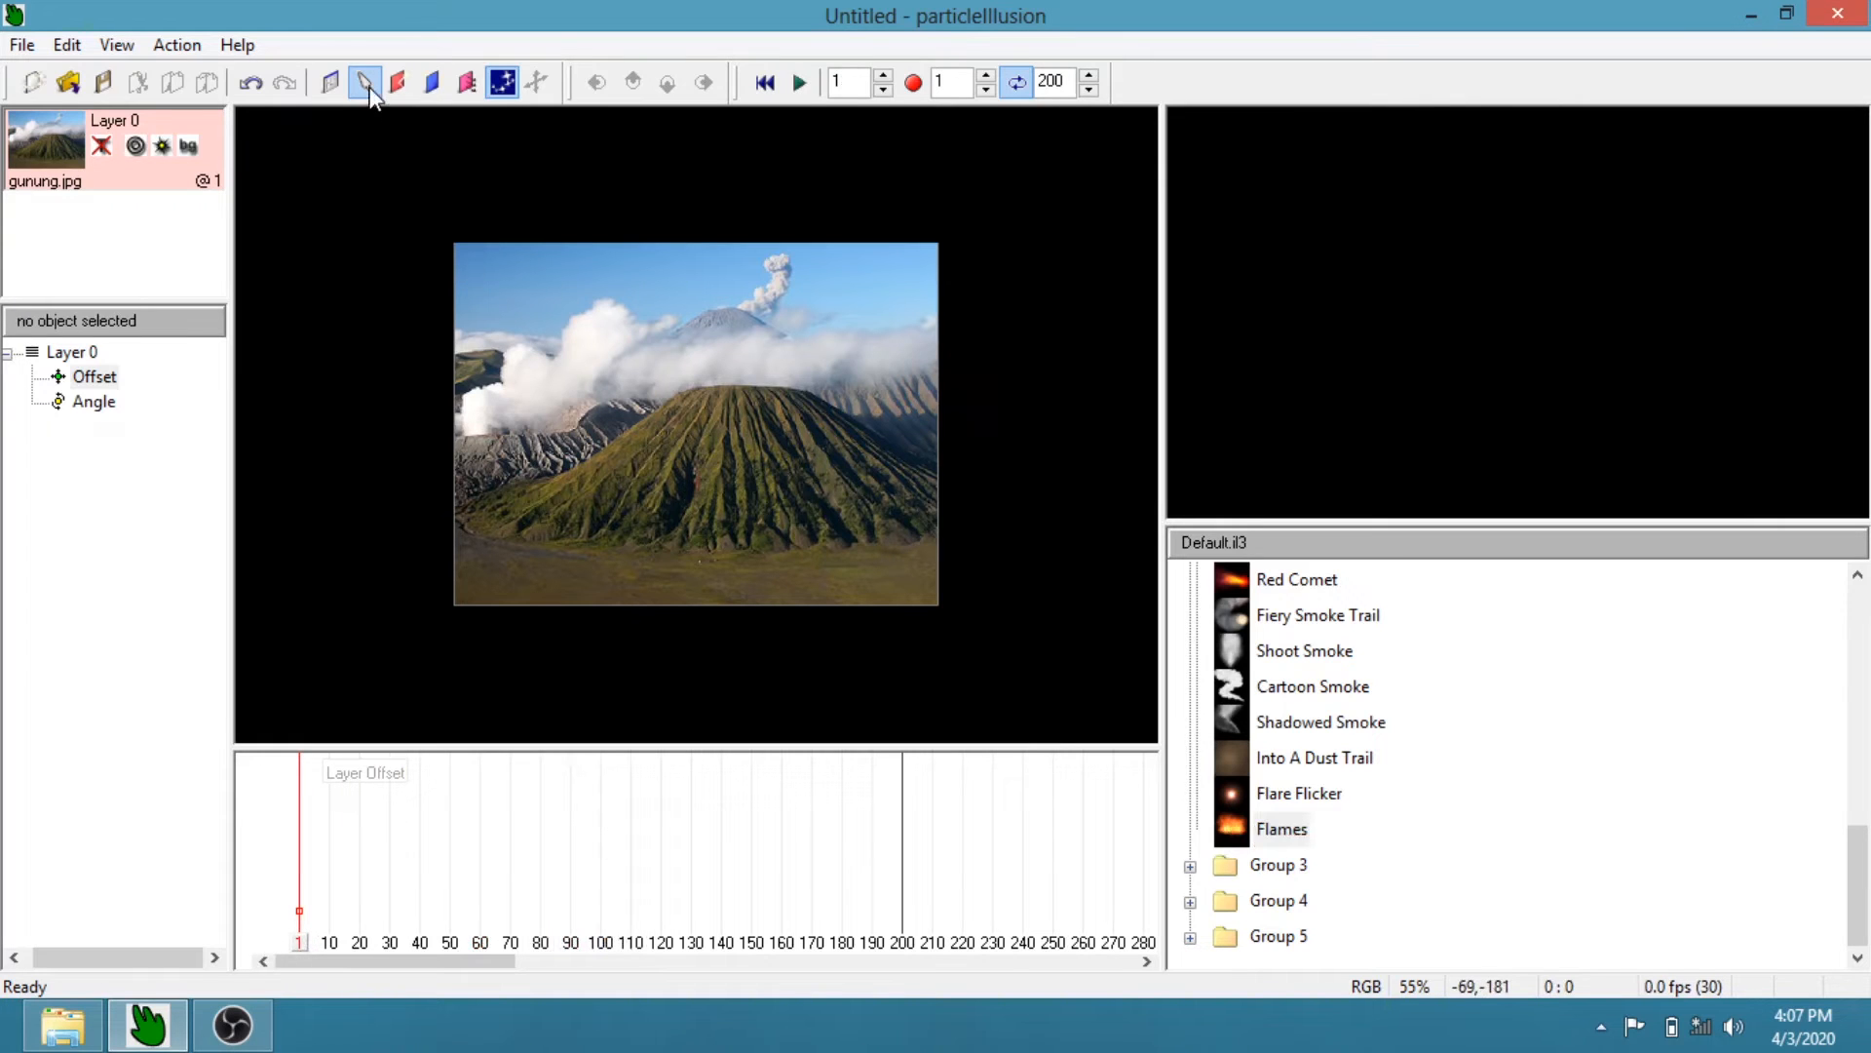
click(433, 507)
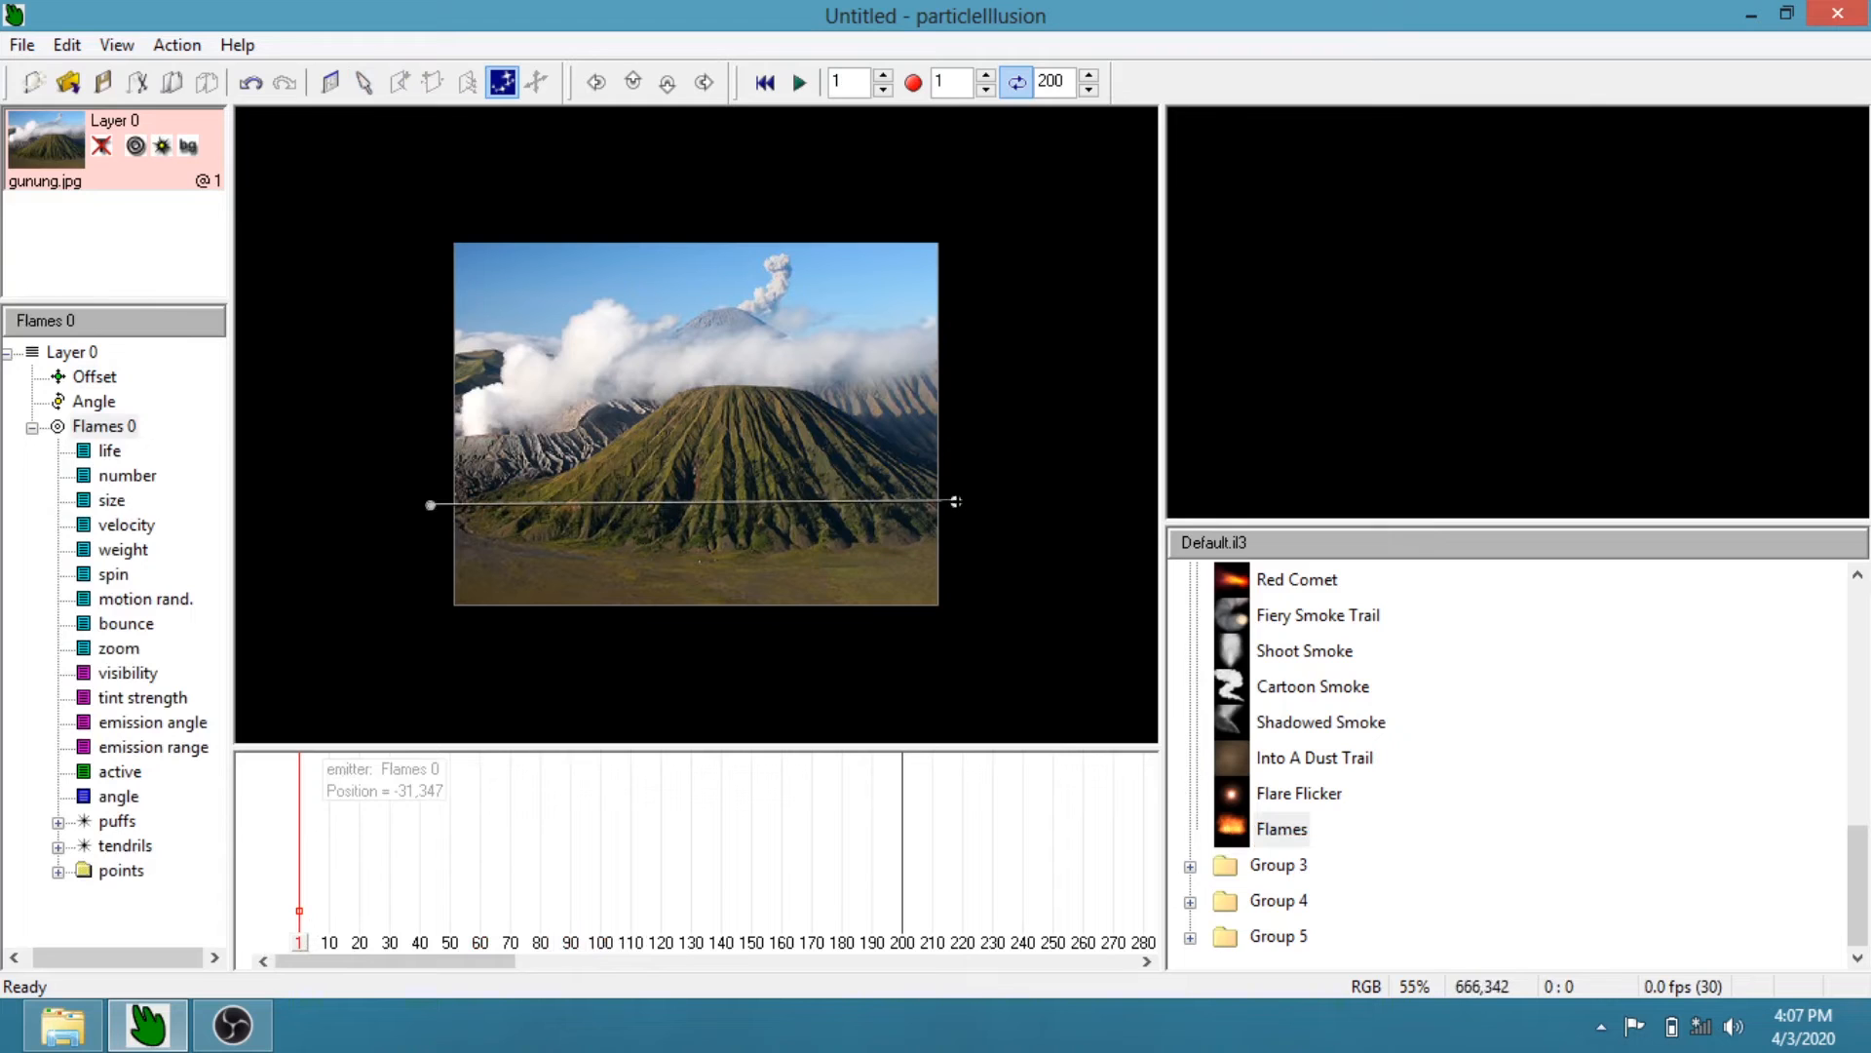
click(805, 90)
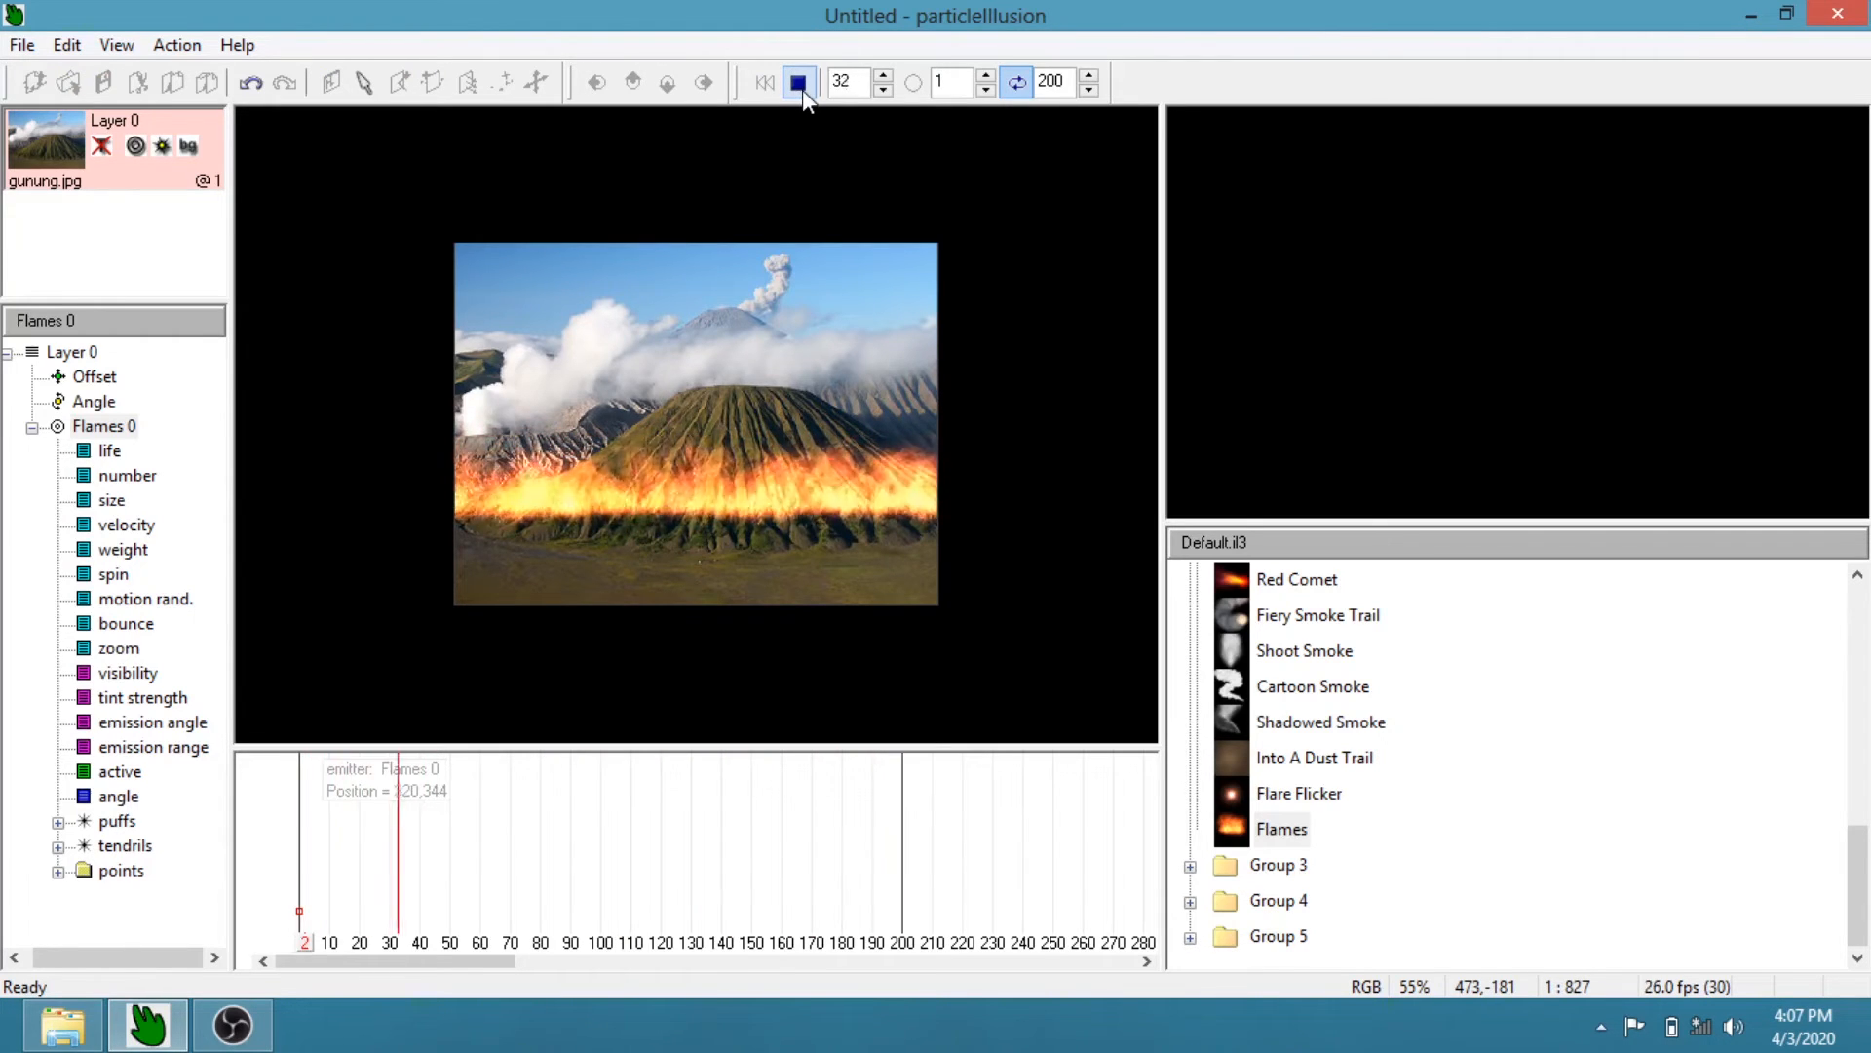
click(802, 89)
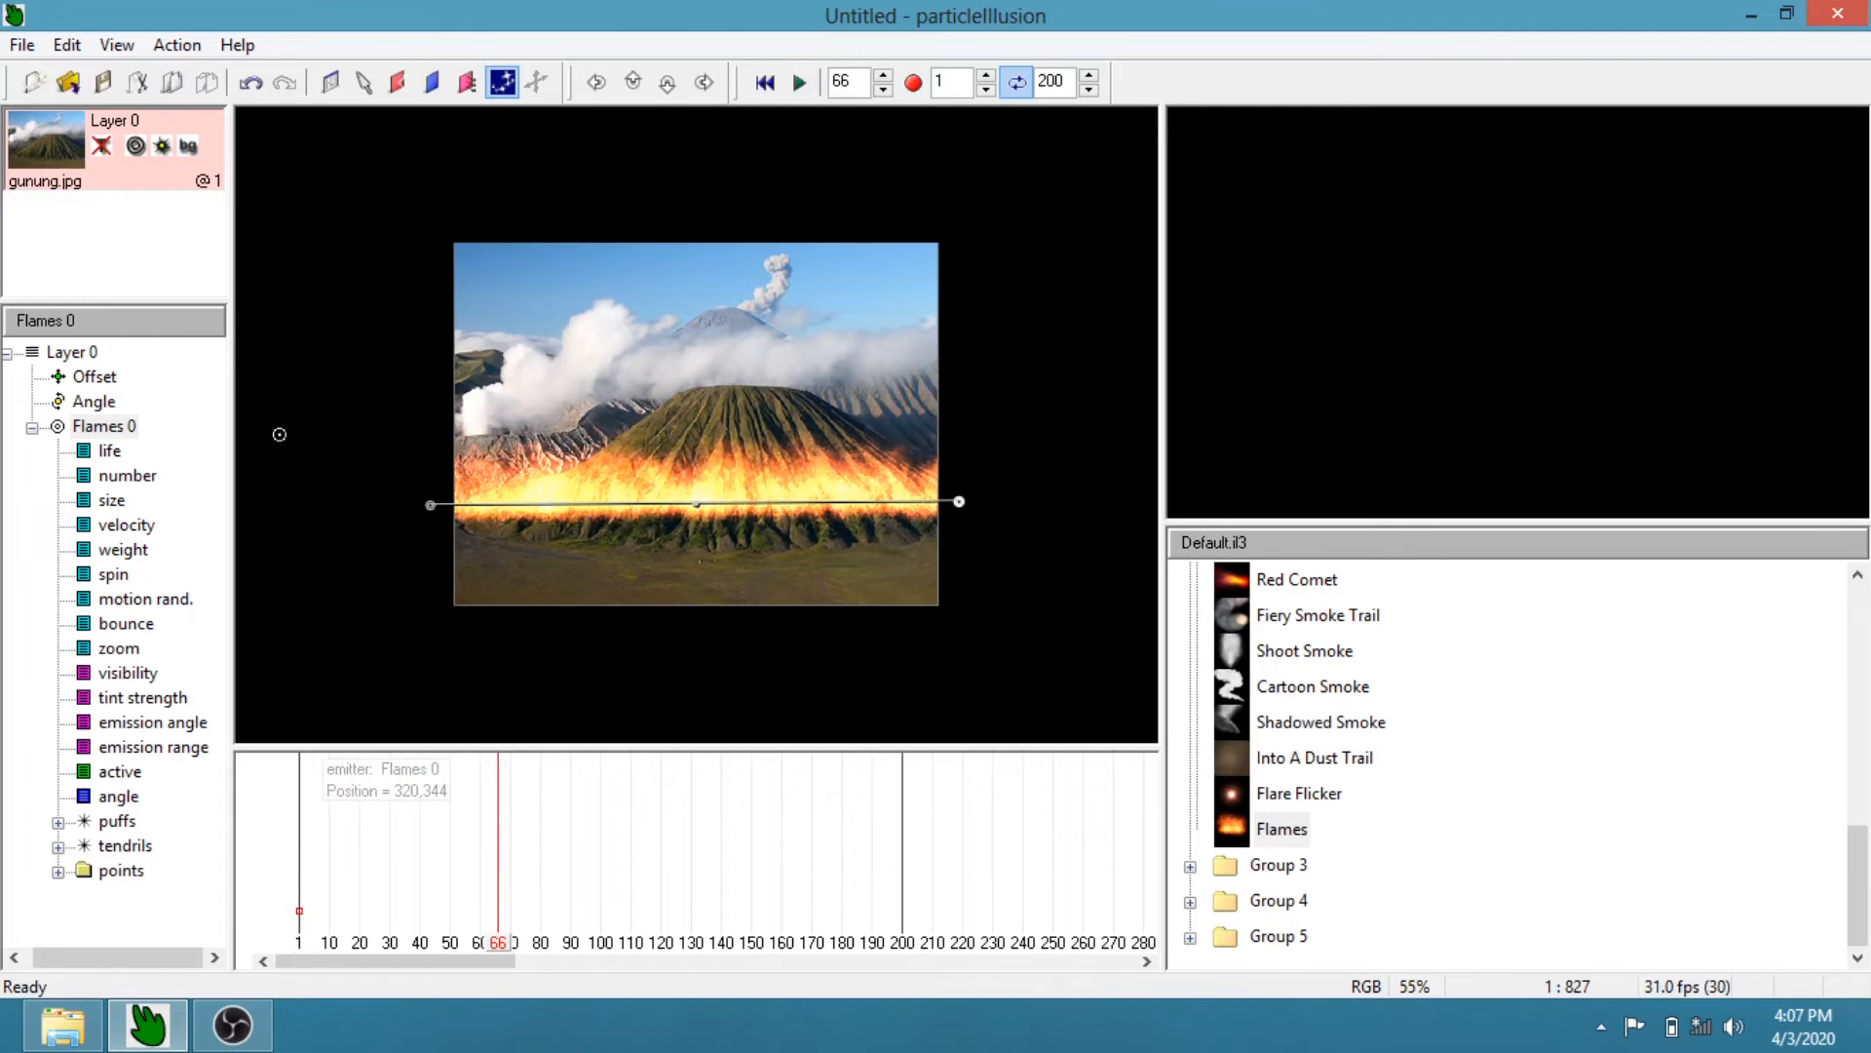
Set the Flames emitter's life to 80% at frame 1 and preview the animation
click(109, 452)
drag(498, 965, 302, 786)
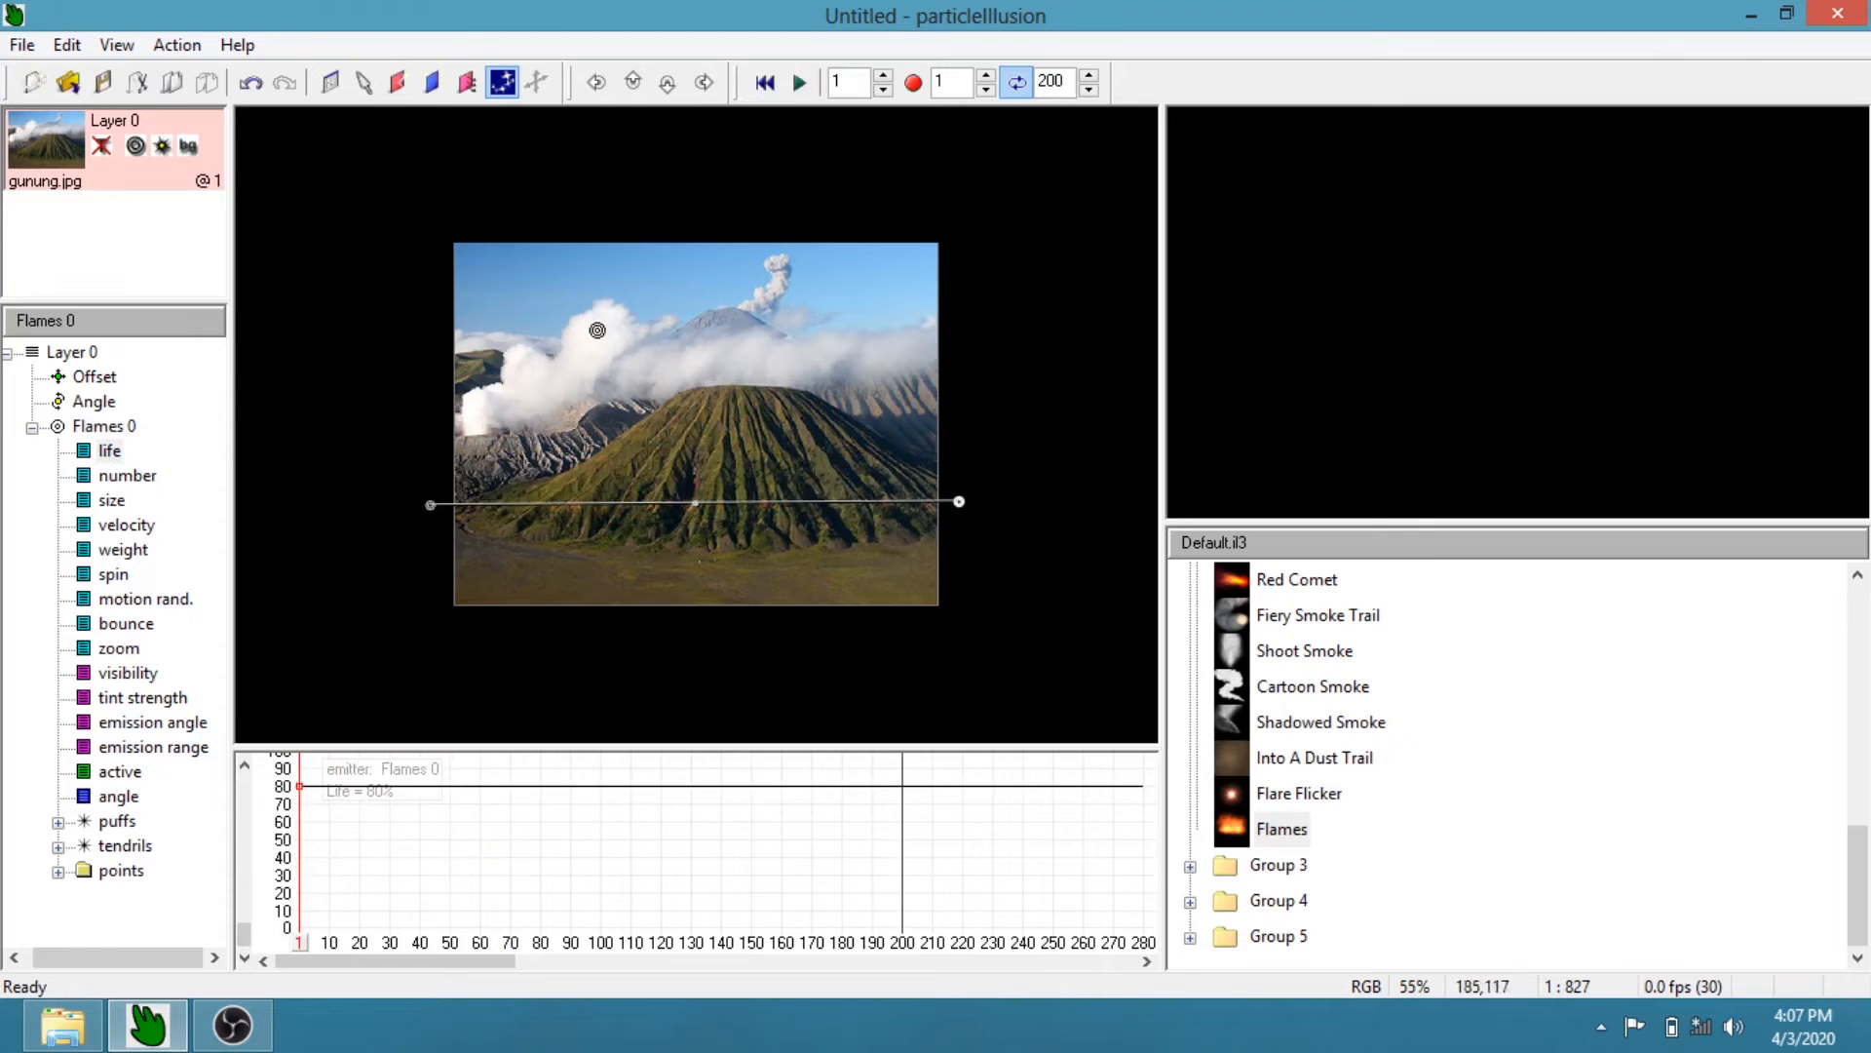
click(800, 84)
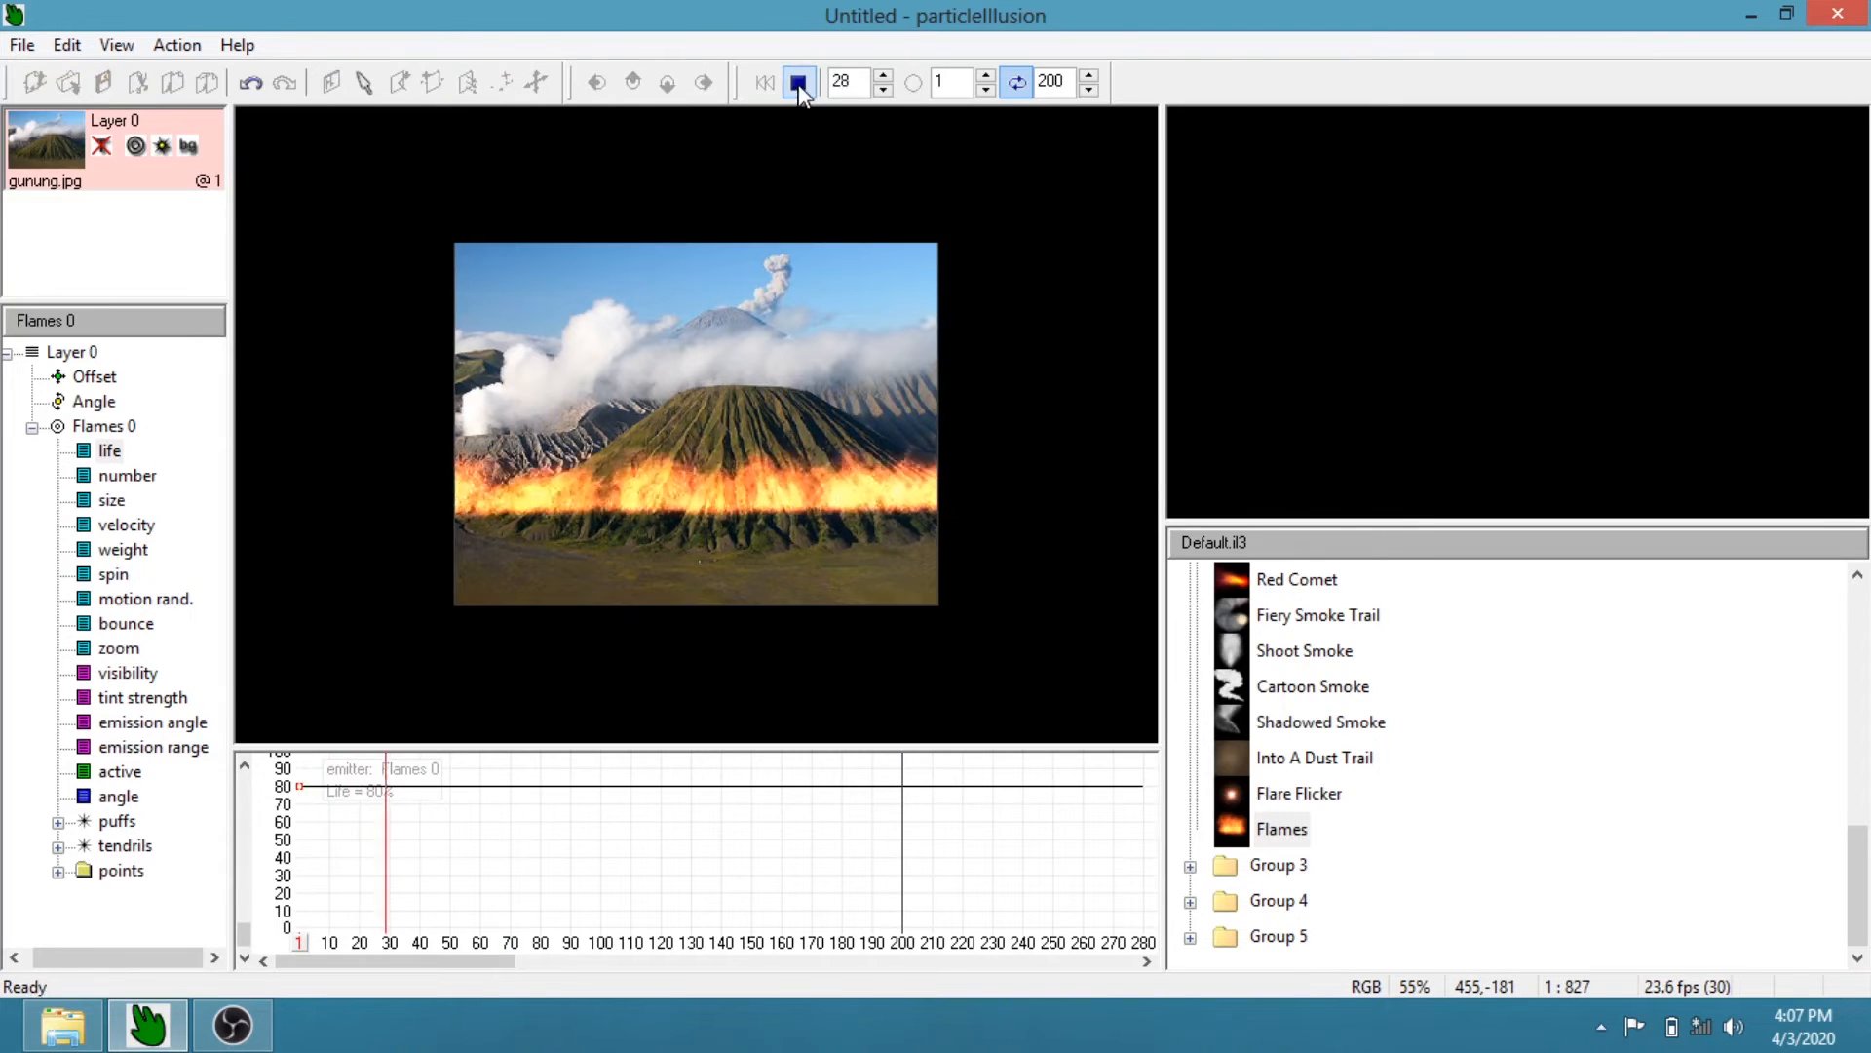
click(799, 84)
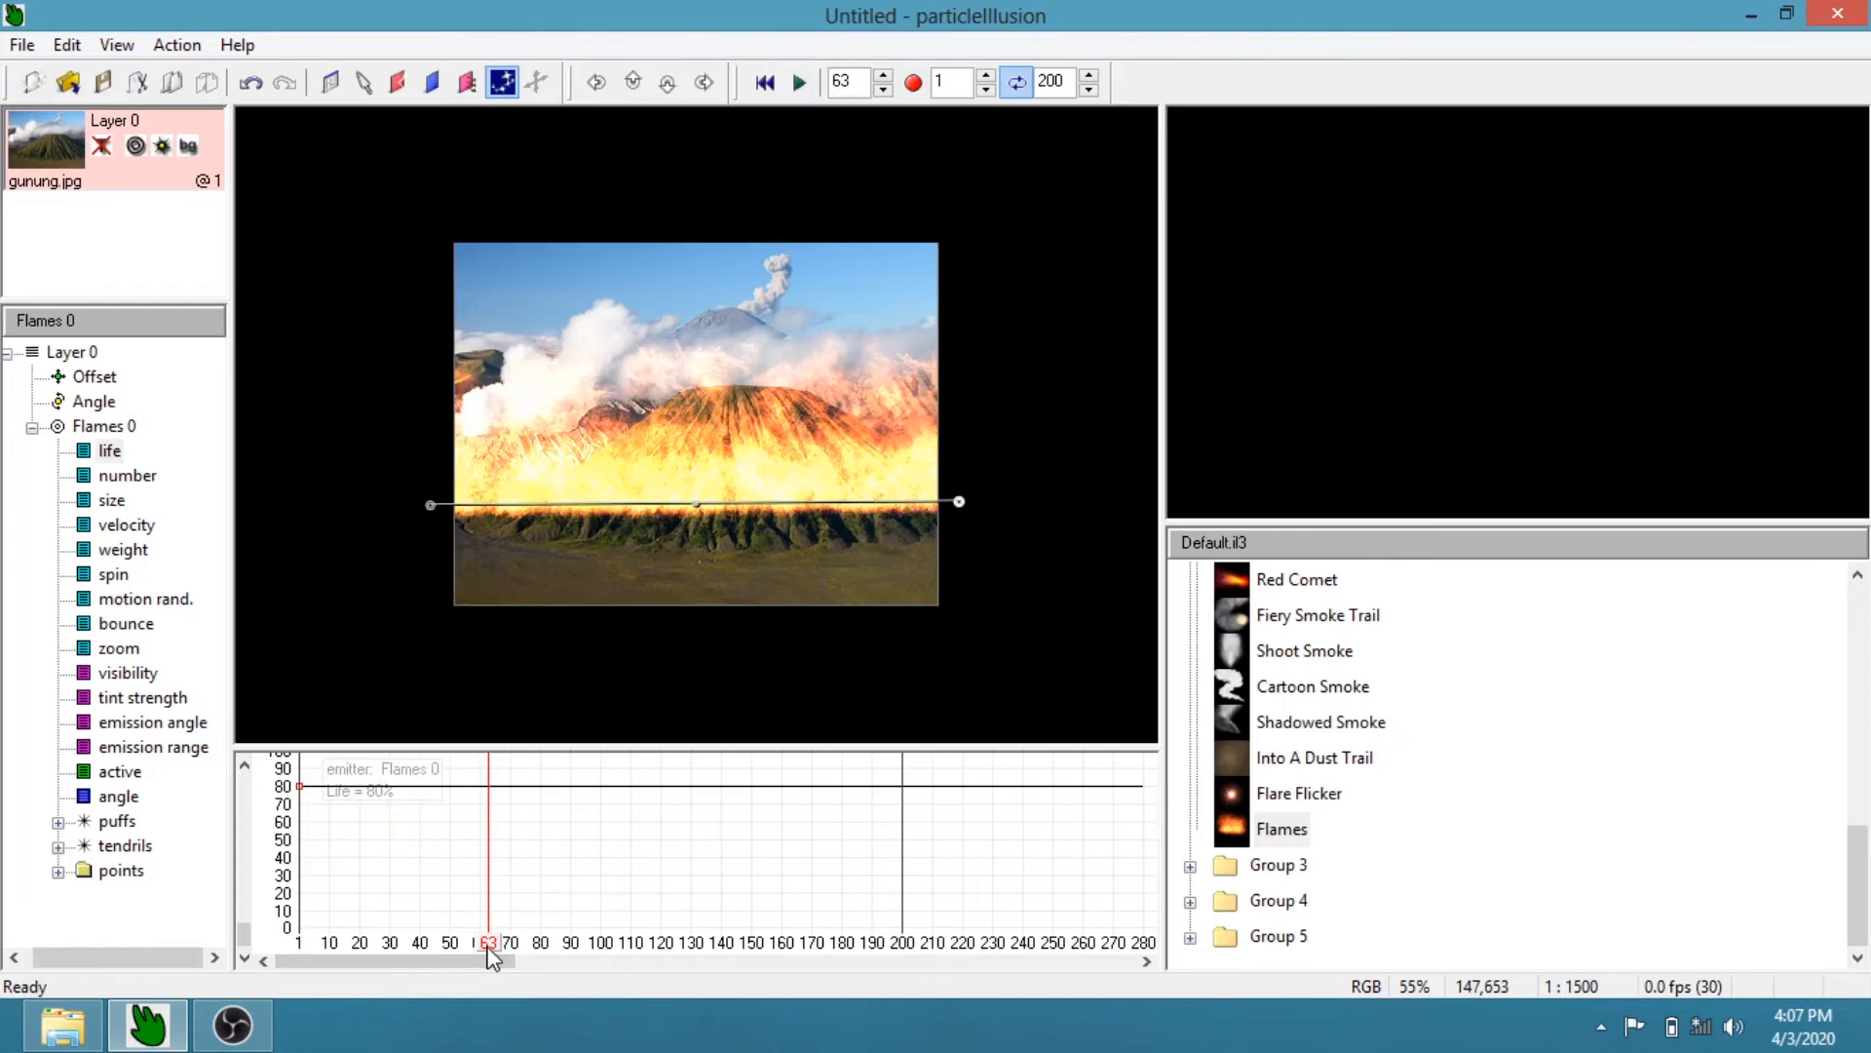
Draw a multi-point blocker at frame 1 along the green volcano's outline, close it below the image, and play the animation
drag(490, 958, 282, 936)
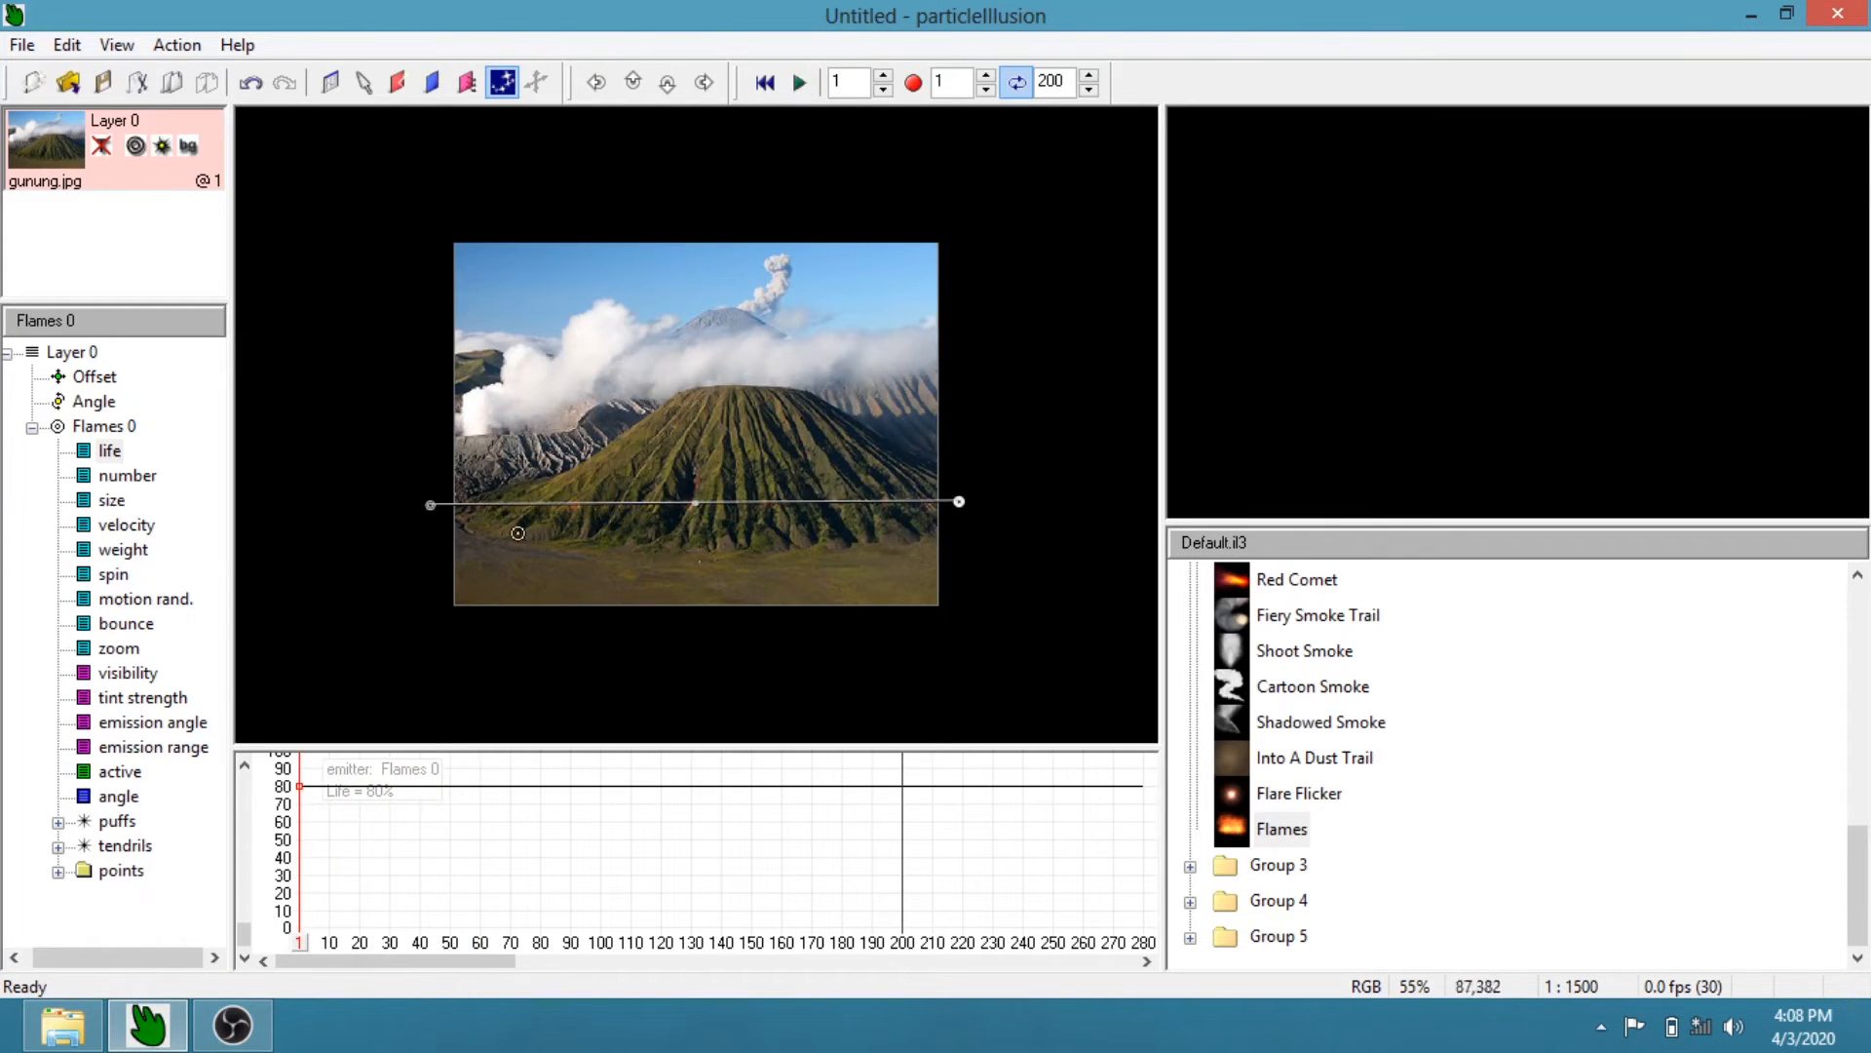
click(434, 86)
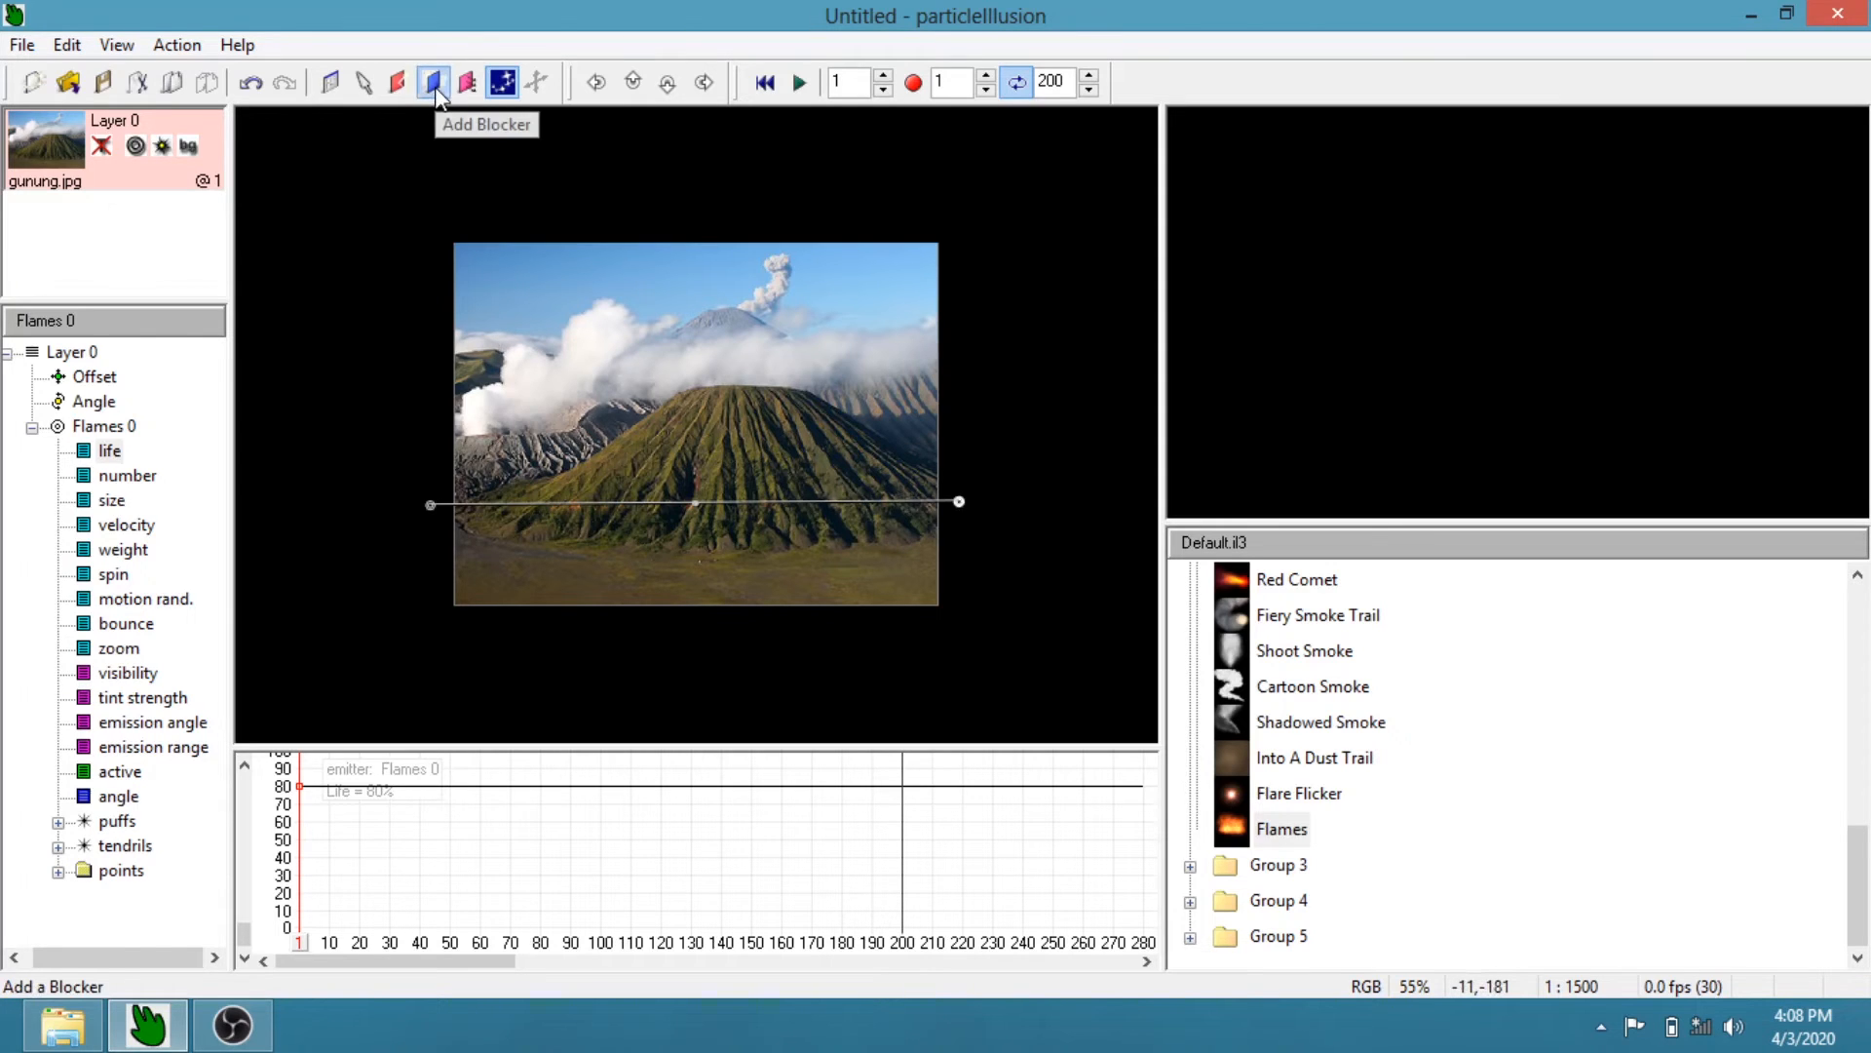
click(434, 514)
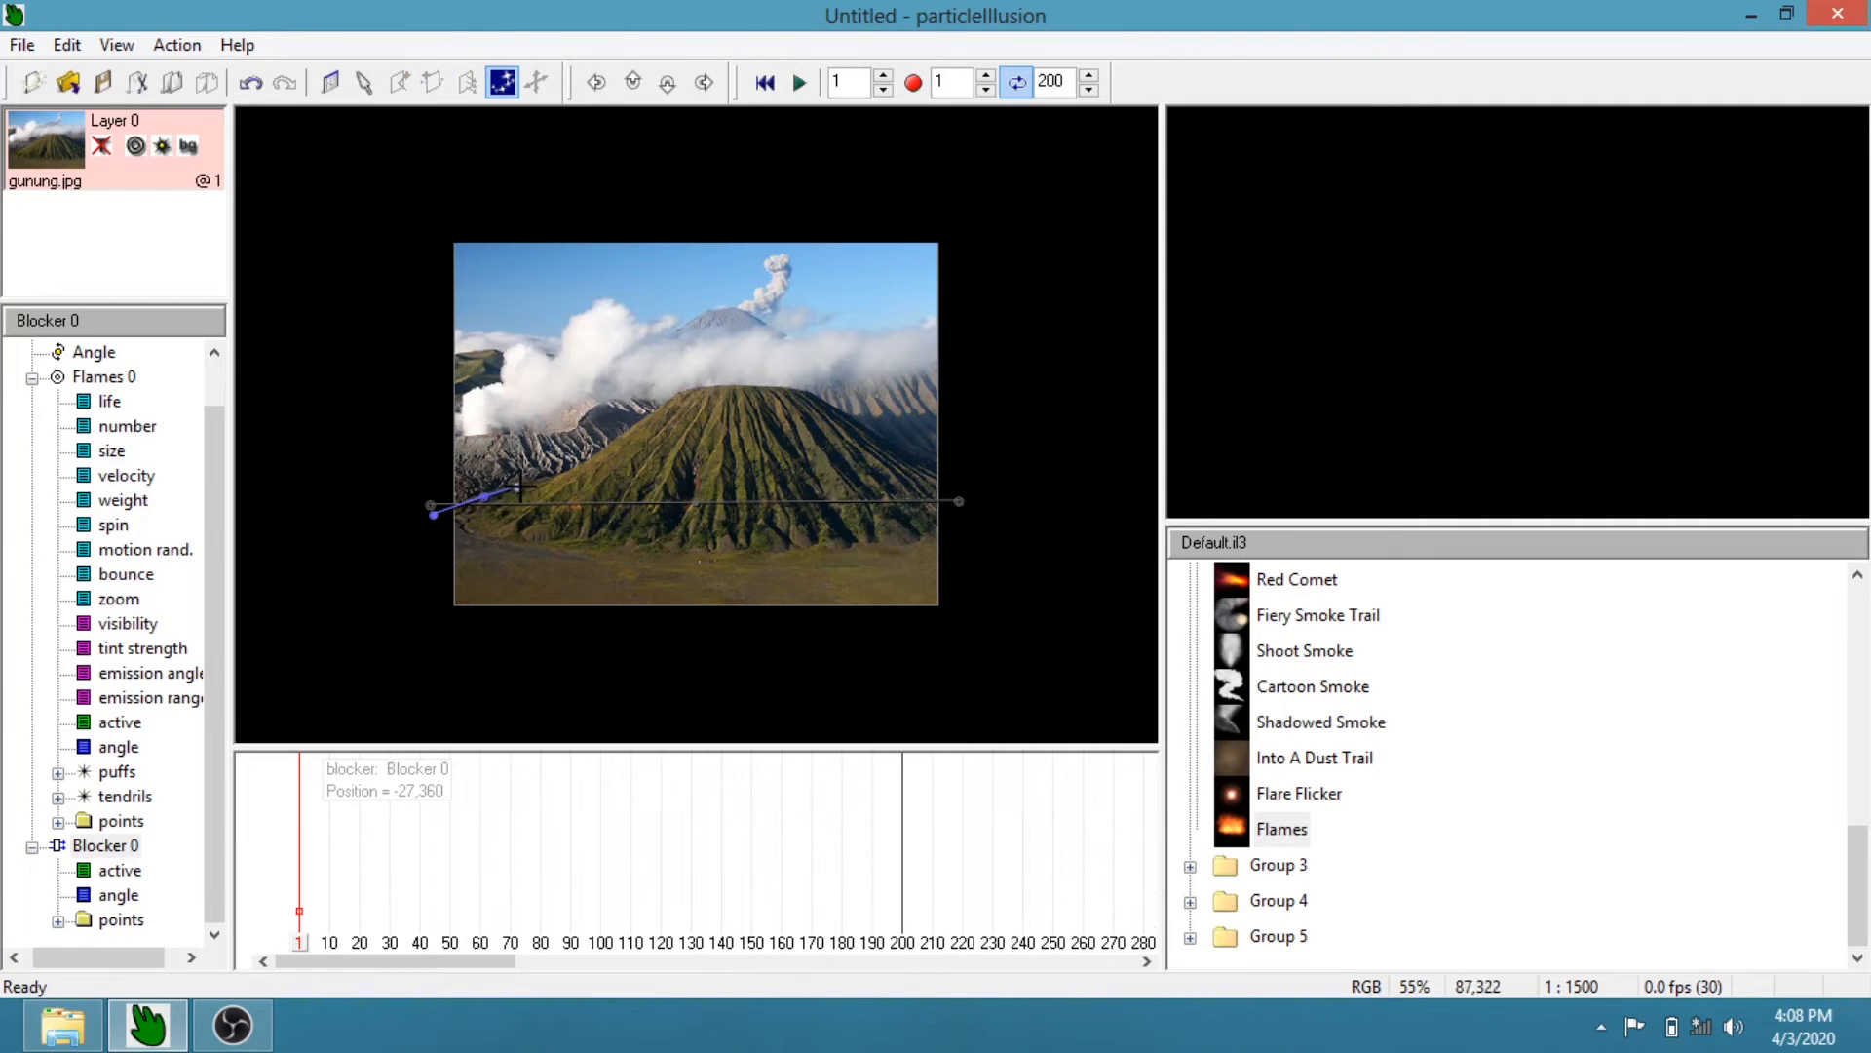
click(612, 443)
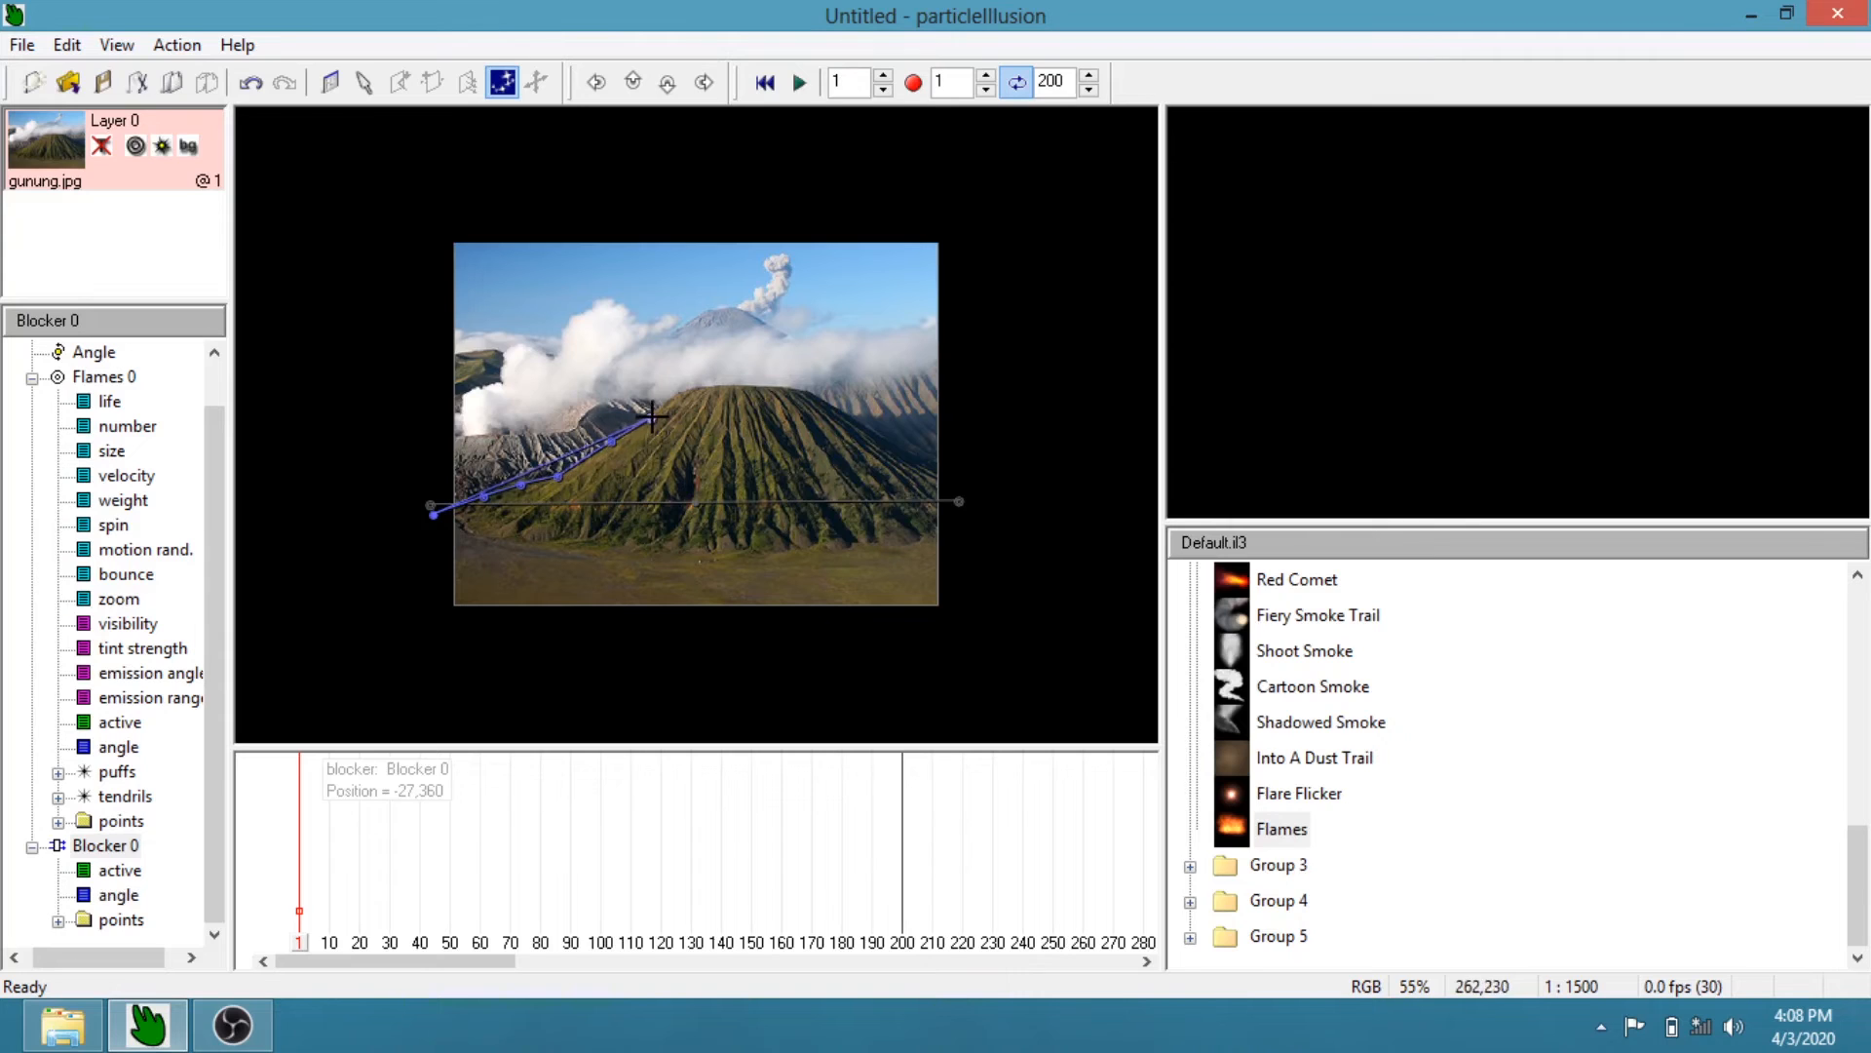
click(652, 416)
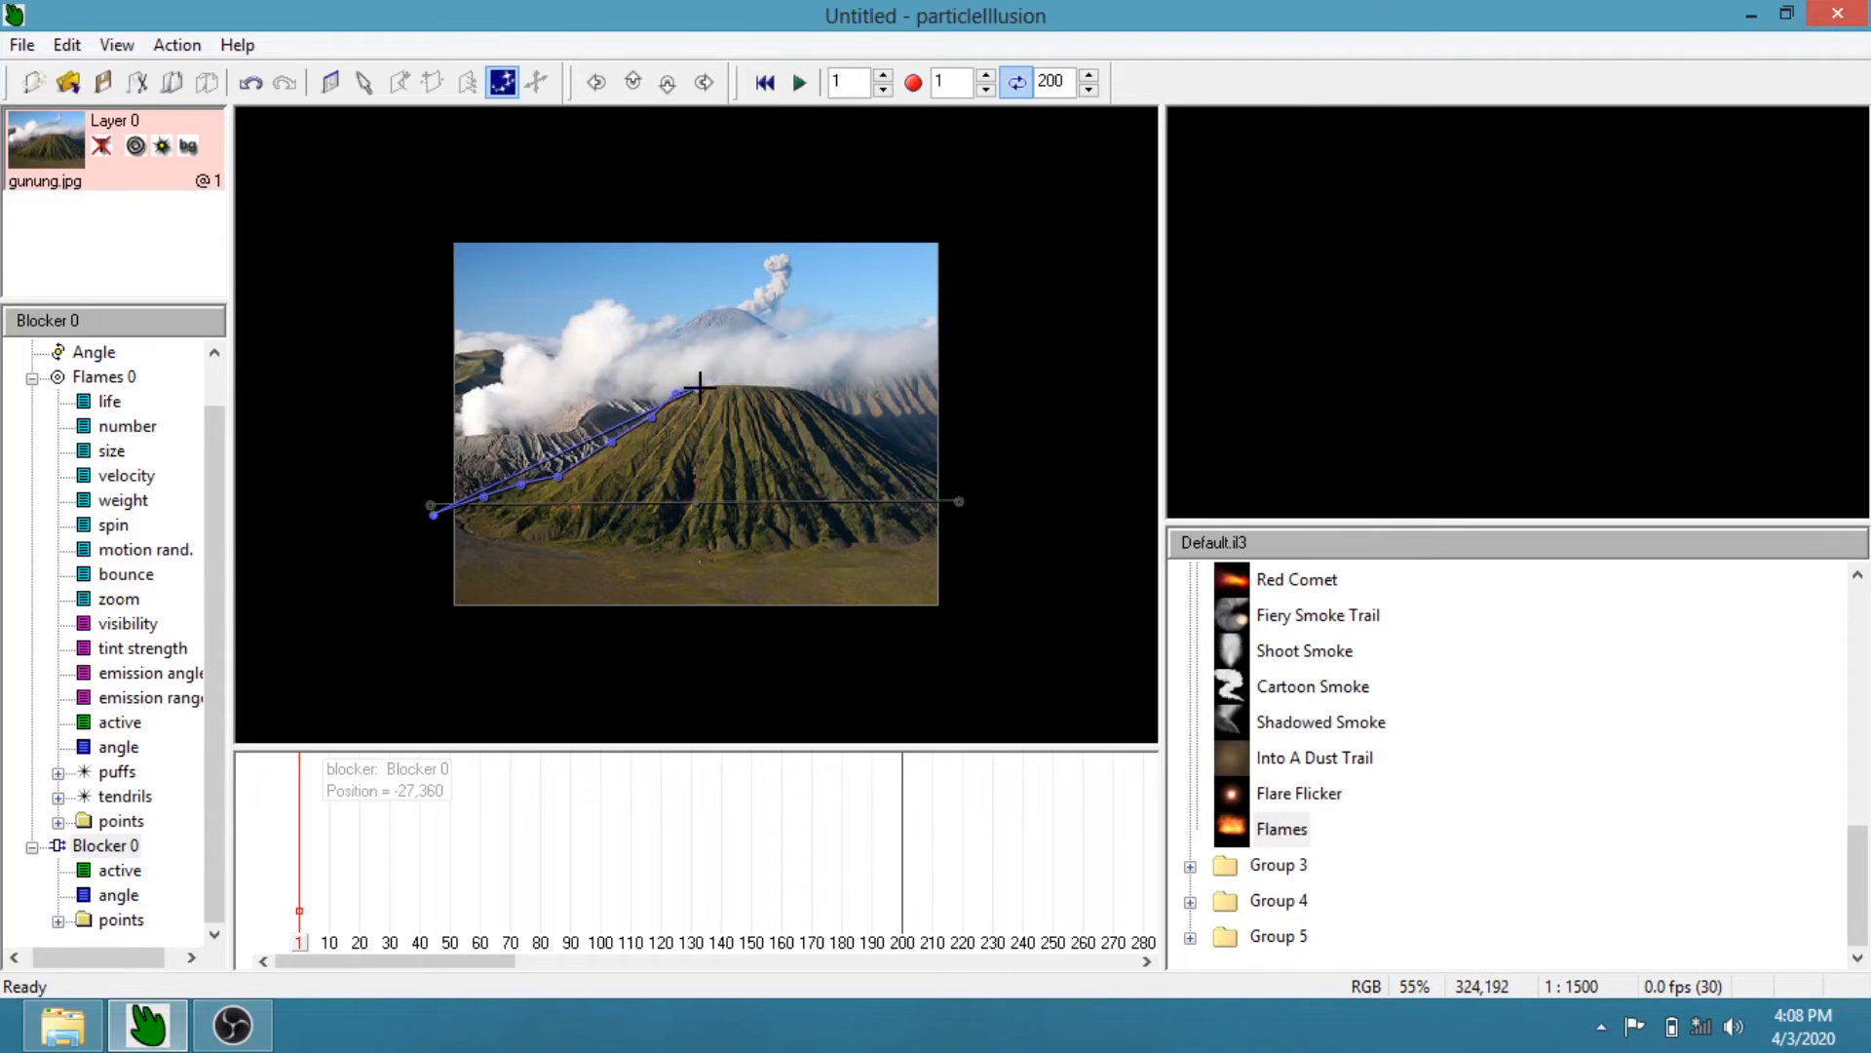
click(700, 385)
click(740, 386)
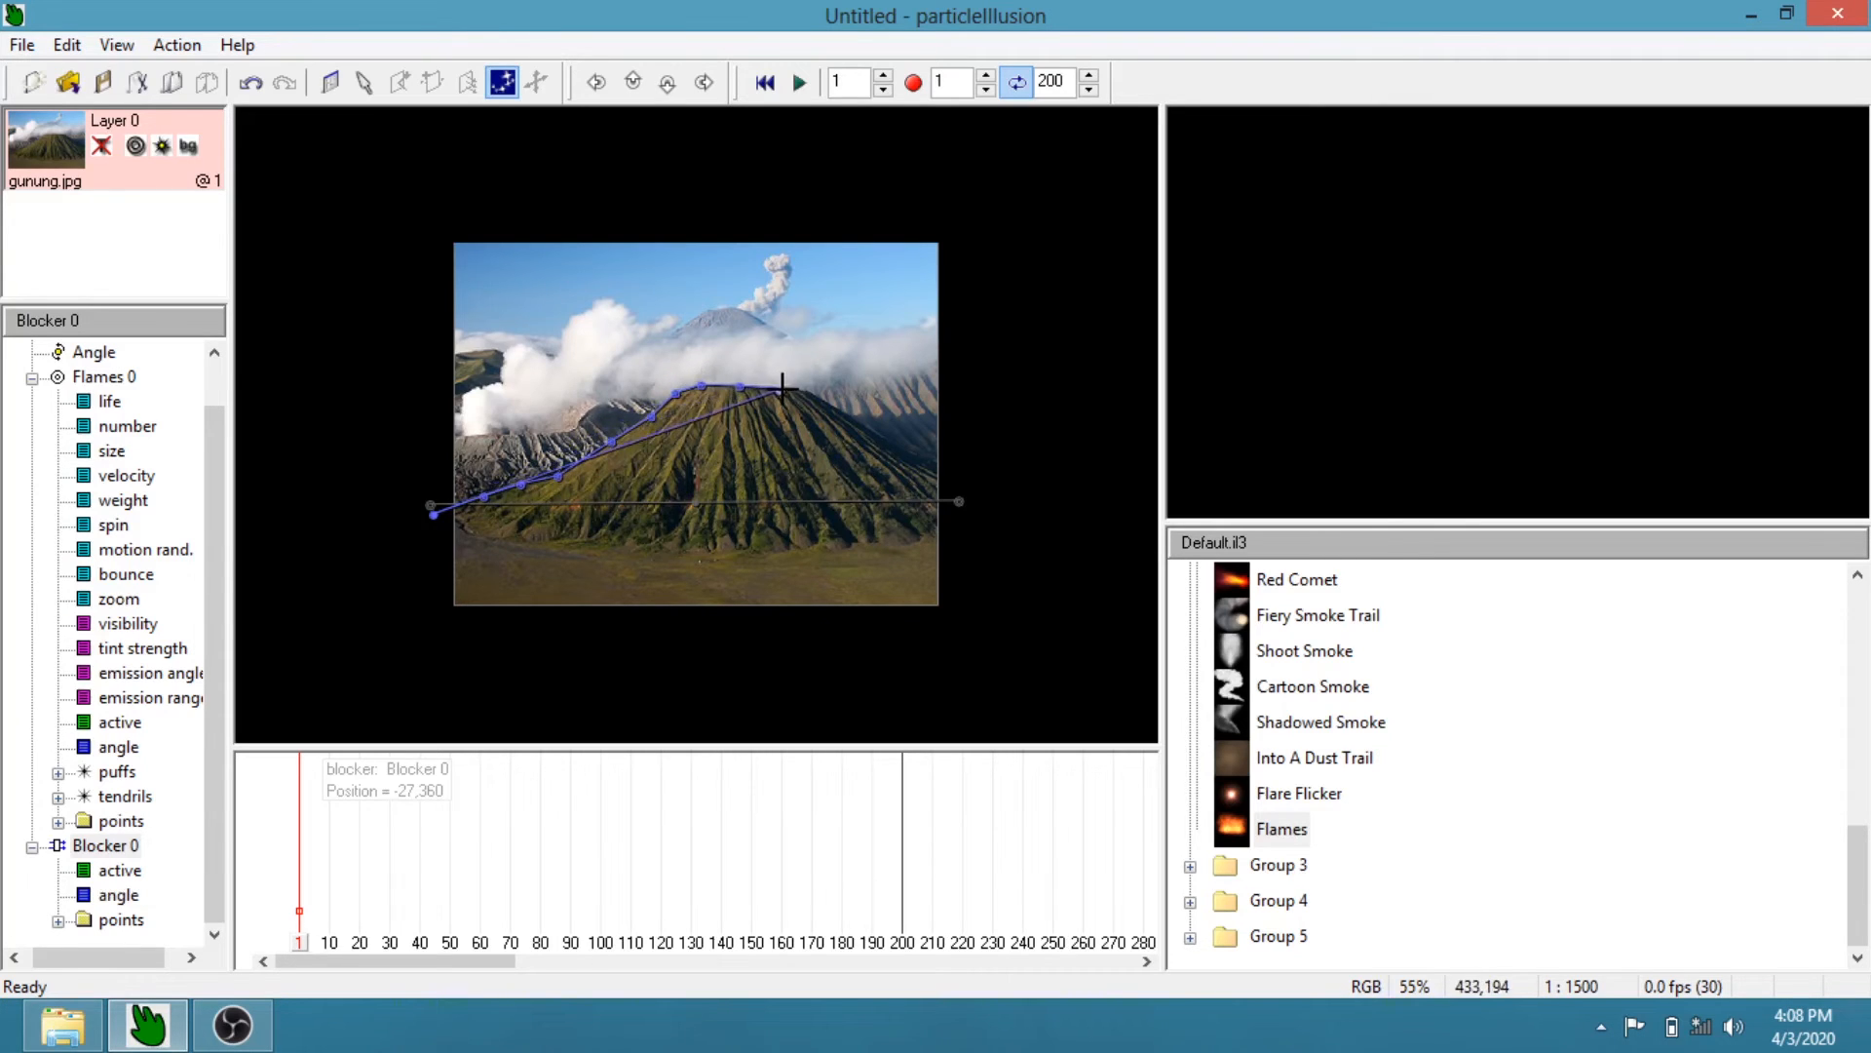
click(782, 390)
click(809, 389)
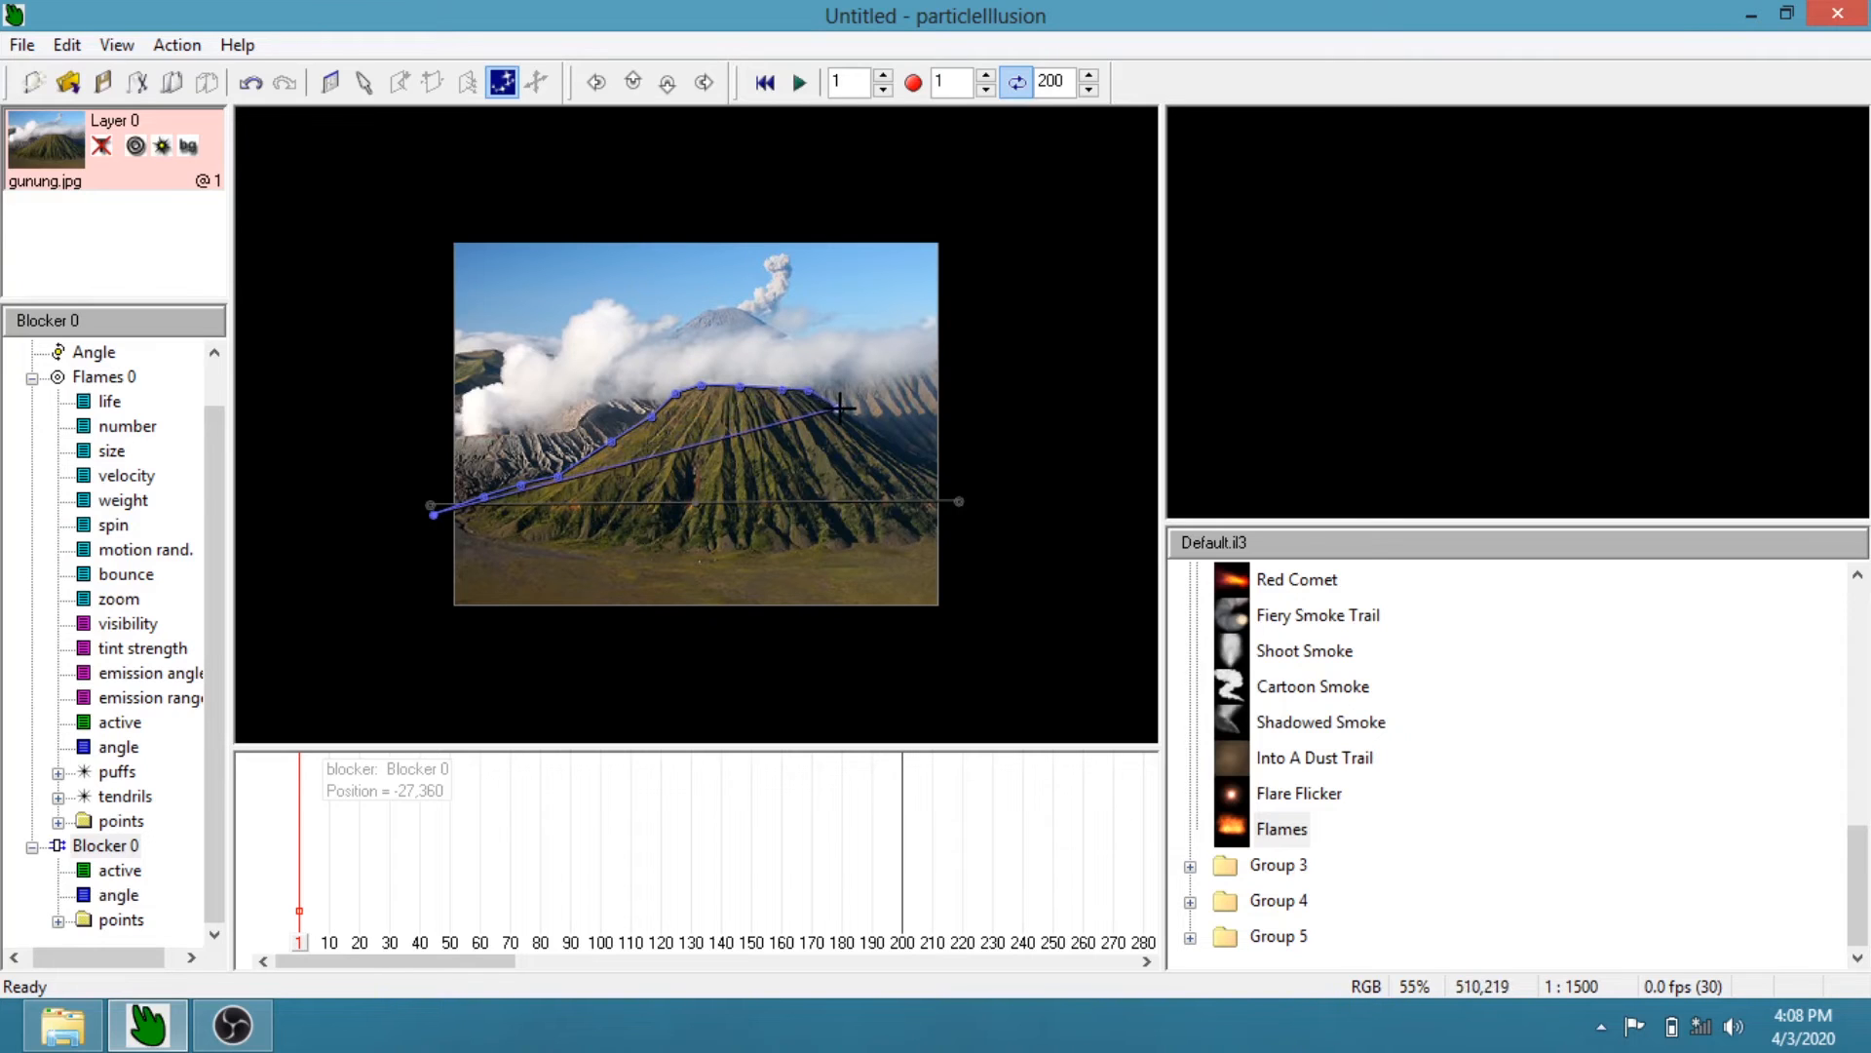
click(839, 408)
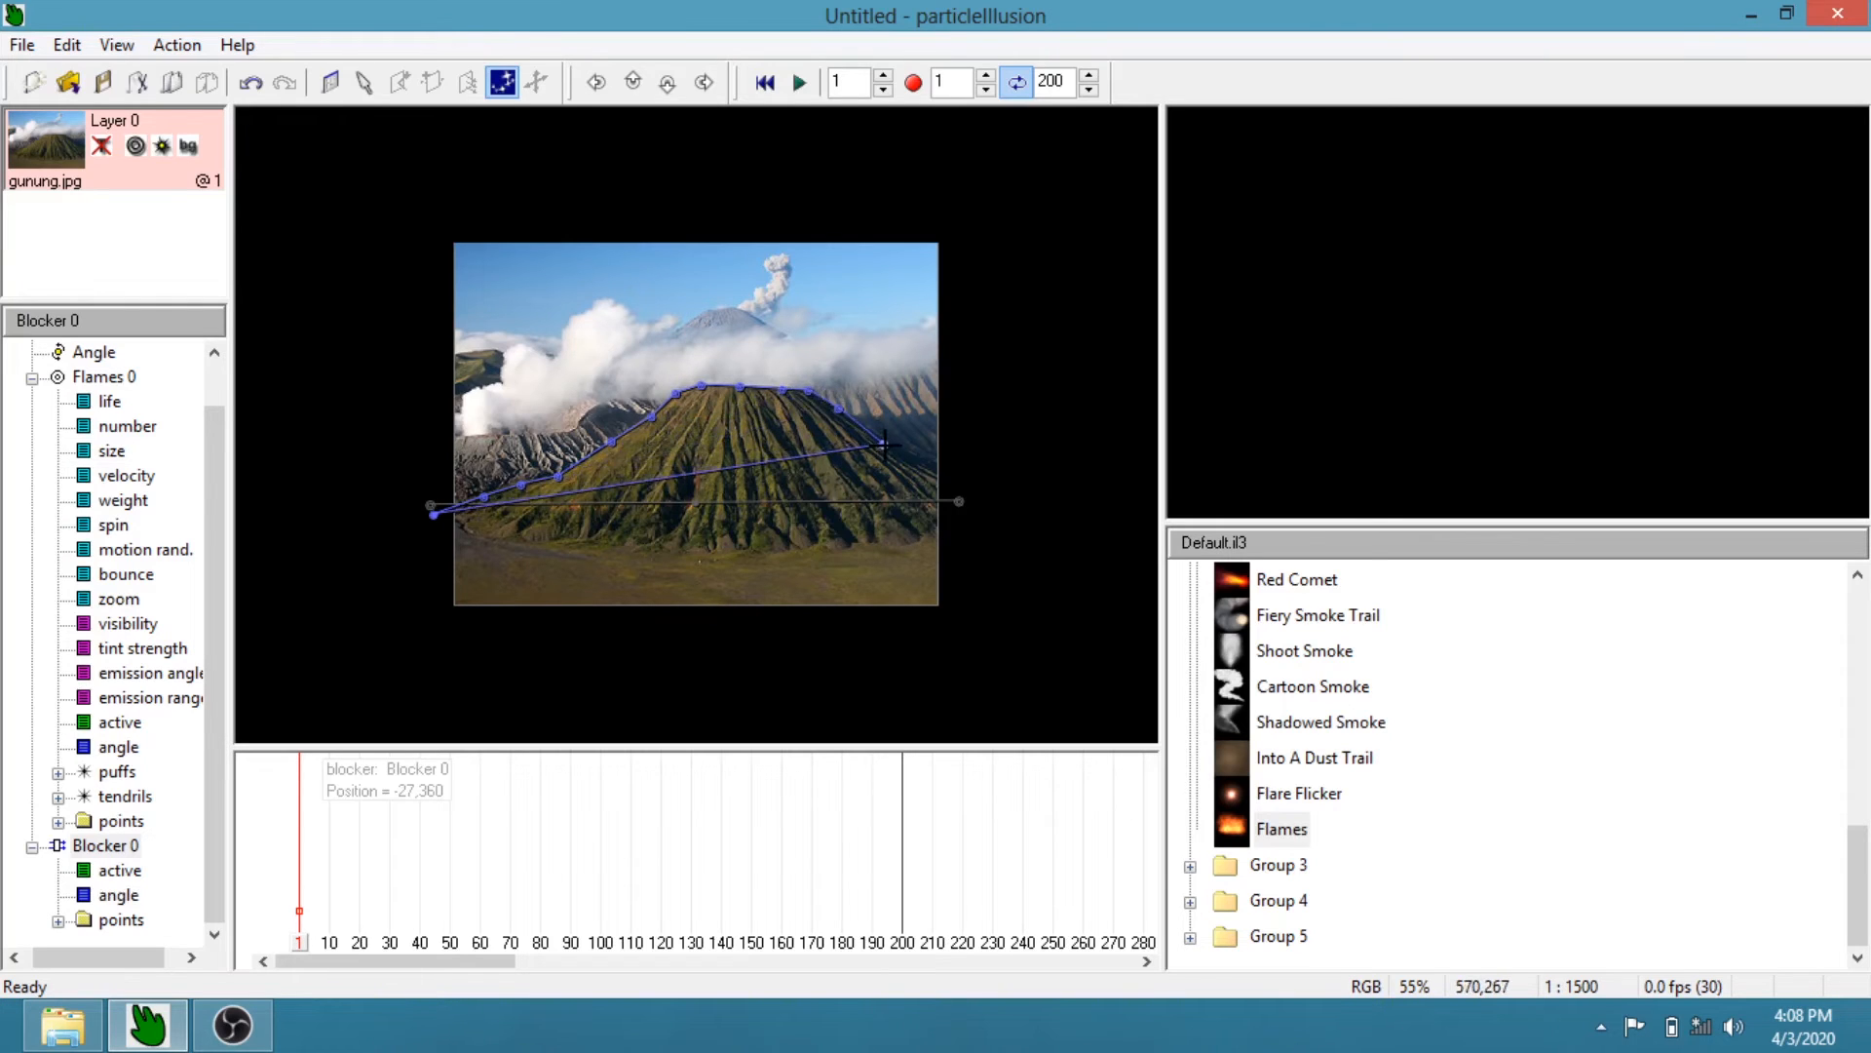
click(884, 445)
click(988, 523)
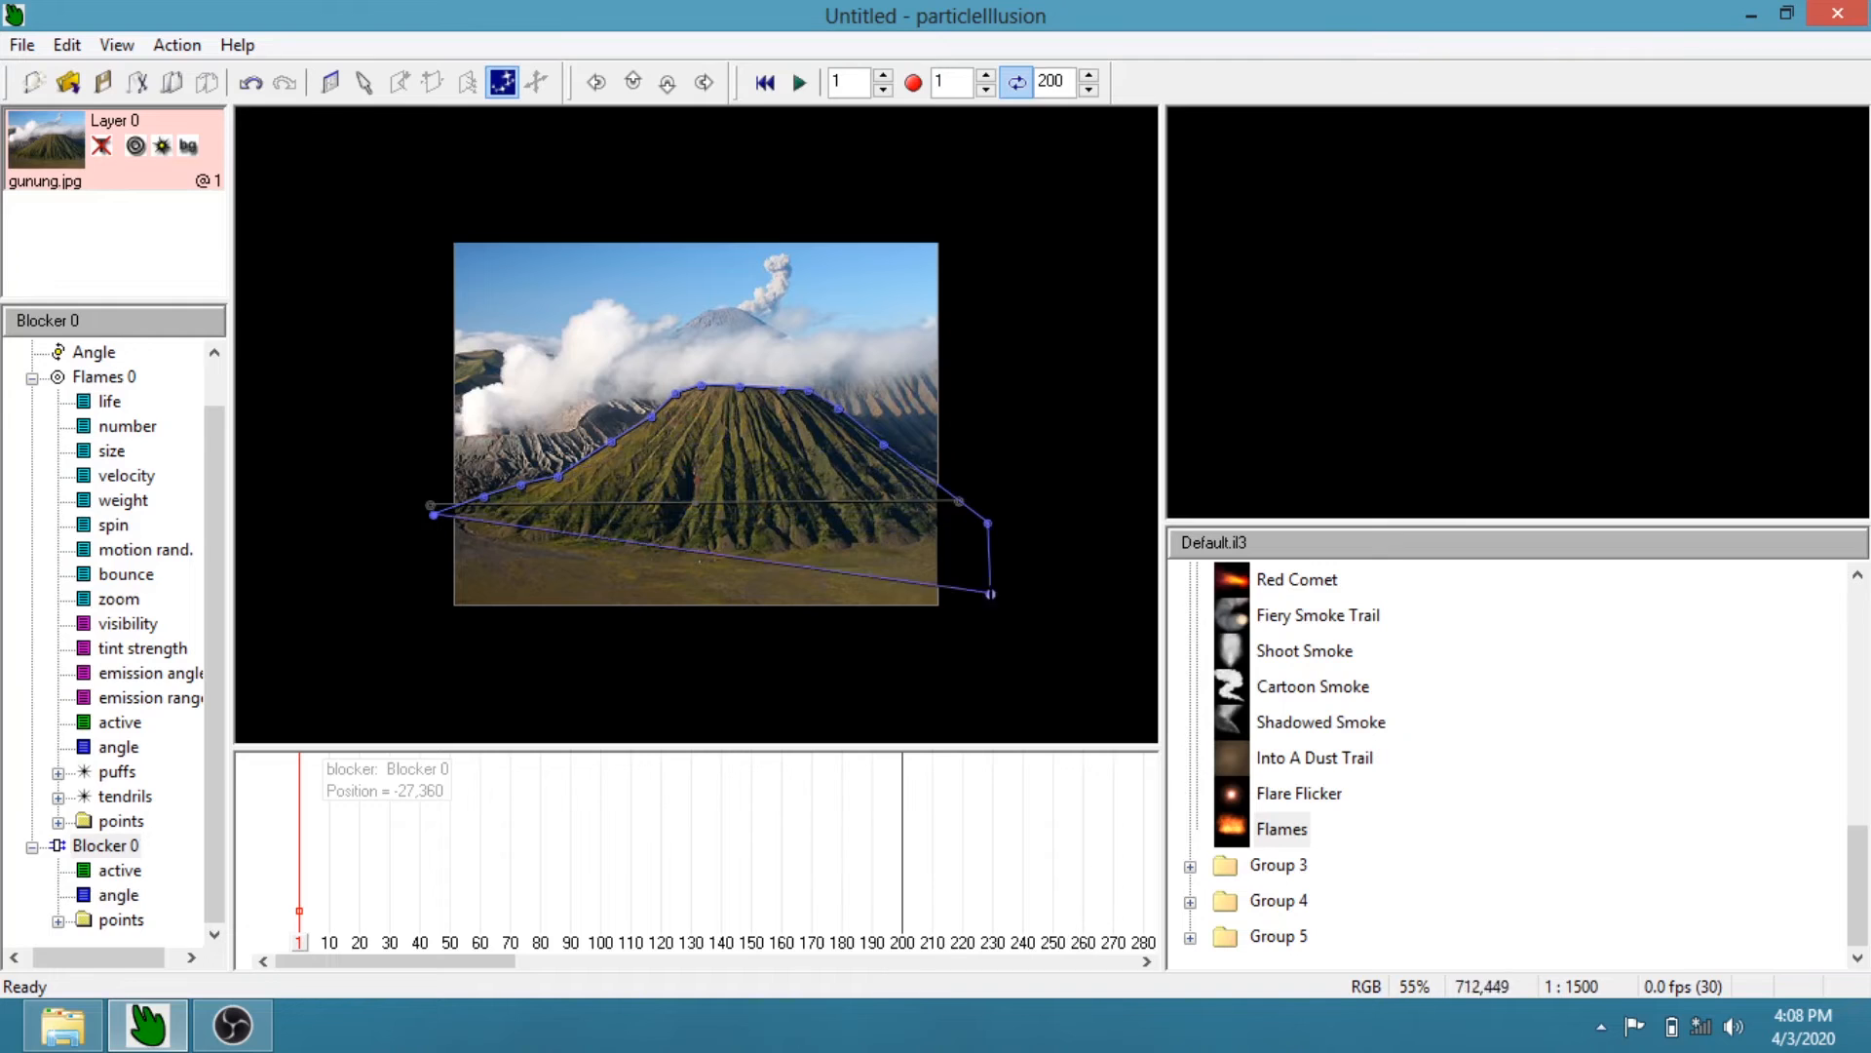
click(987, 660)
double_click(412, 647)
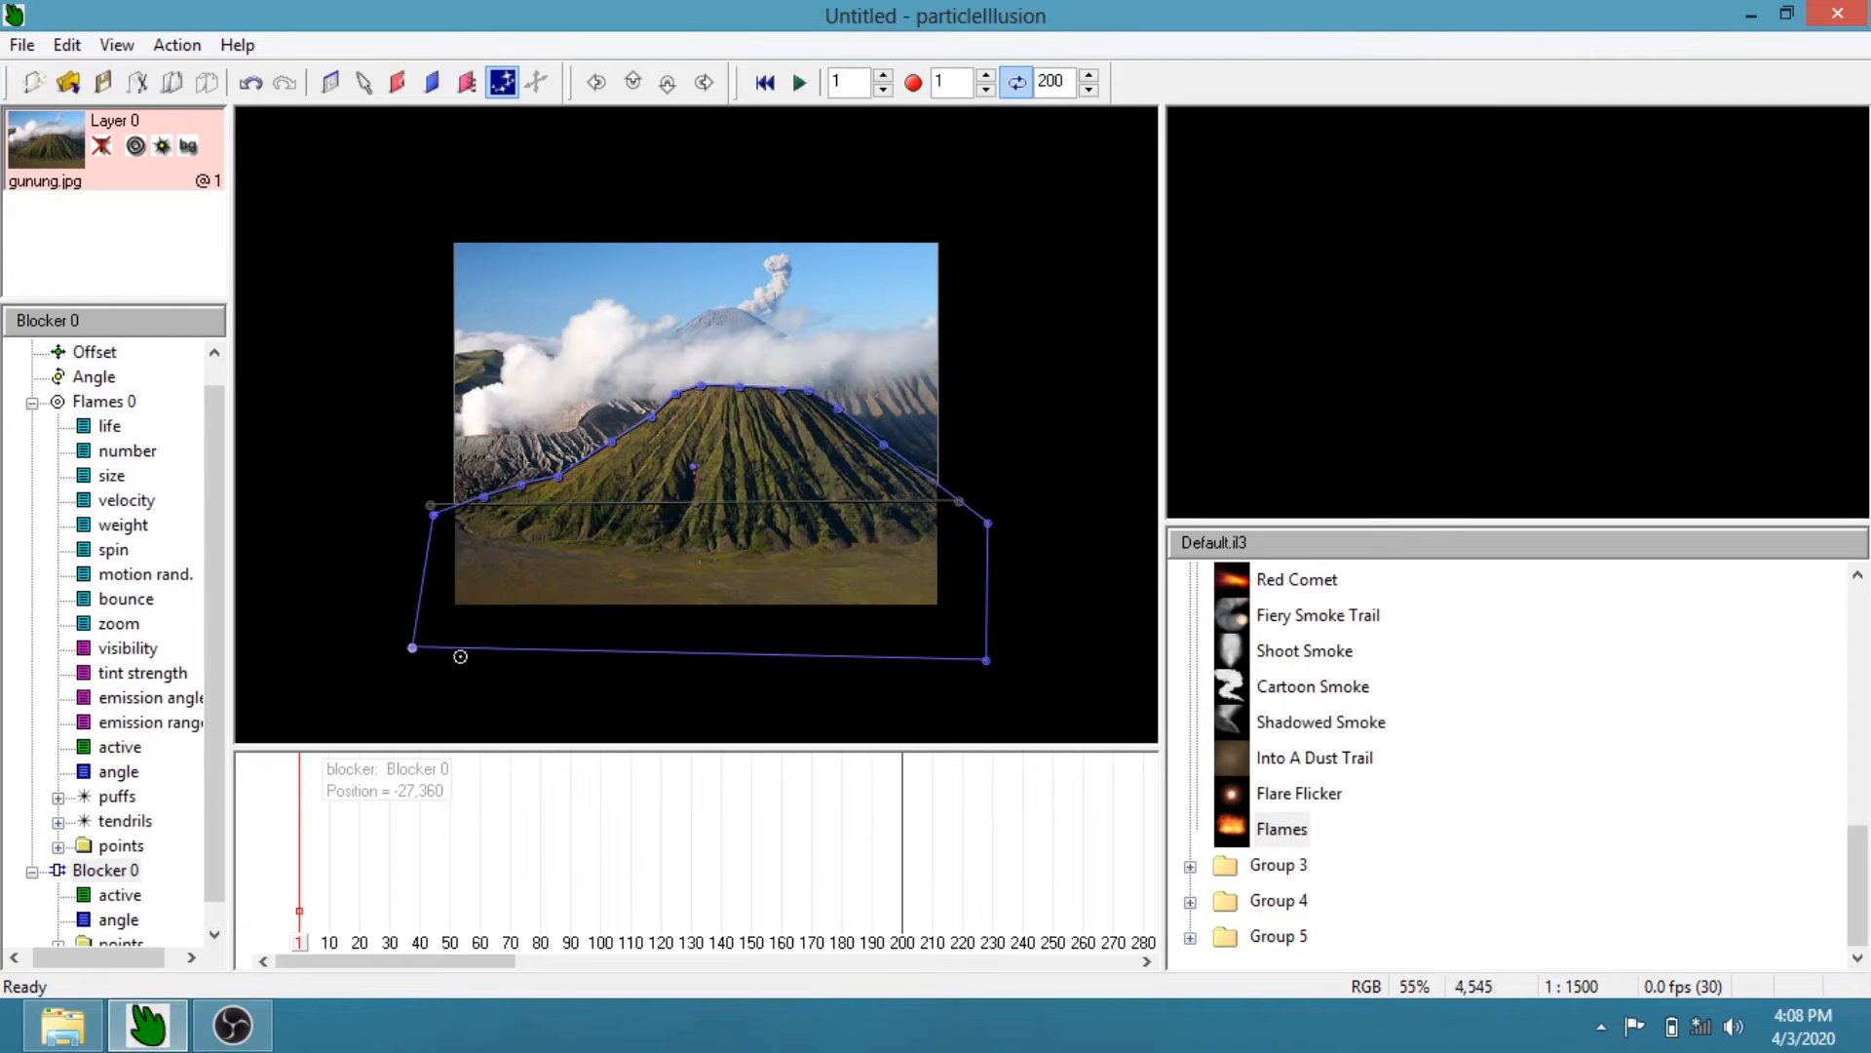
click(799, 81)
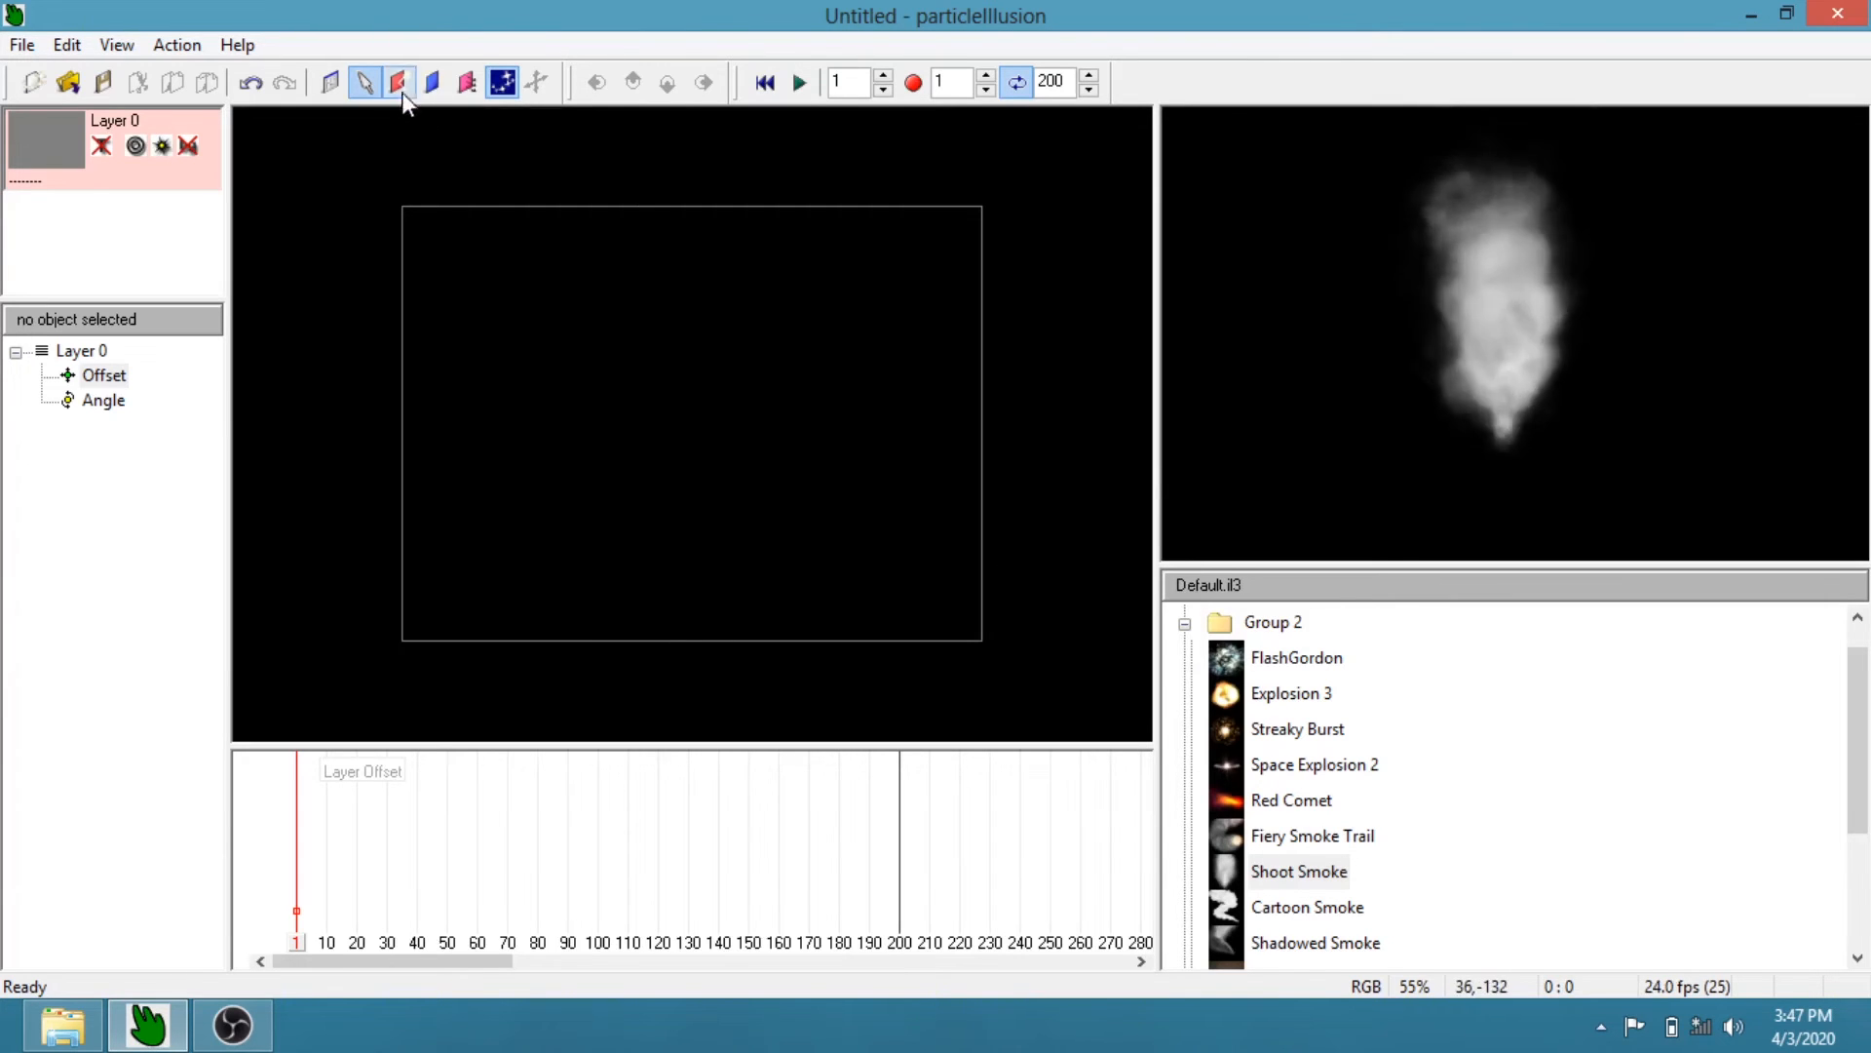
Place a Shoot Smoke emitter near the middle of the stage's bottom edge, at about 364,569, and preview the animation
click(676, 638)
click(799, 84)
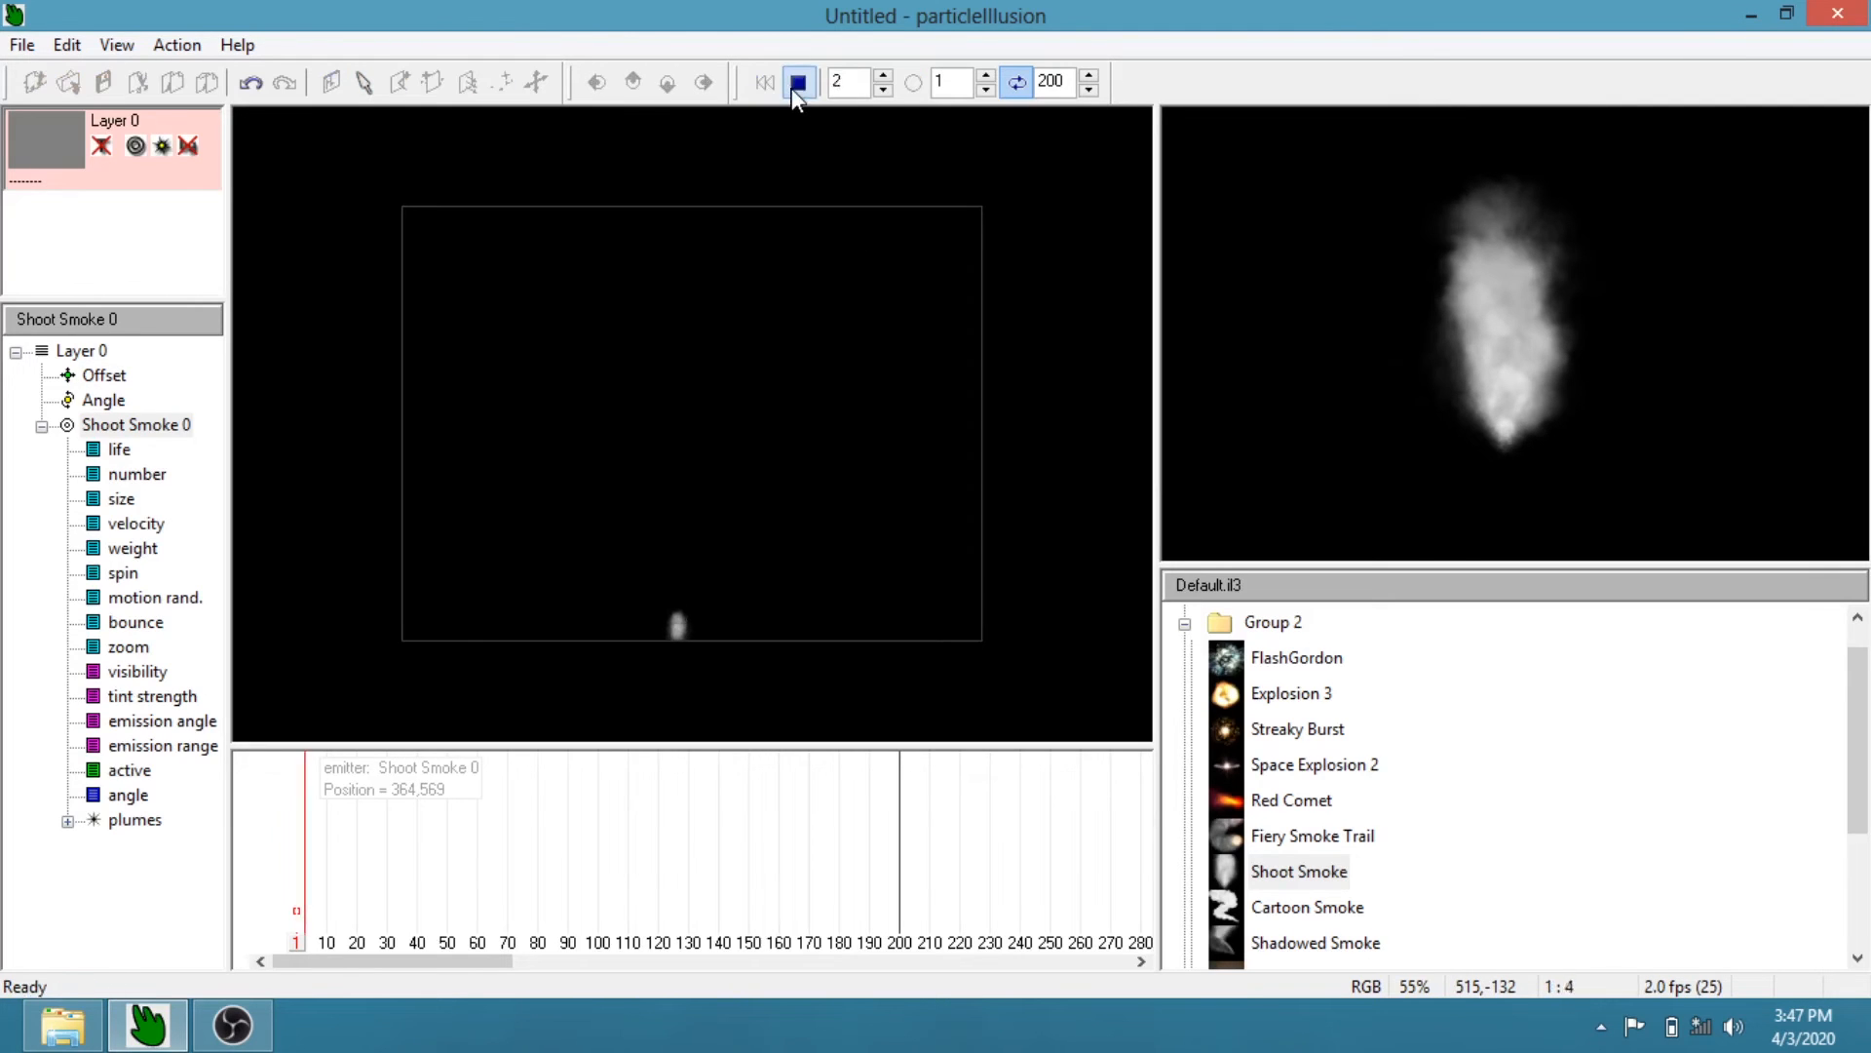
click(791, 88)
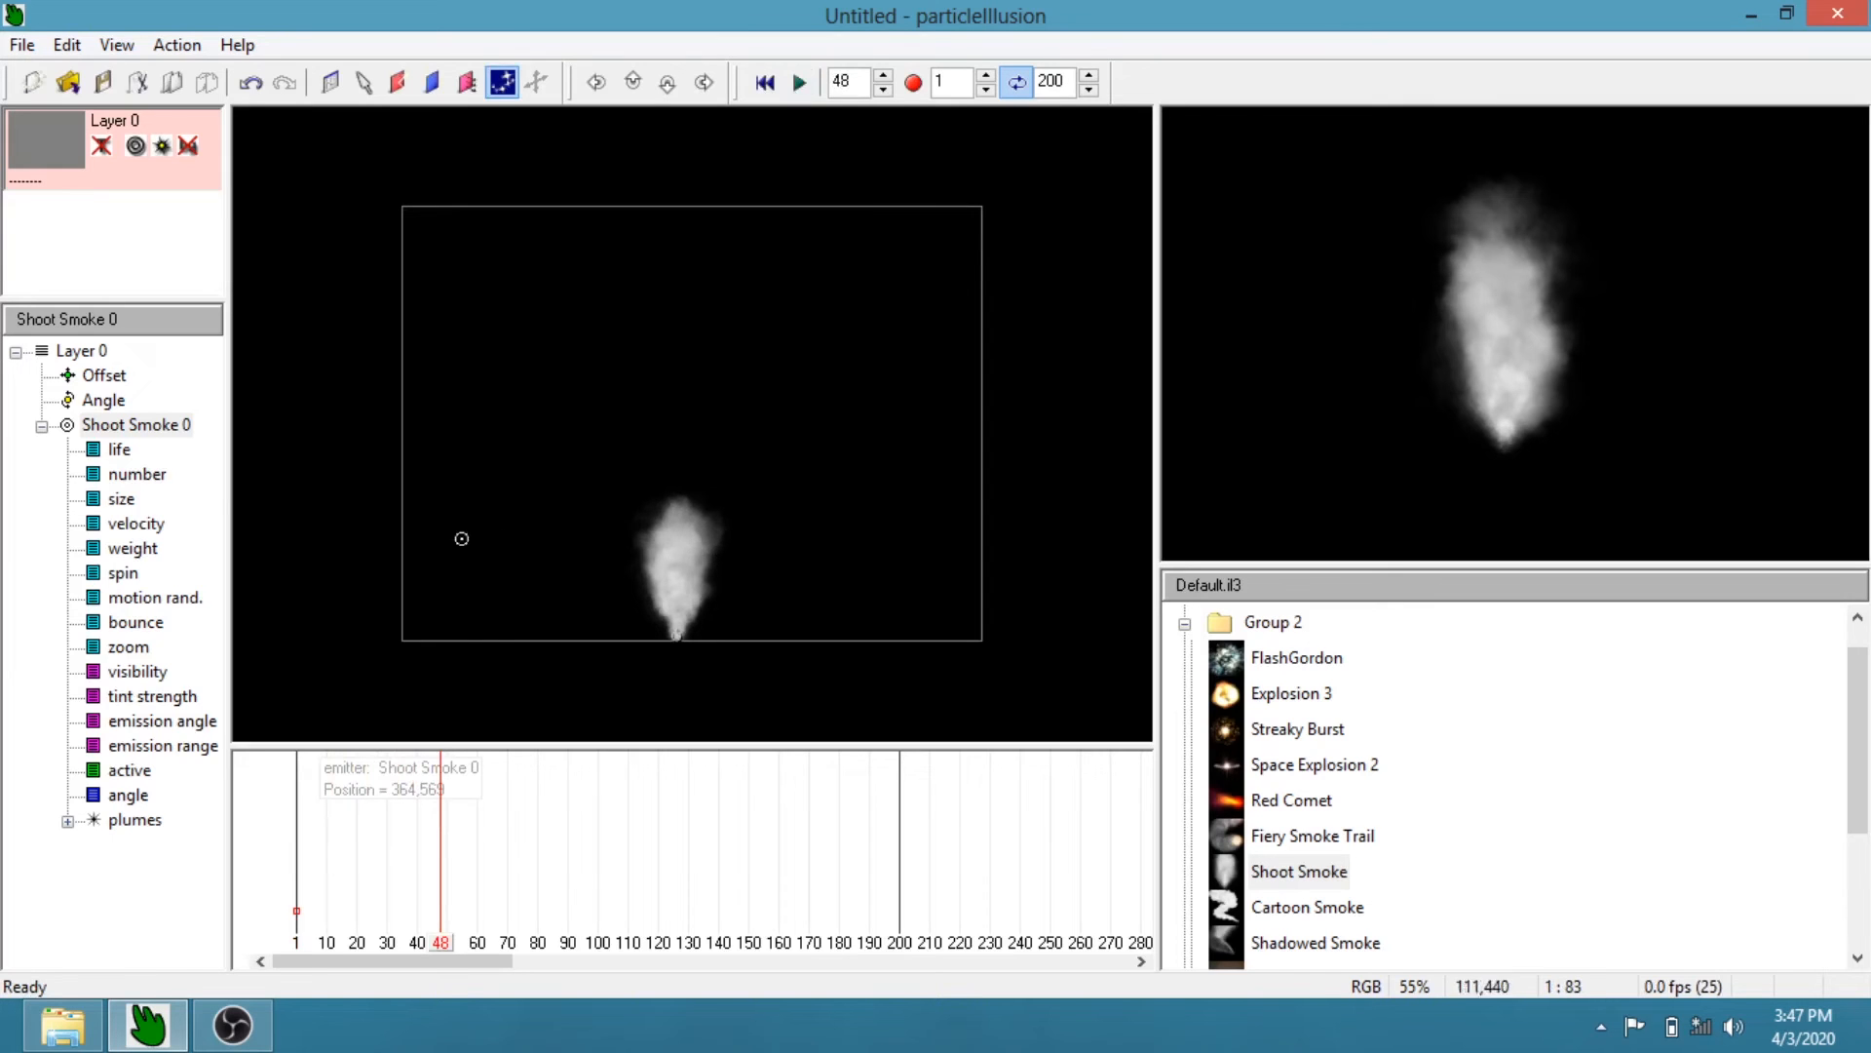
Raise the Shoot Smoke emitter's life to 498% at the first keyframe and preview the animation
click(117, 450)
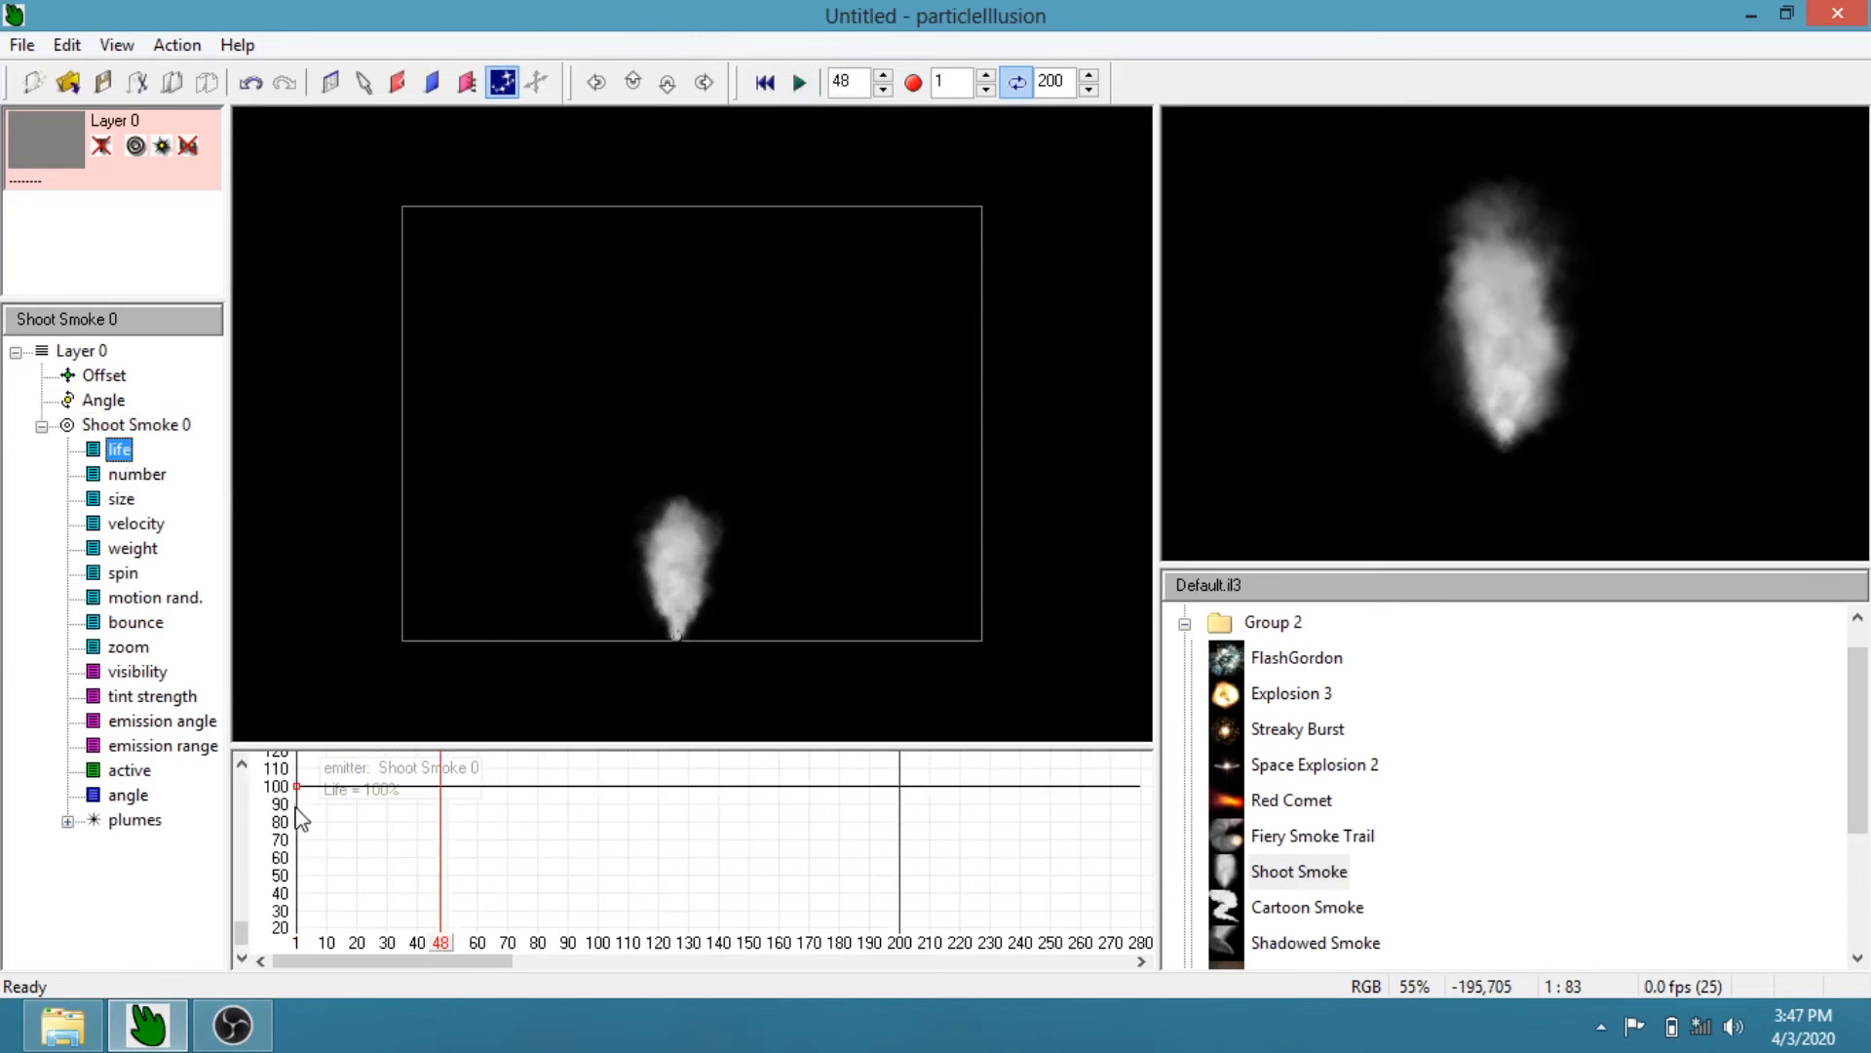
drag(296, 786, 299, 751)
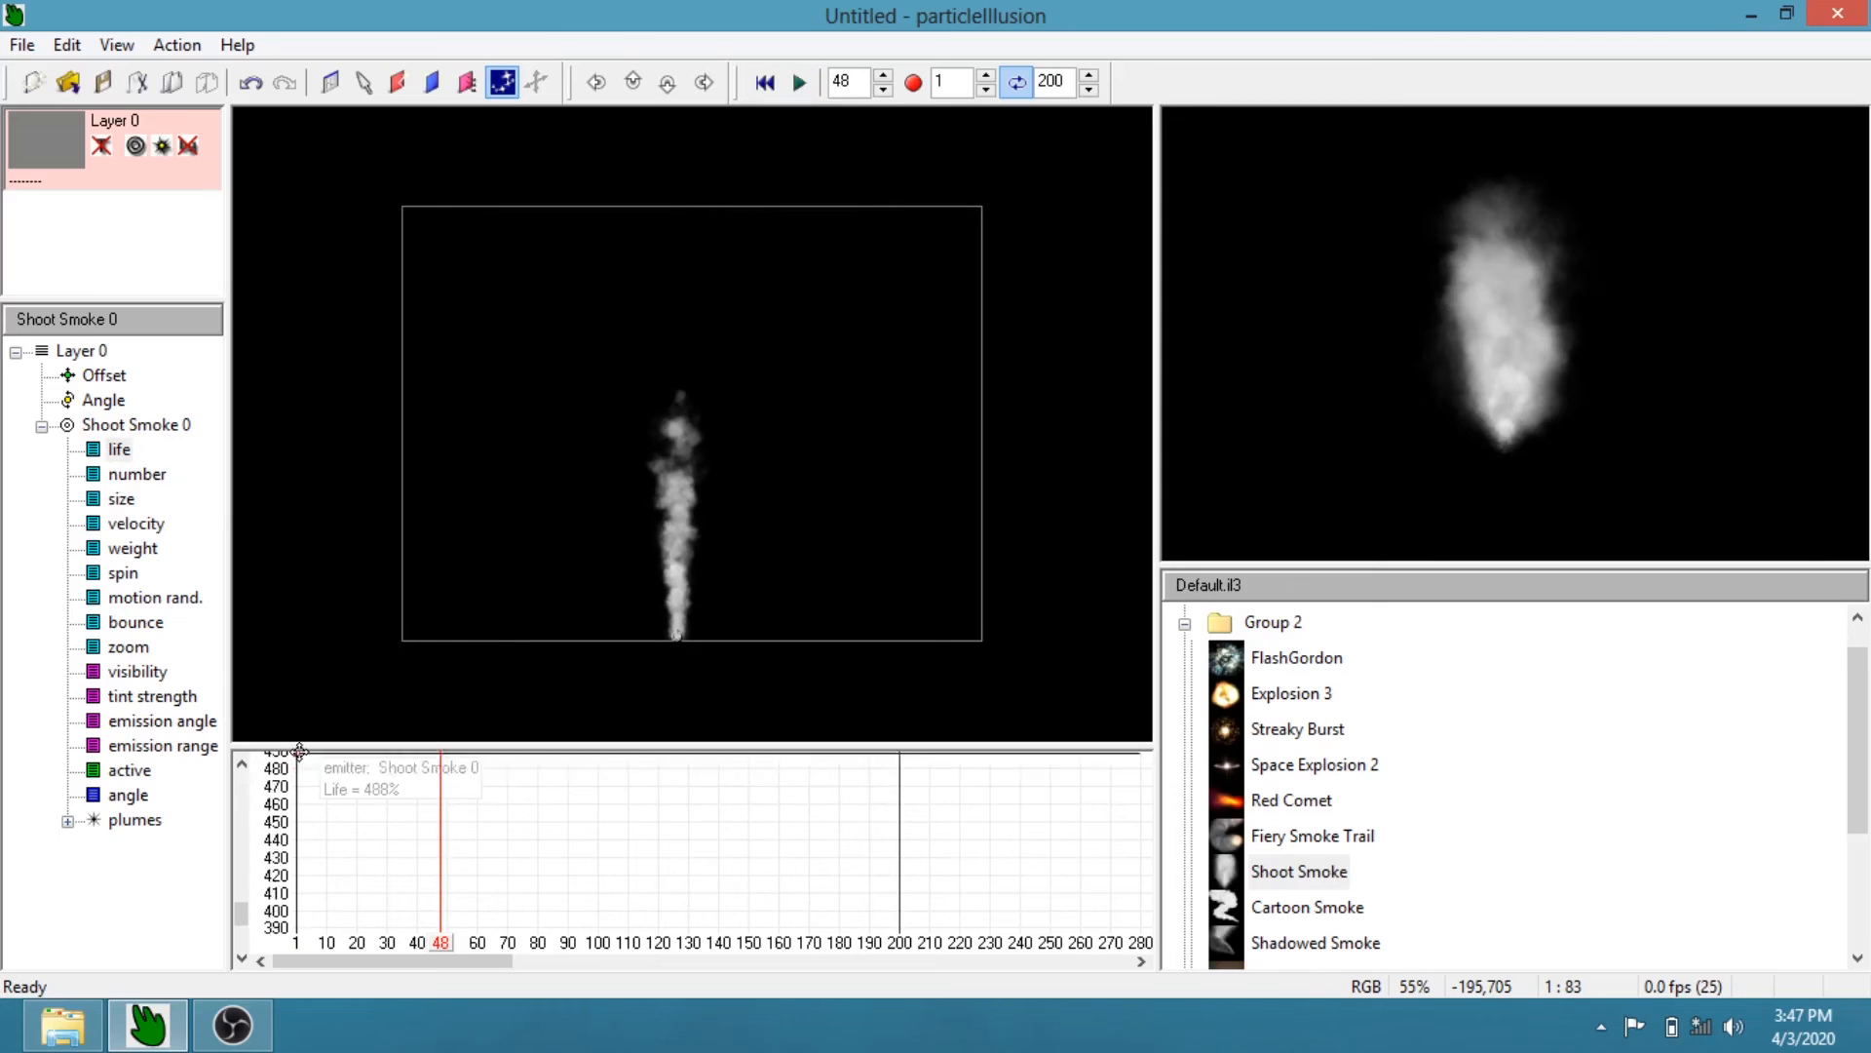
click(801, 84)
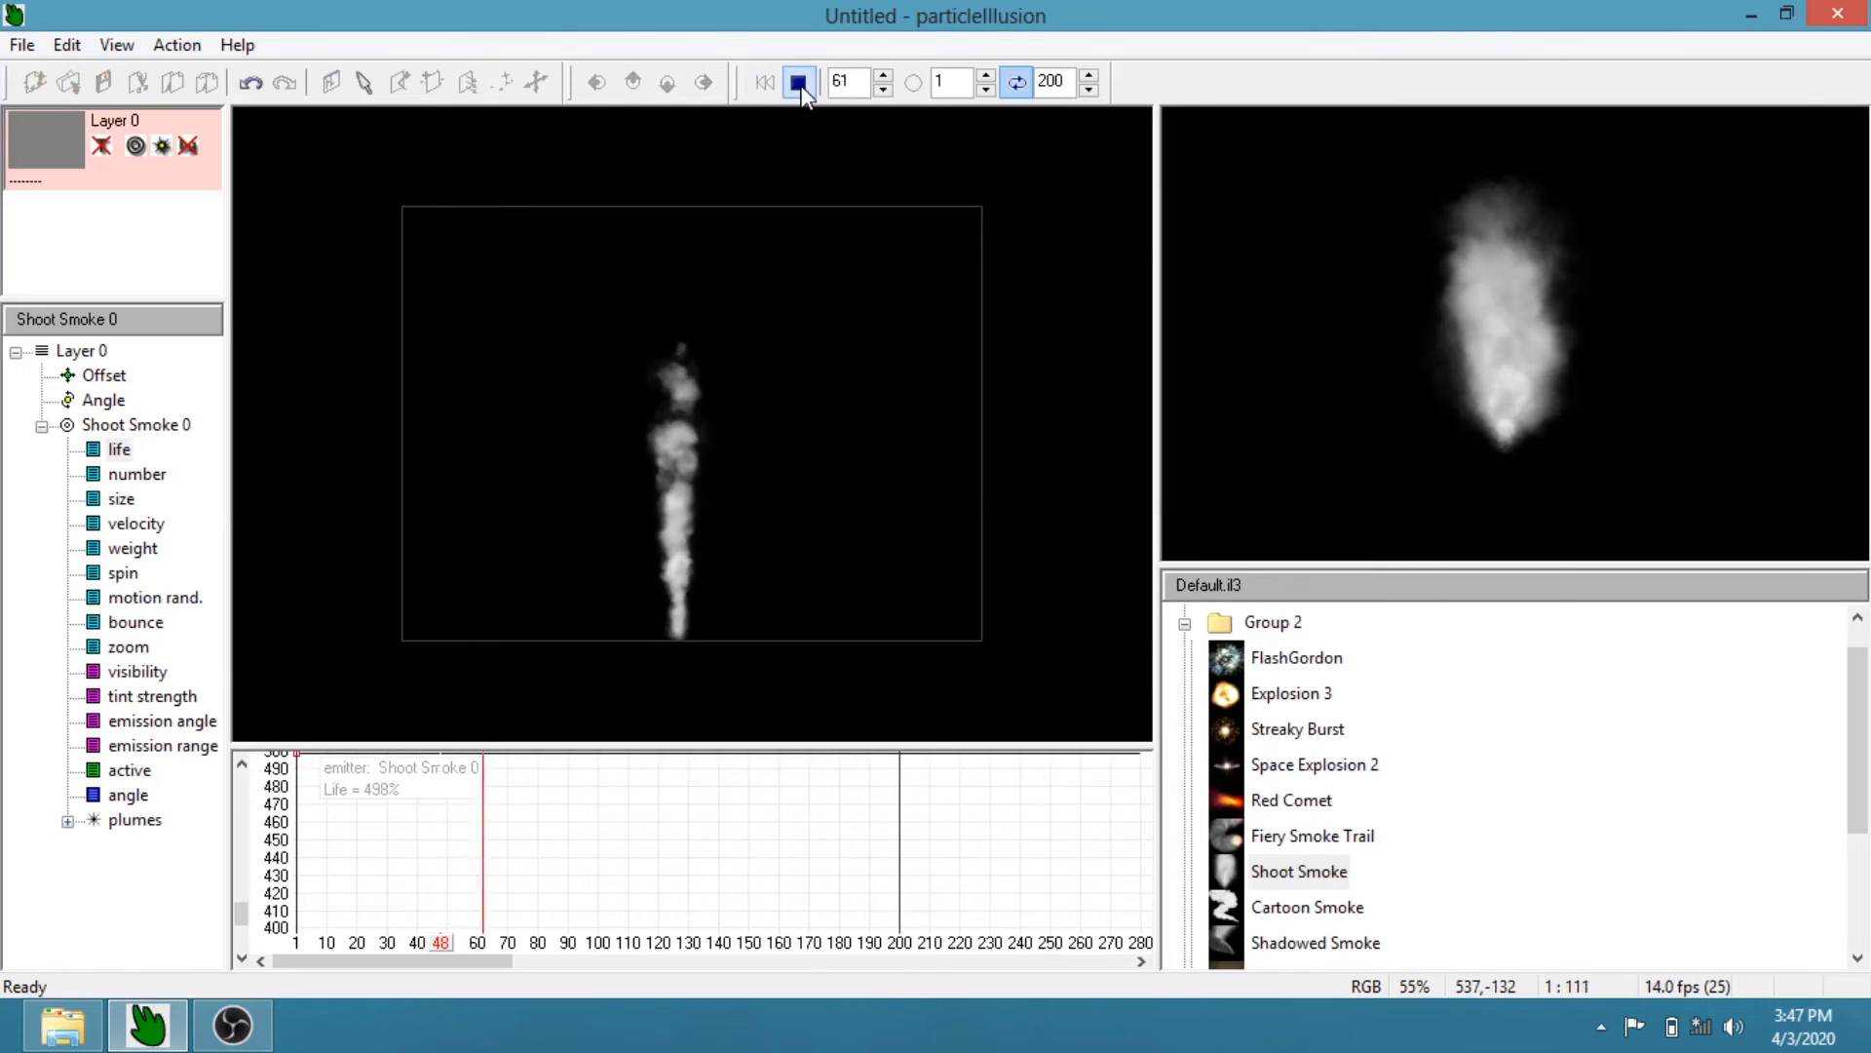
click(799, 85)
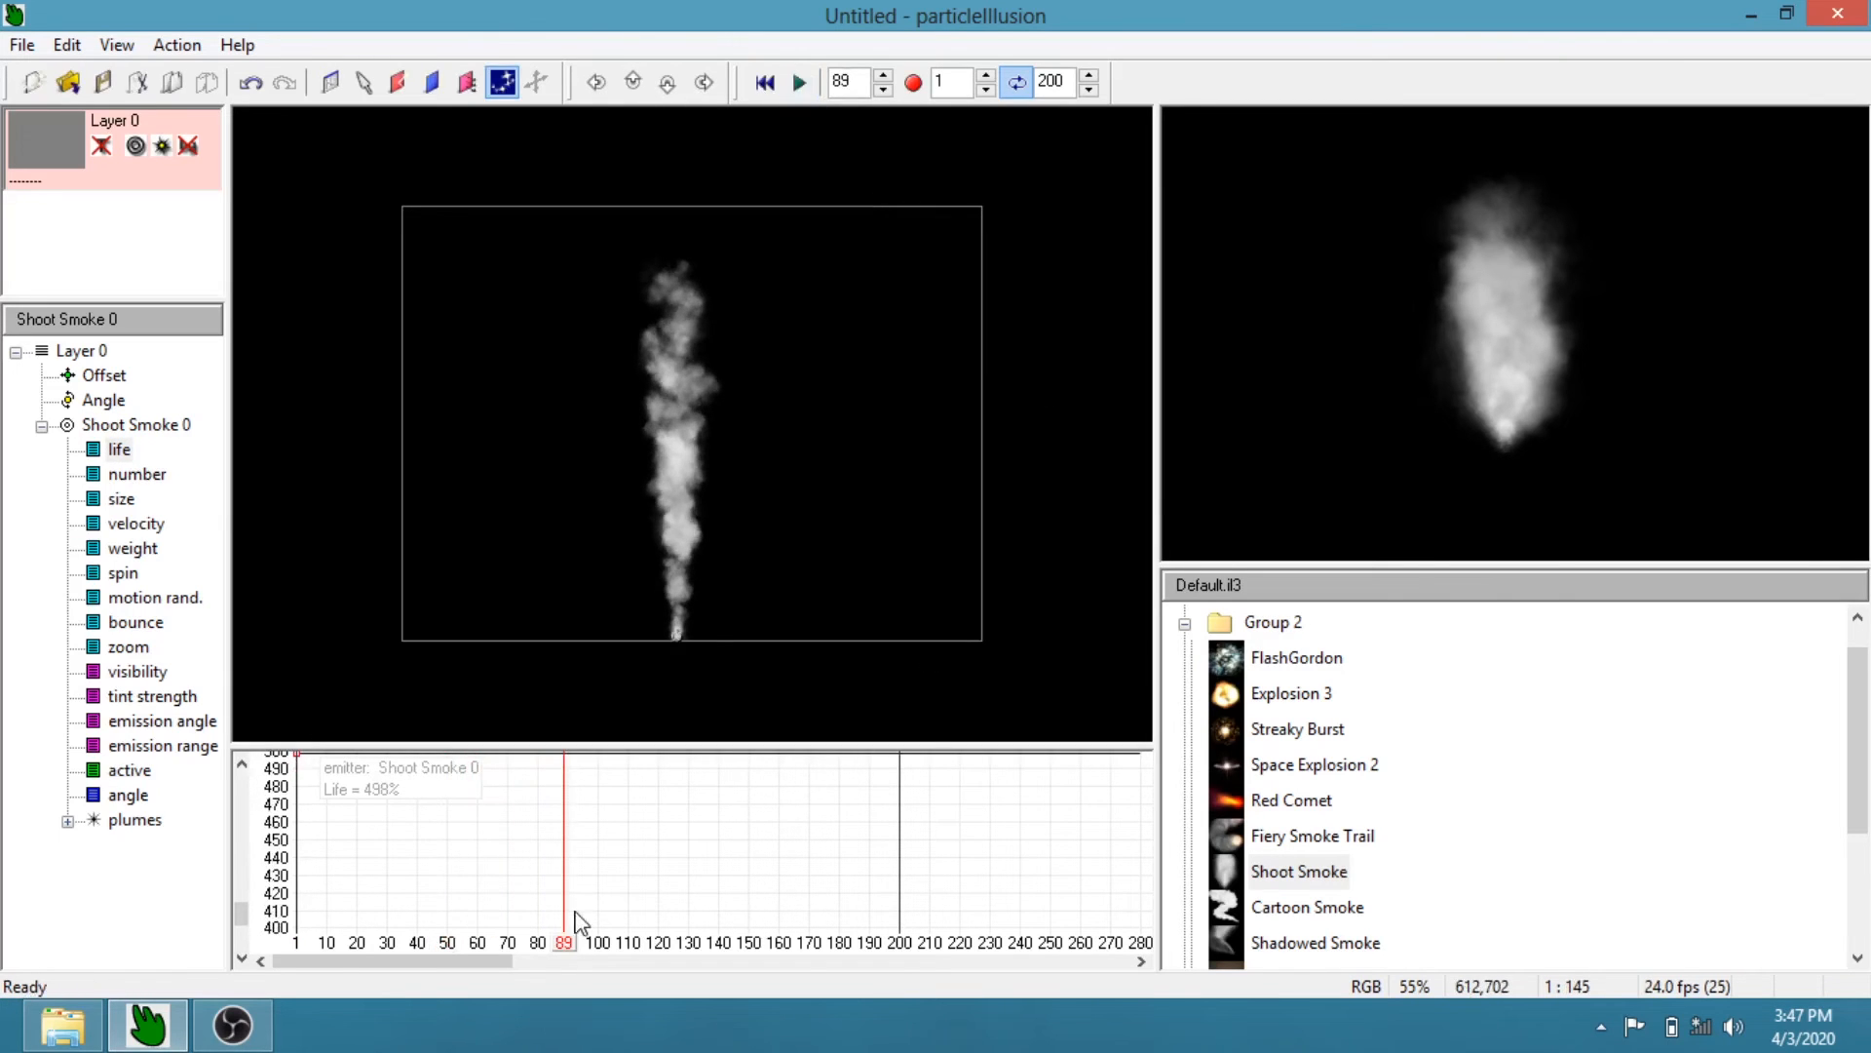
Add a force at frame 1 above the smoke emitter, at about 351,425
drag(570, 933, 280, 918)
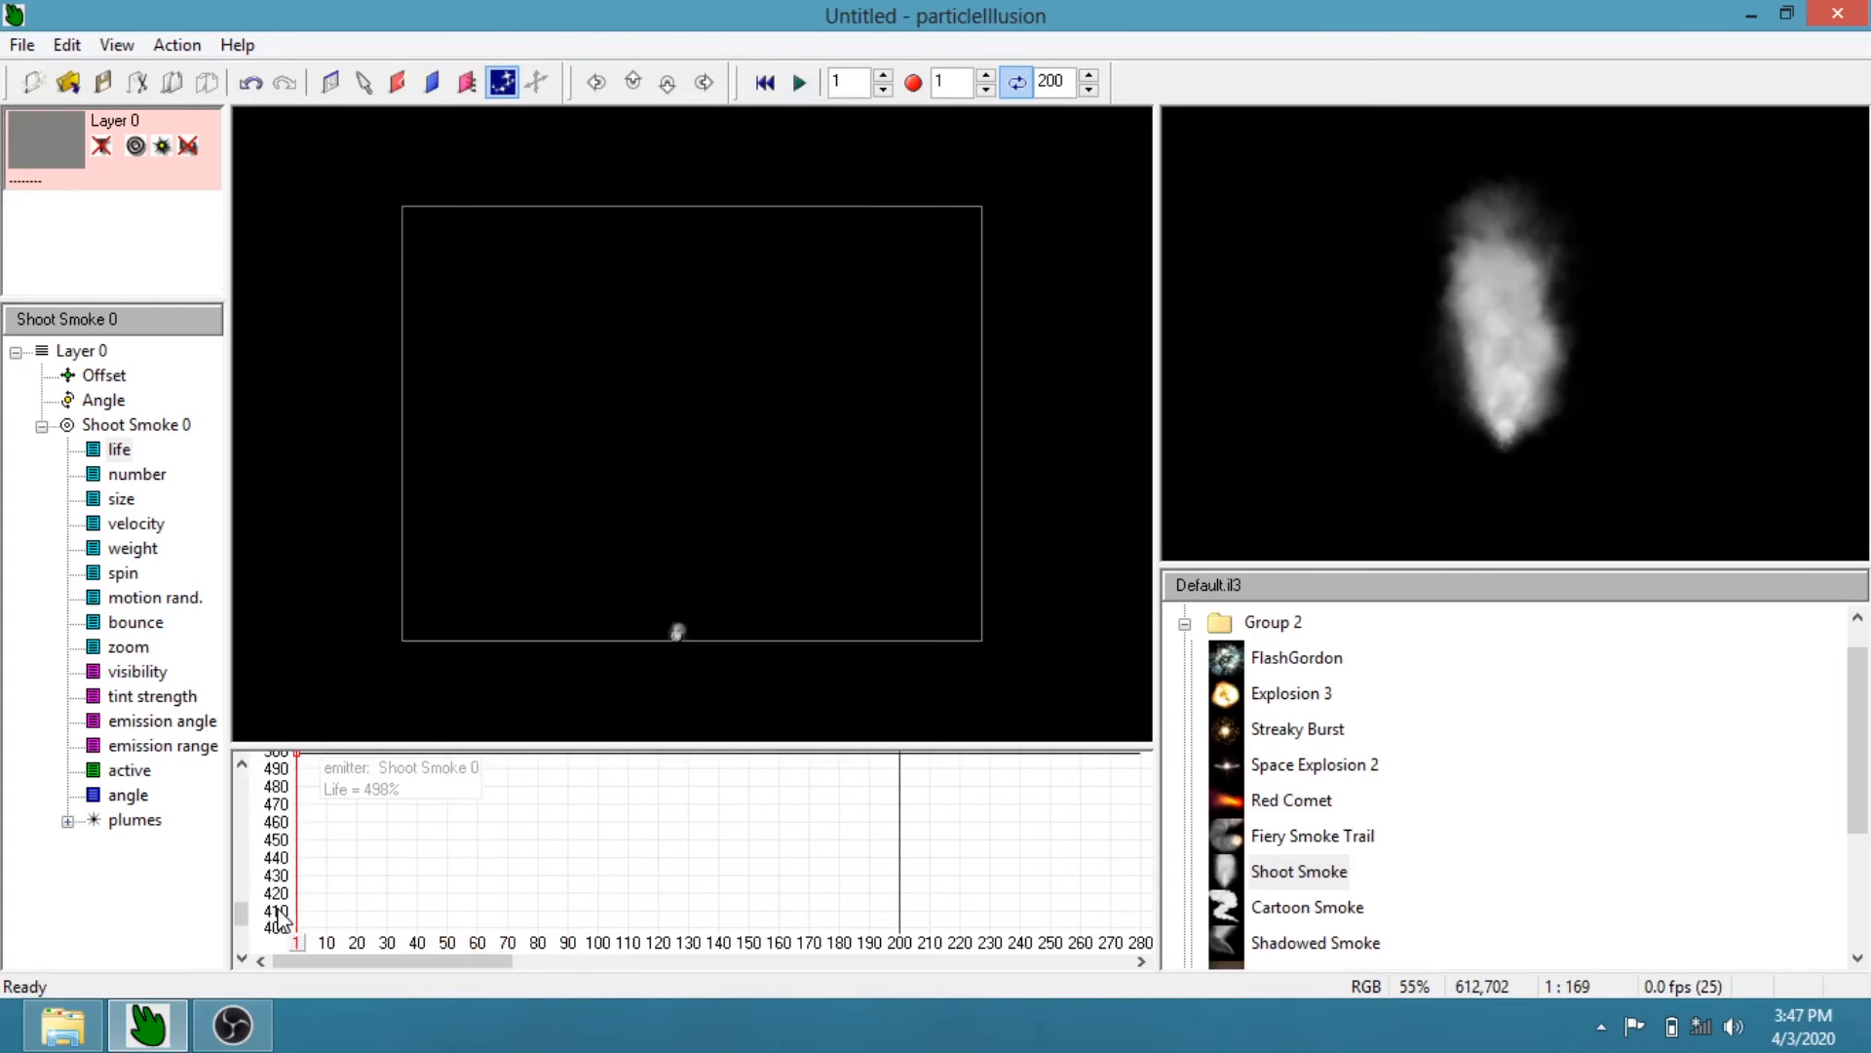
click(469, 90)
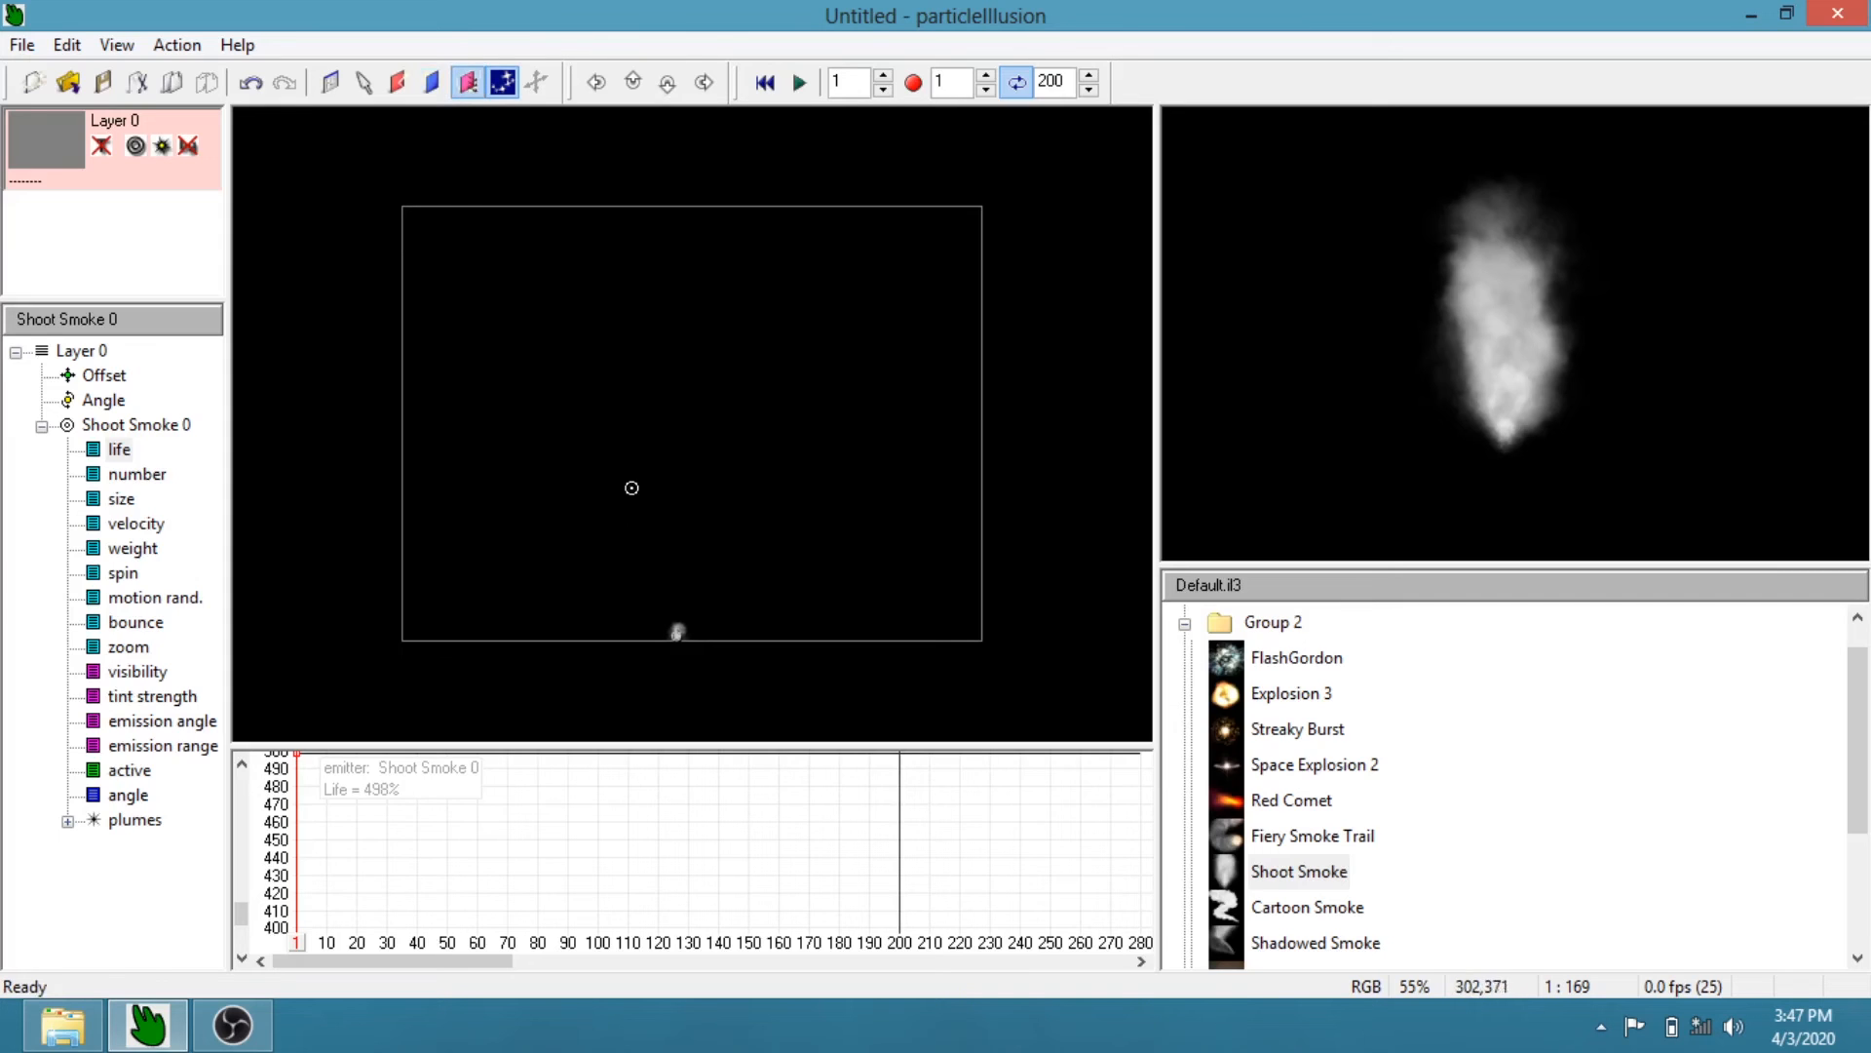
click(669, 529)
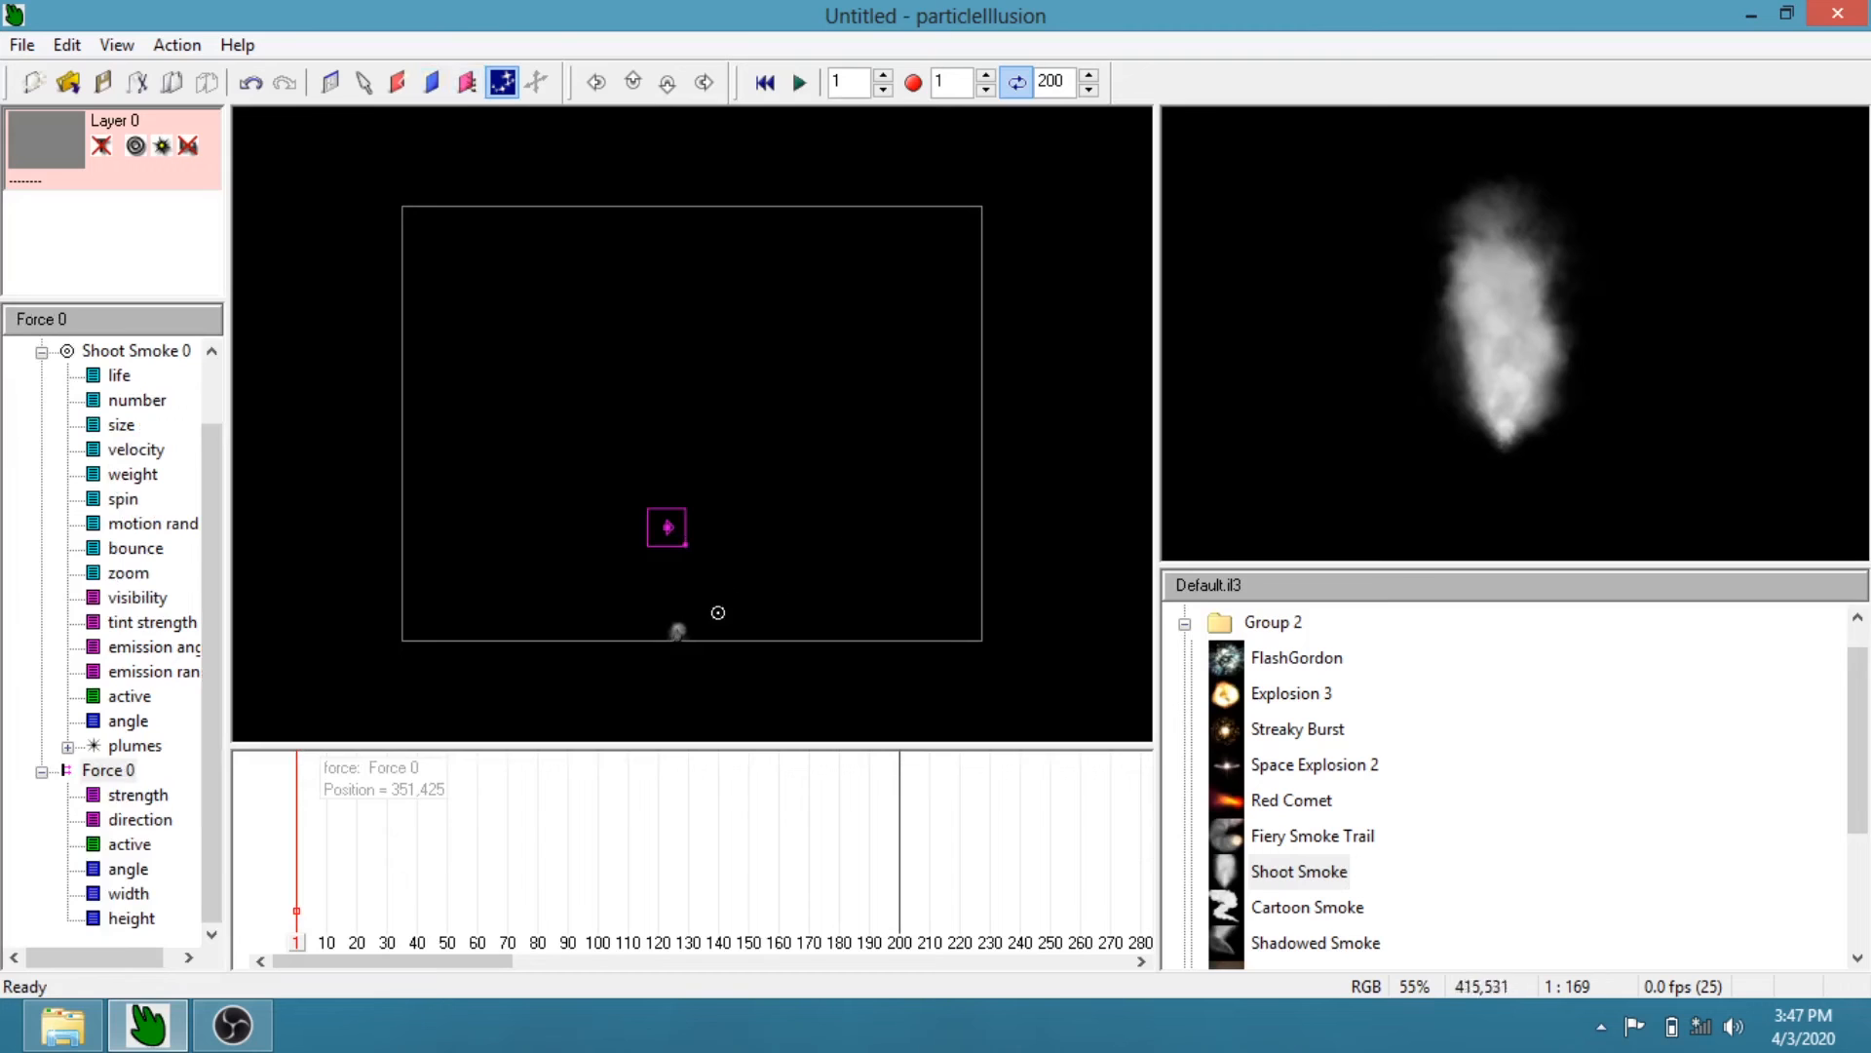
Play the animation to examine how the force bends the smoke, stop it, and move to frame 52
click(799, 86)
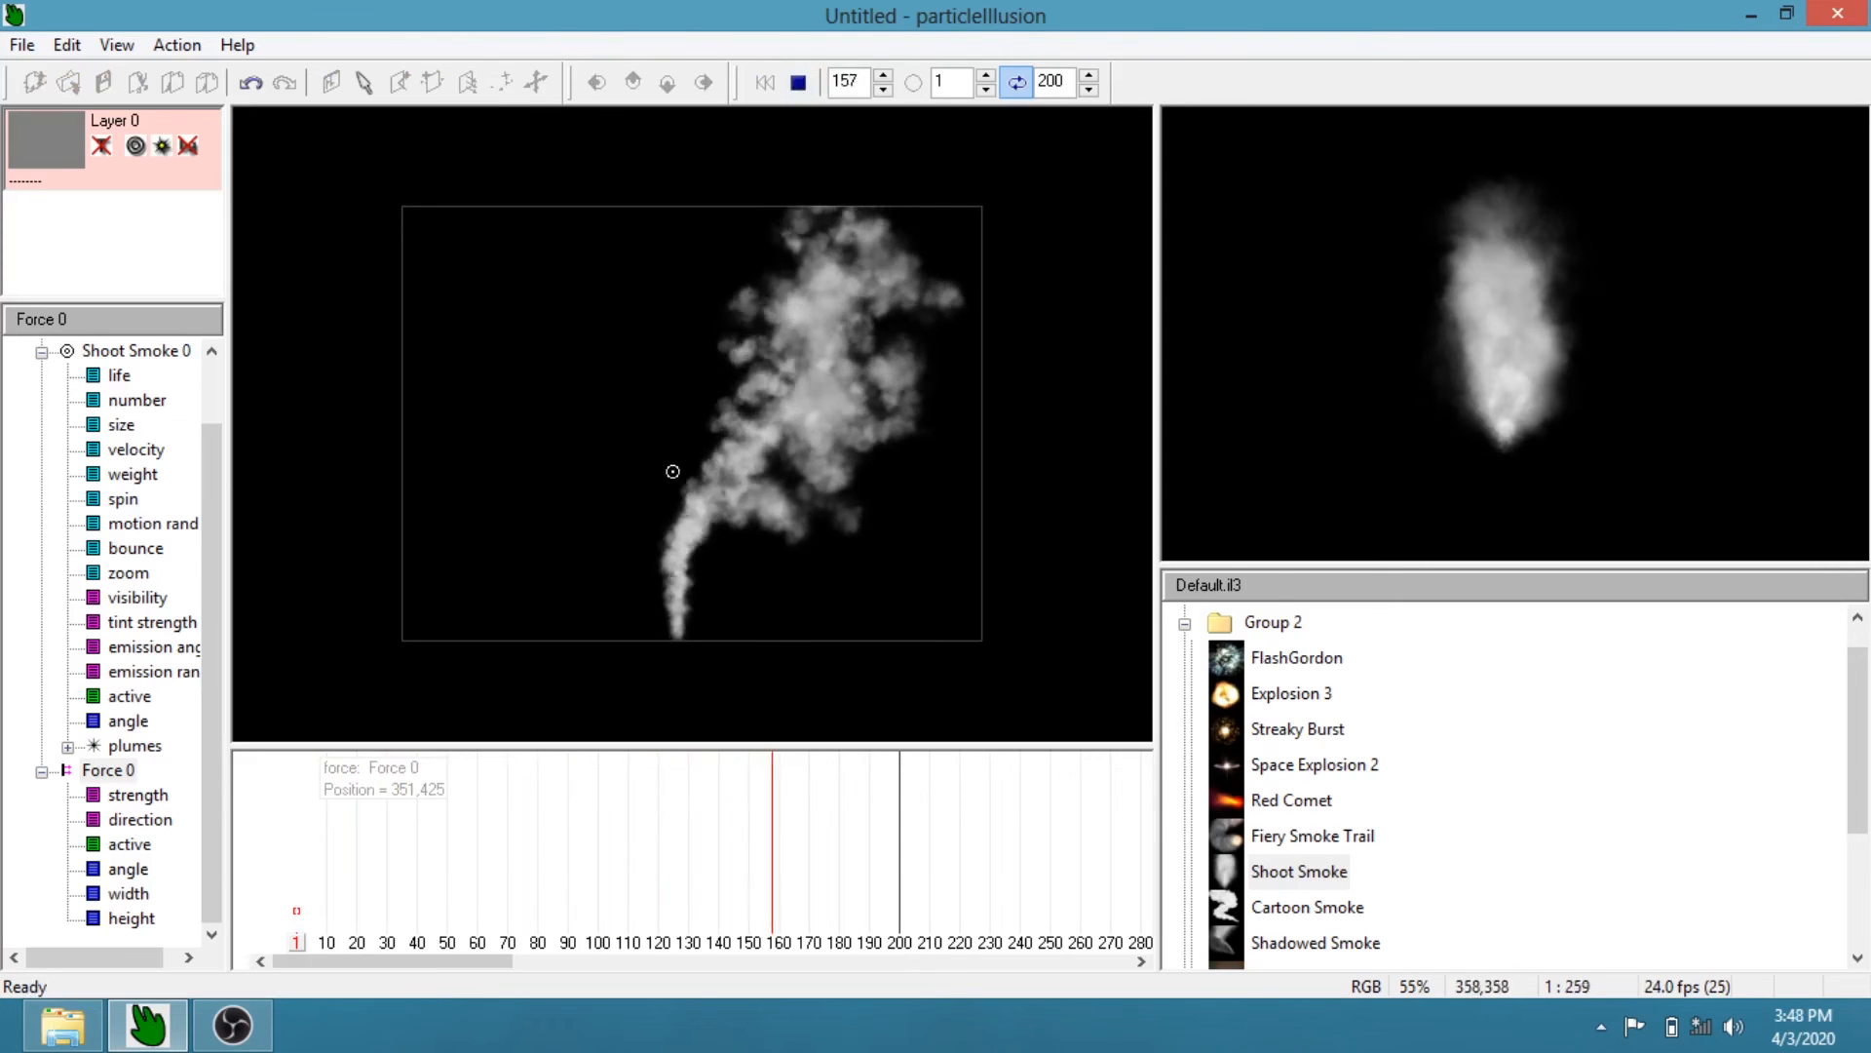
click(798, 83)
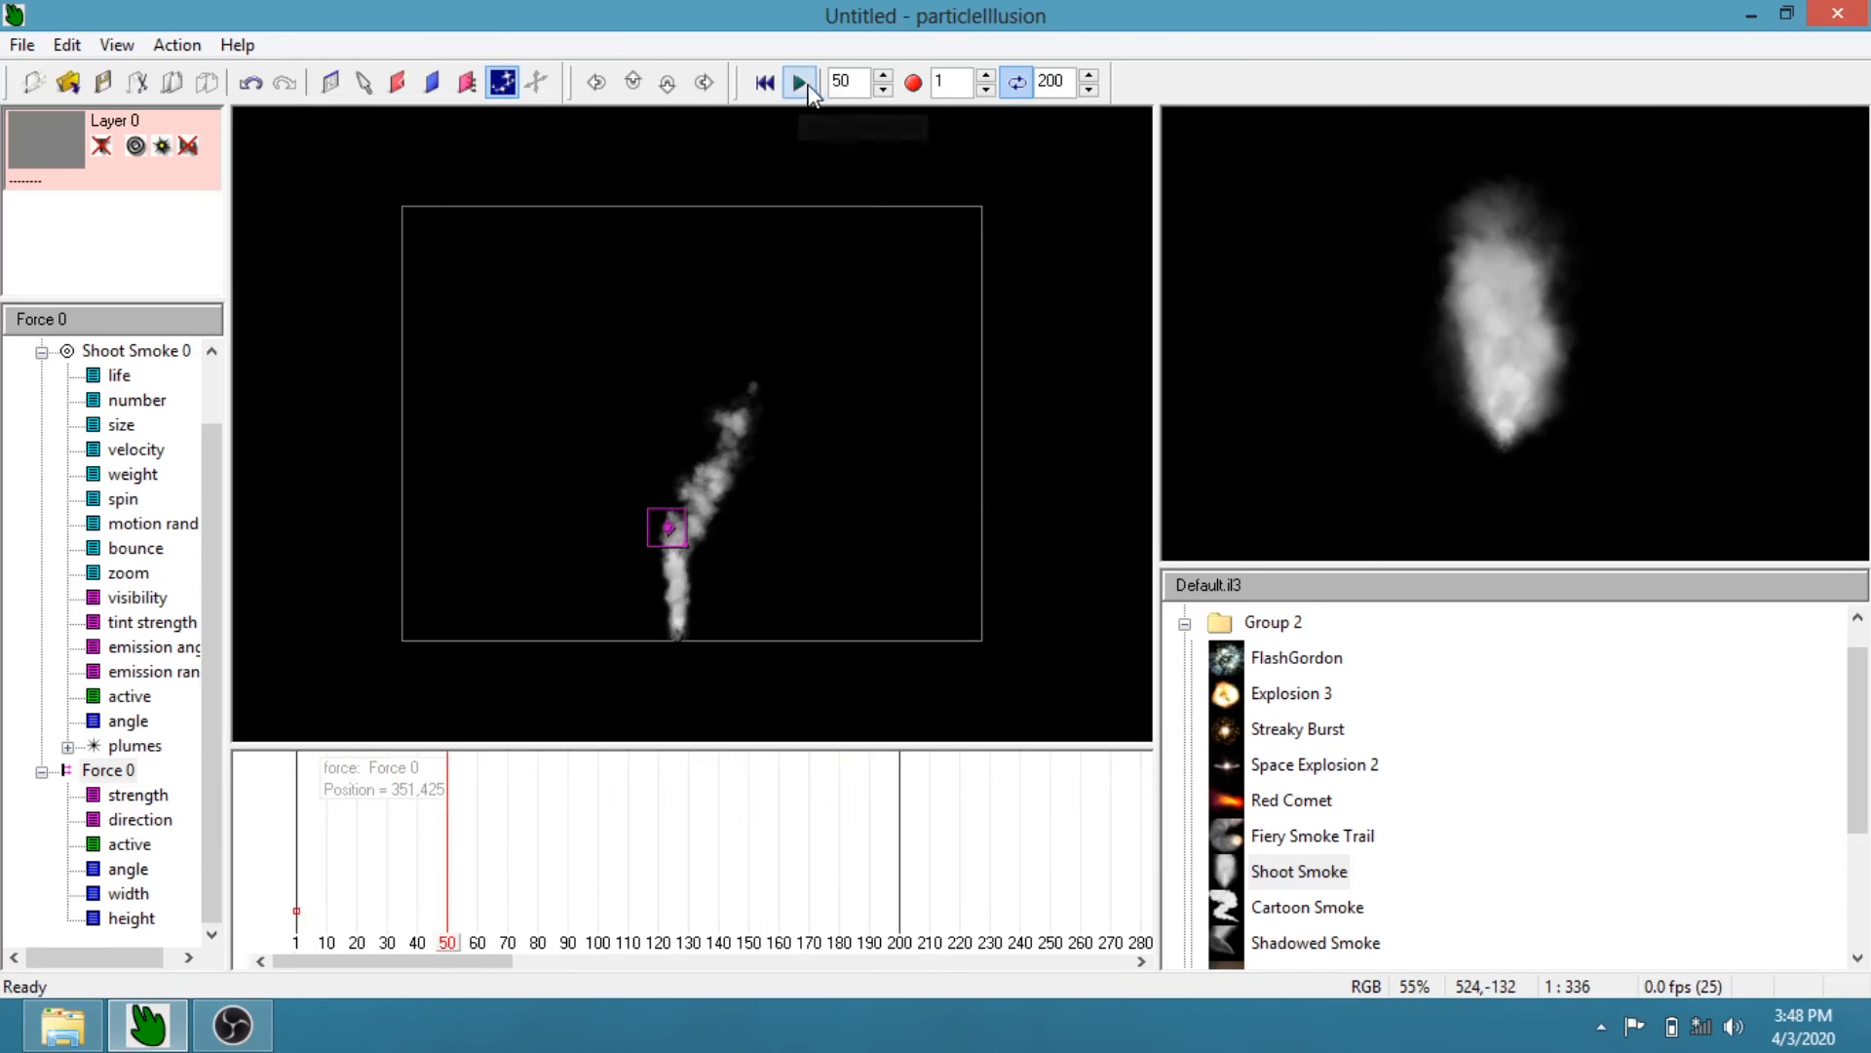
click(450, 945)
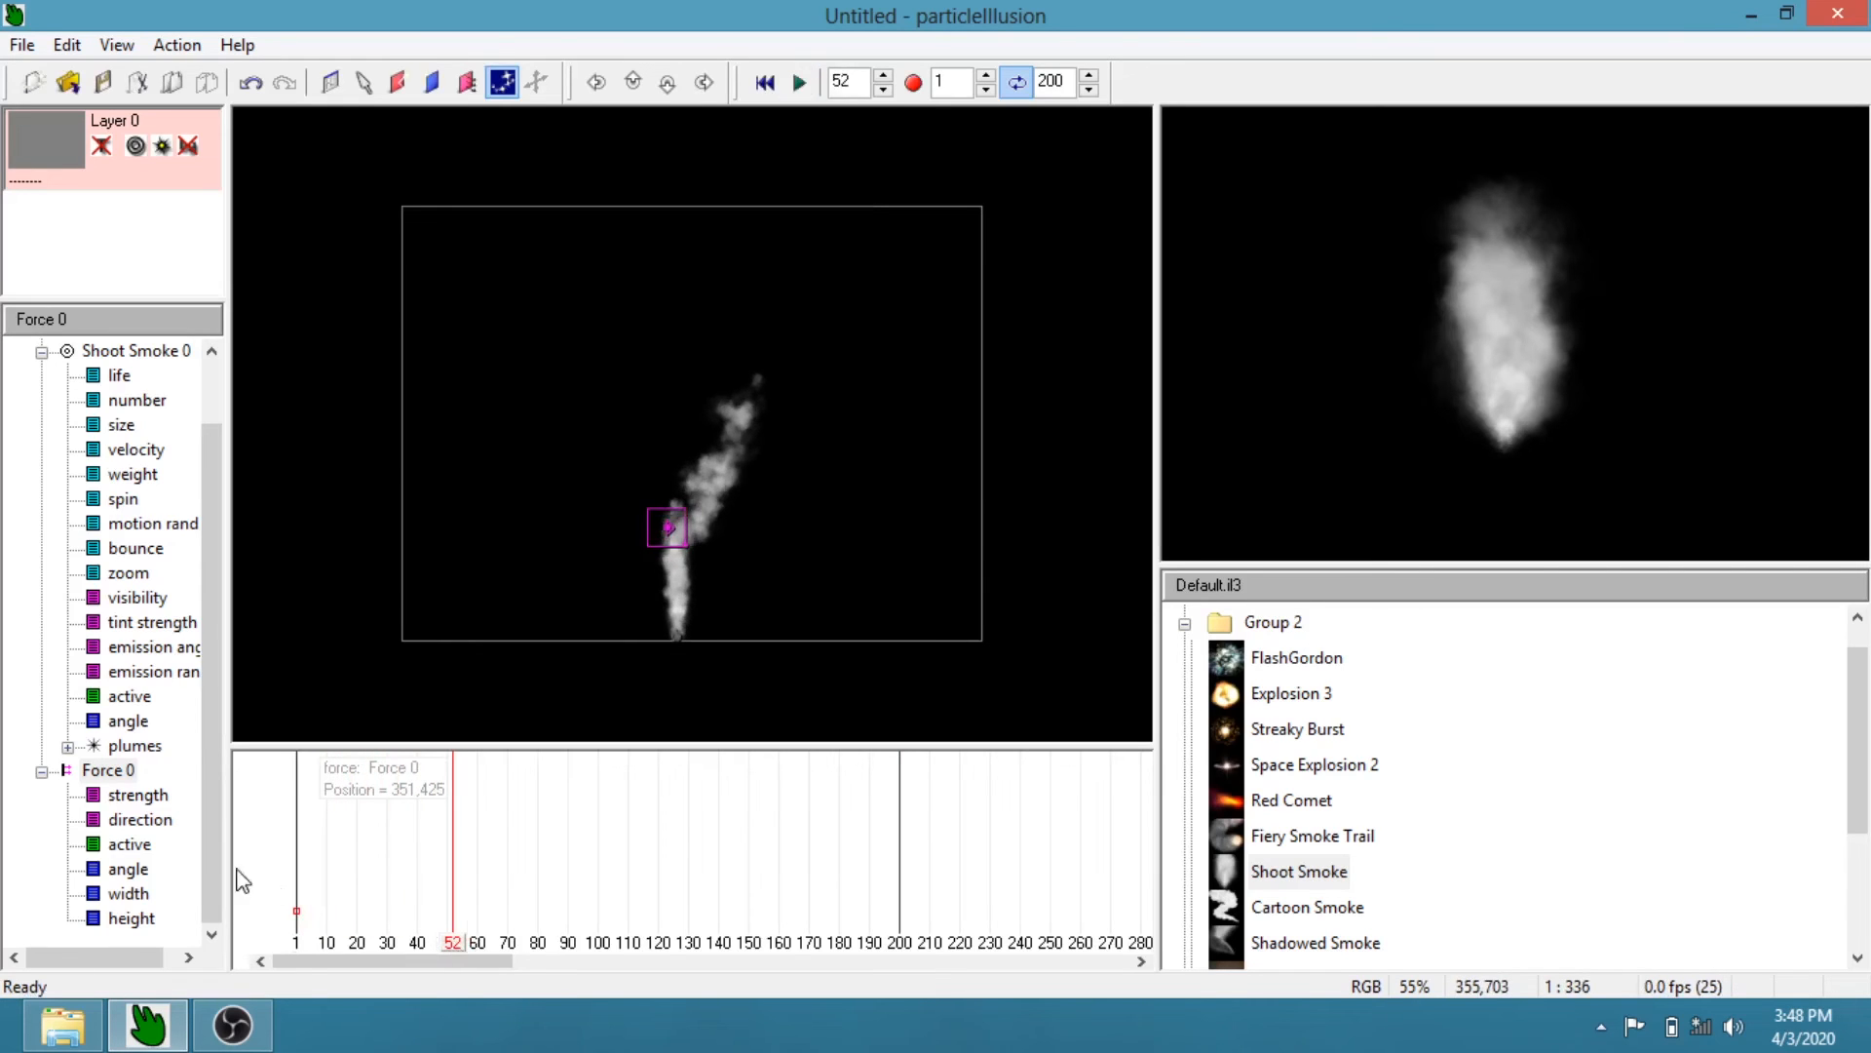
Raise the force's strength to 170 at the first keyframe and preview the animation
click(137, 796)
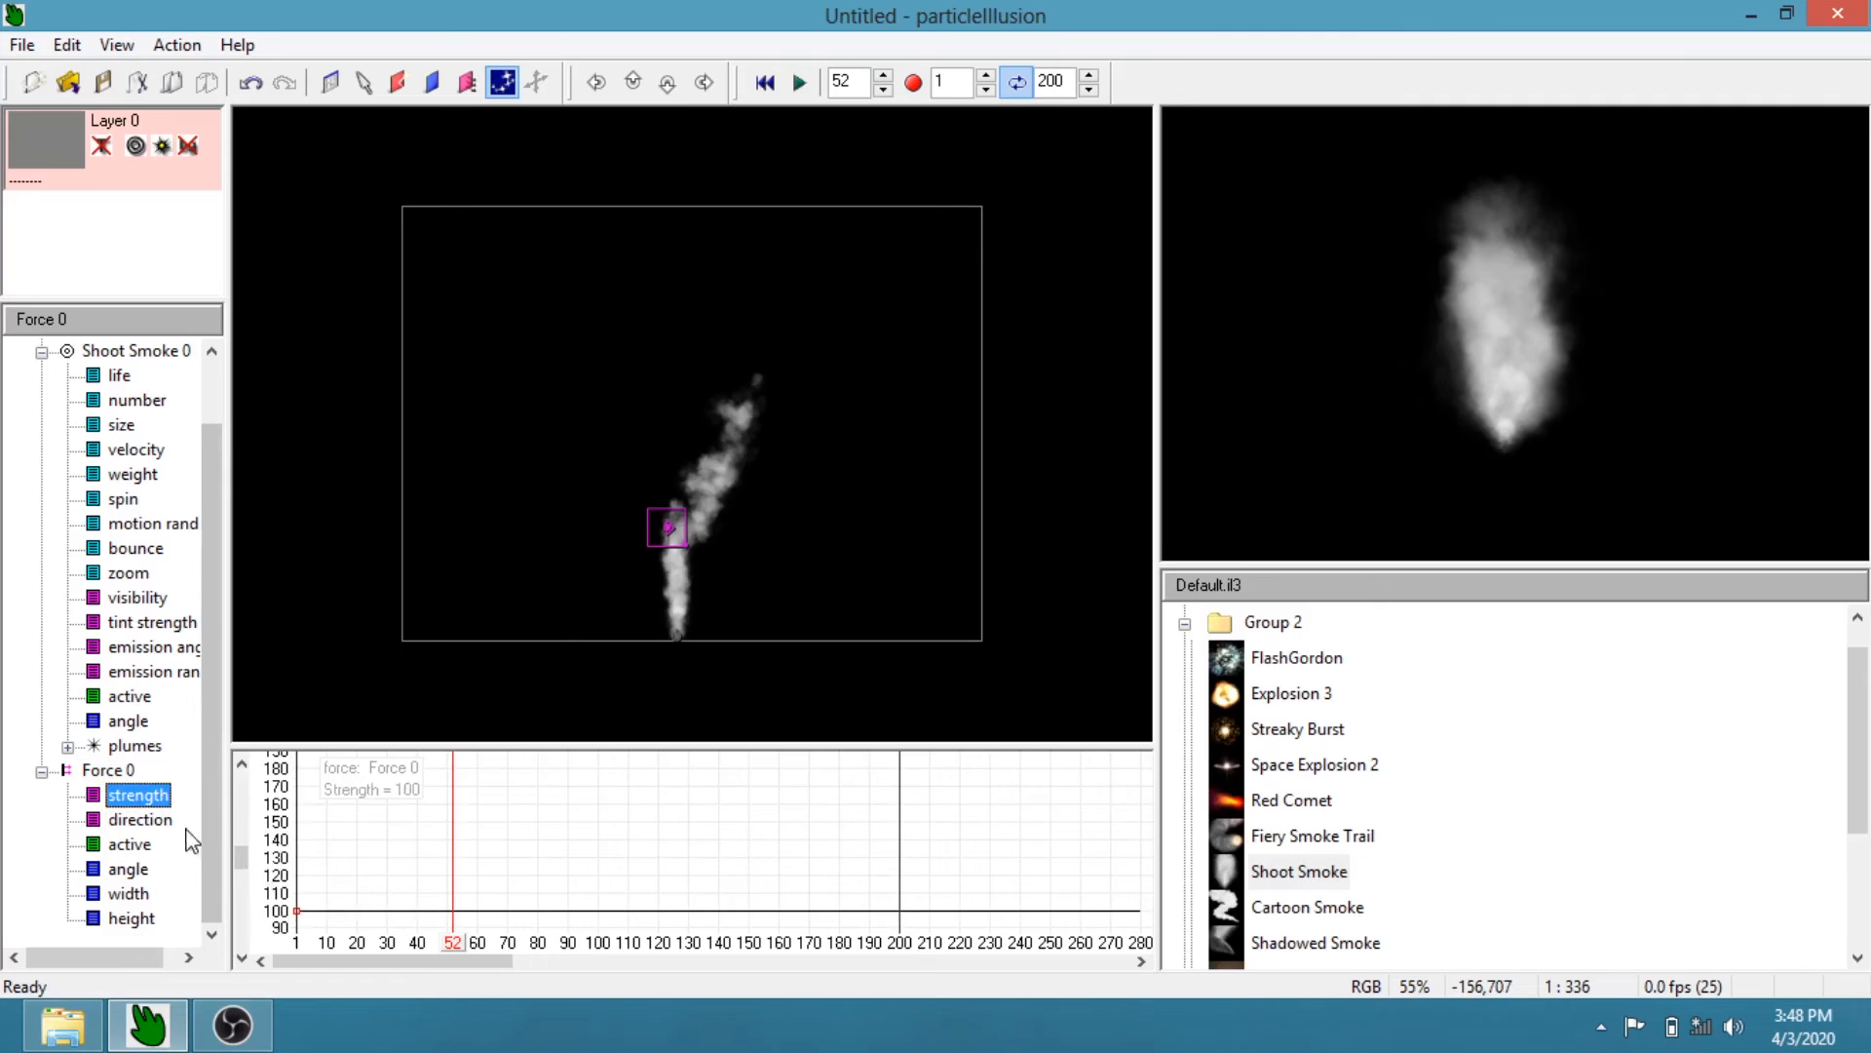
drag(297, 911, 297, 785)
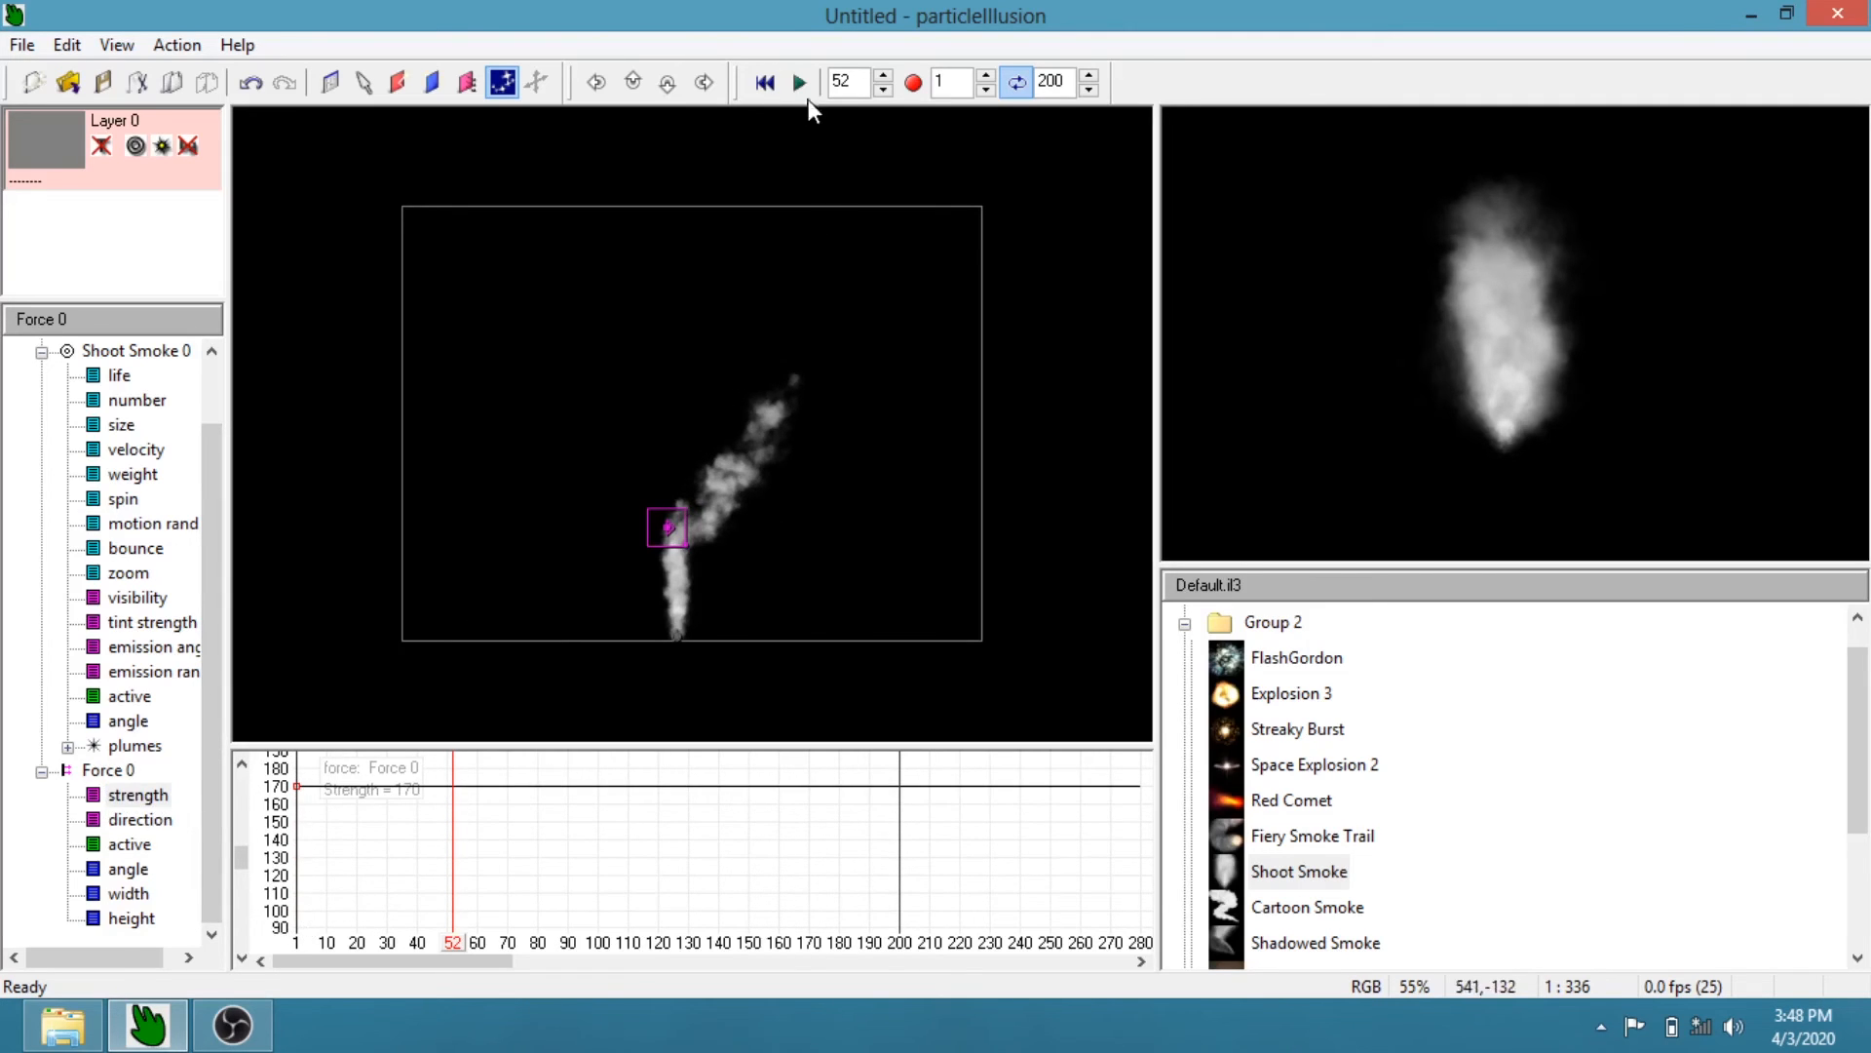
click(800, 84)
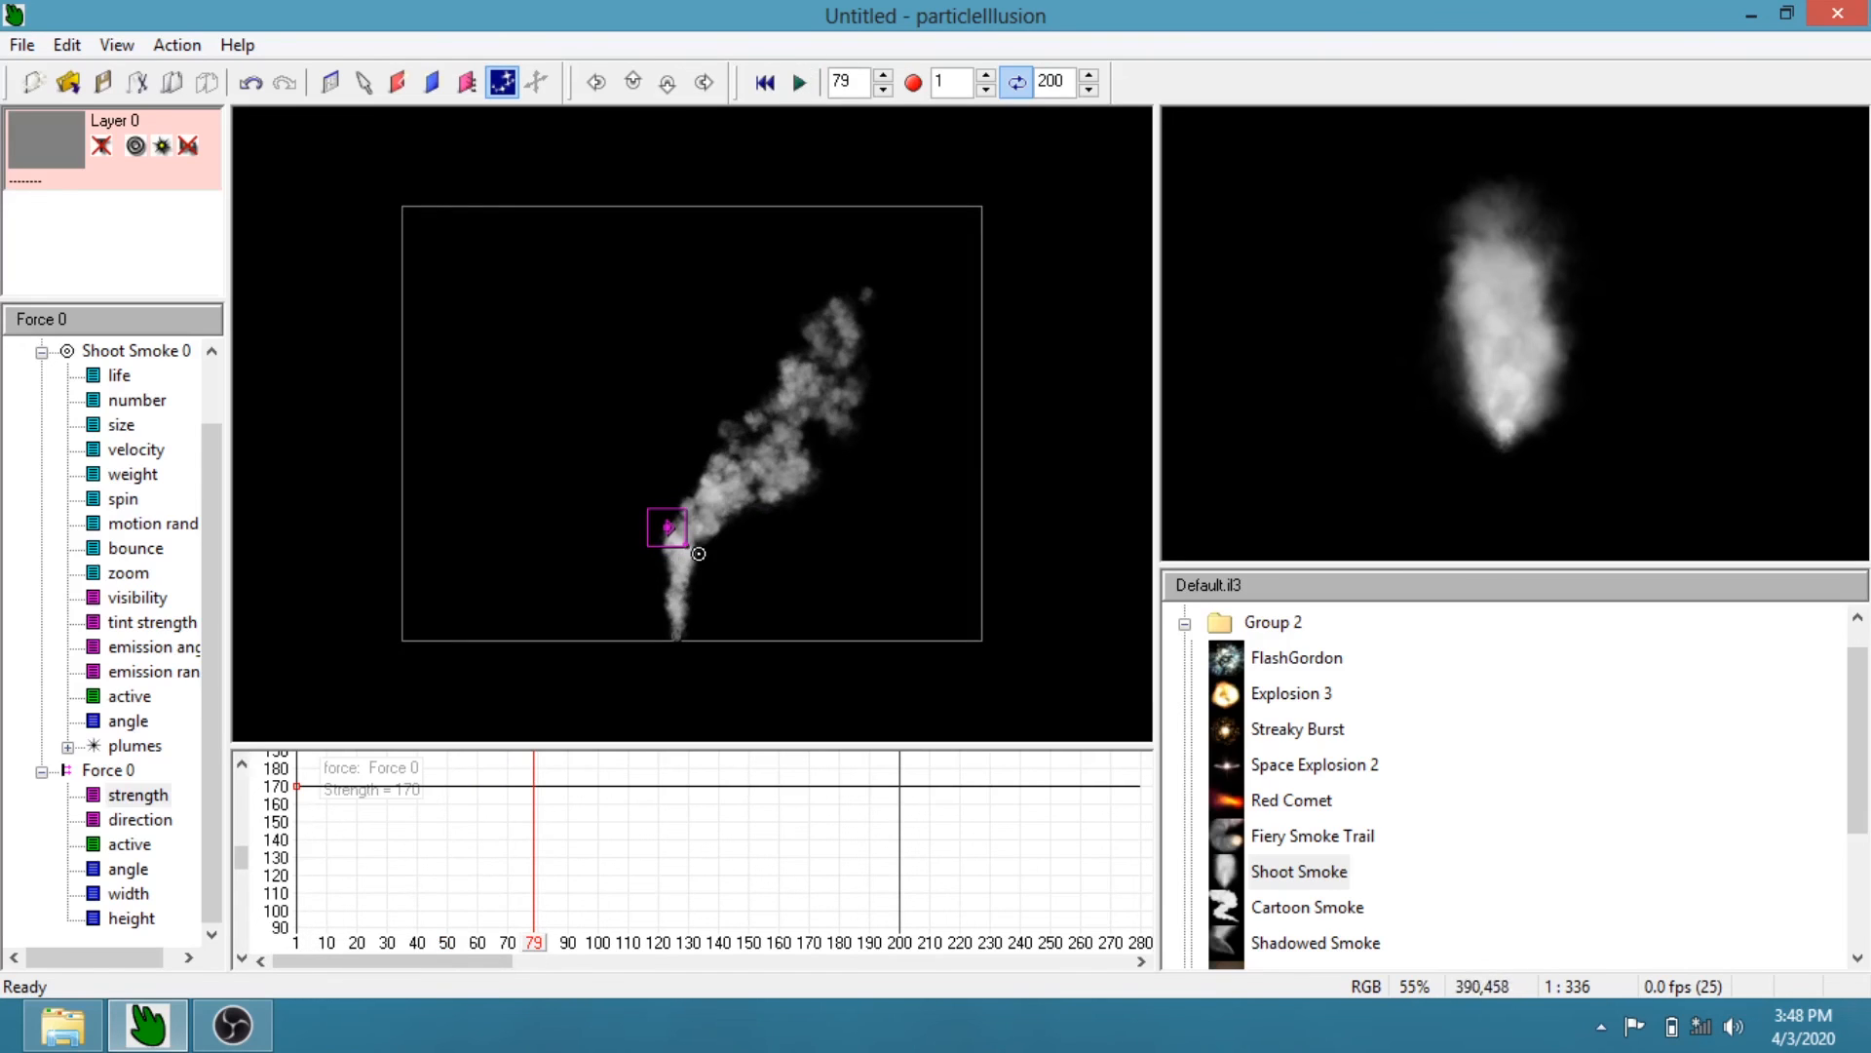
Add force strength keyframes of about 167 at frame 49, -64 at 85, -62 at 146 and 97 at 174, and play from frame 1
click(443, 790)
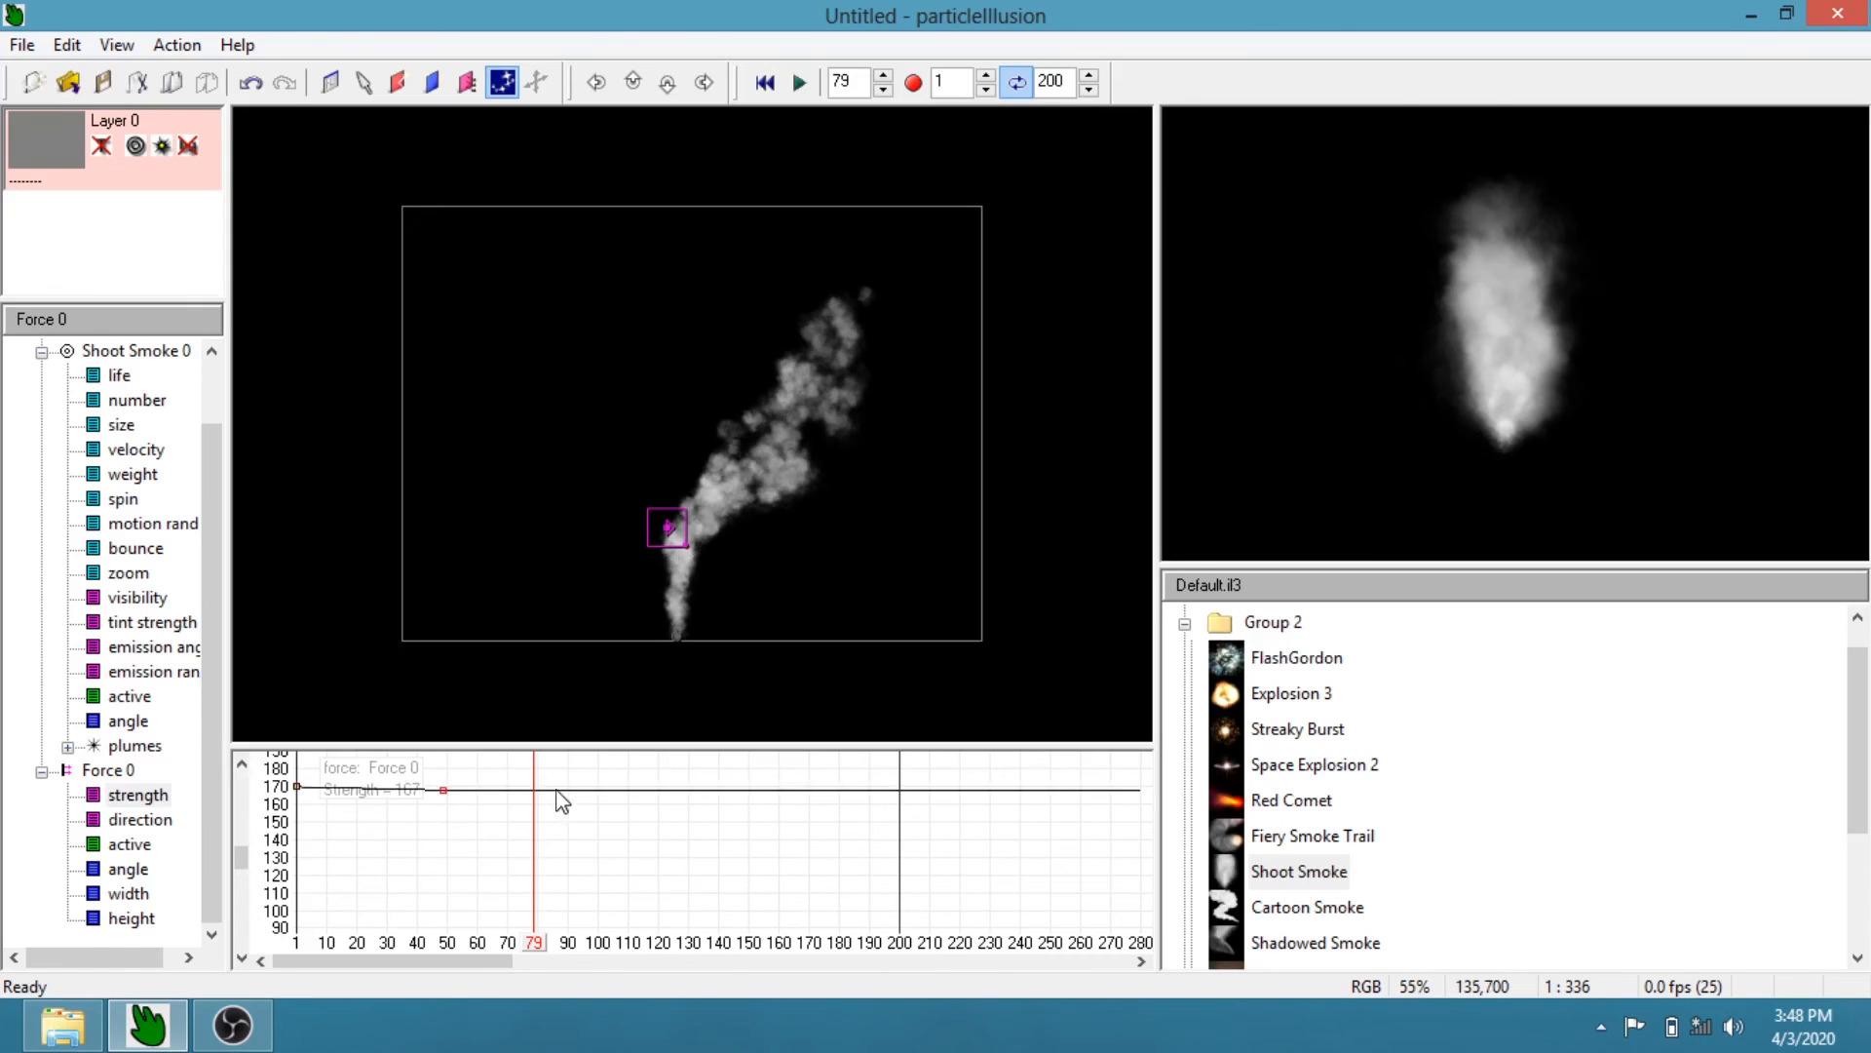
drag(557, 791, 550, 899)
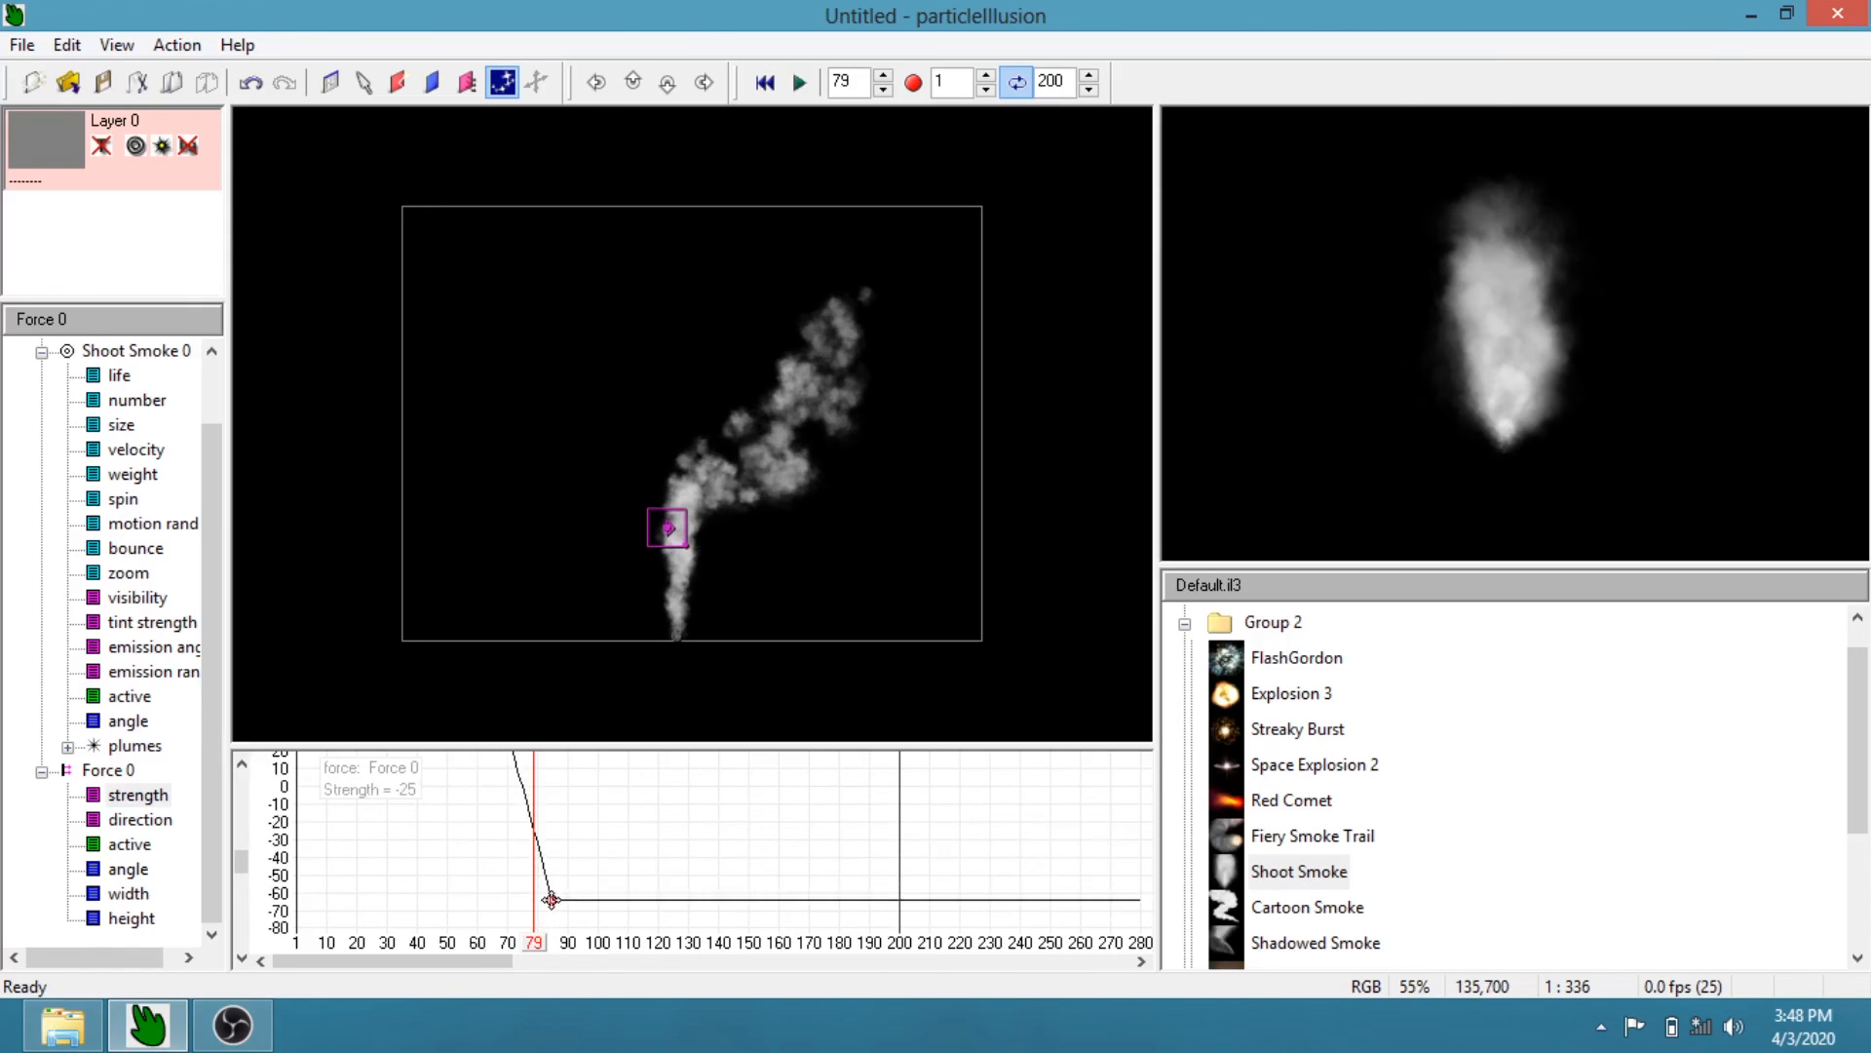
click(733, 896)
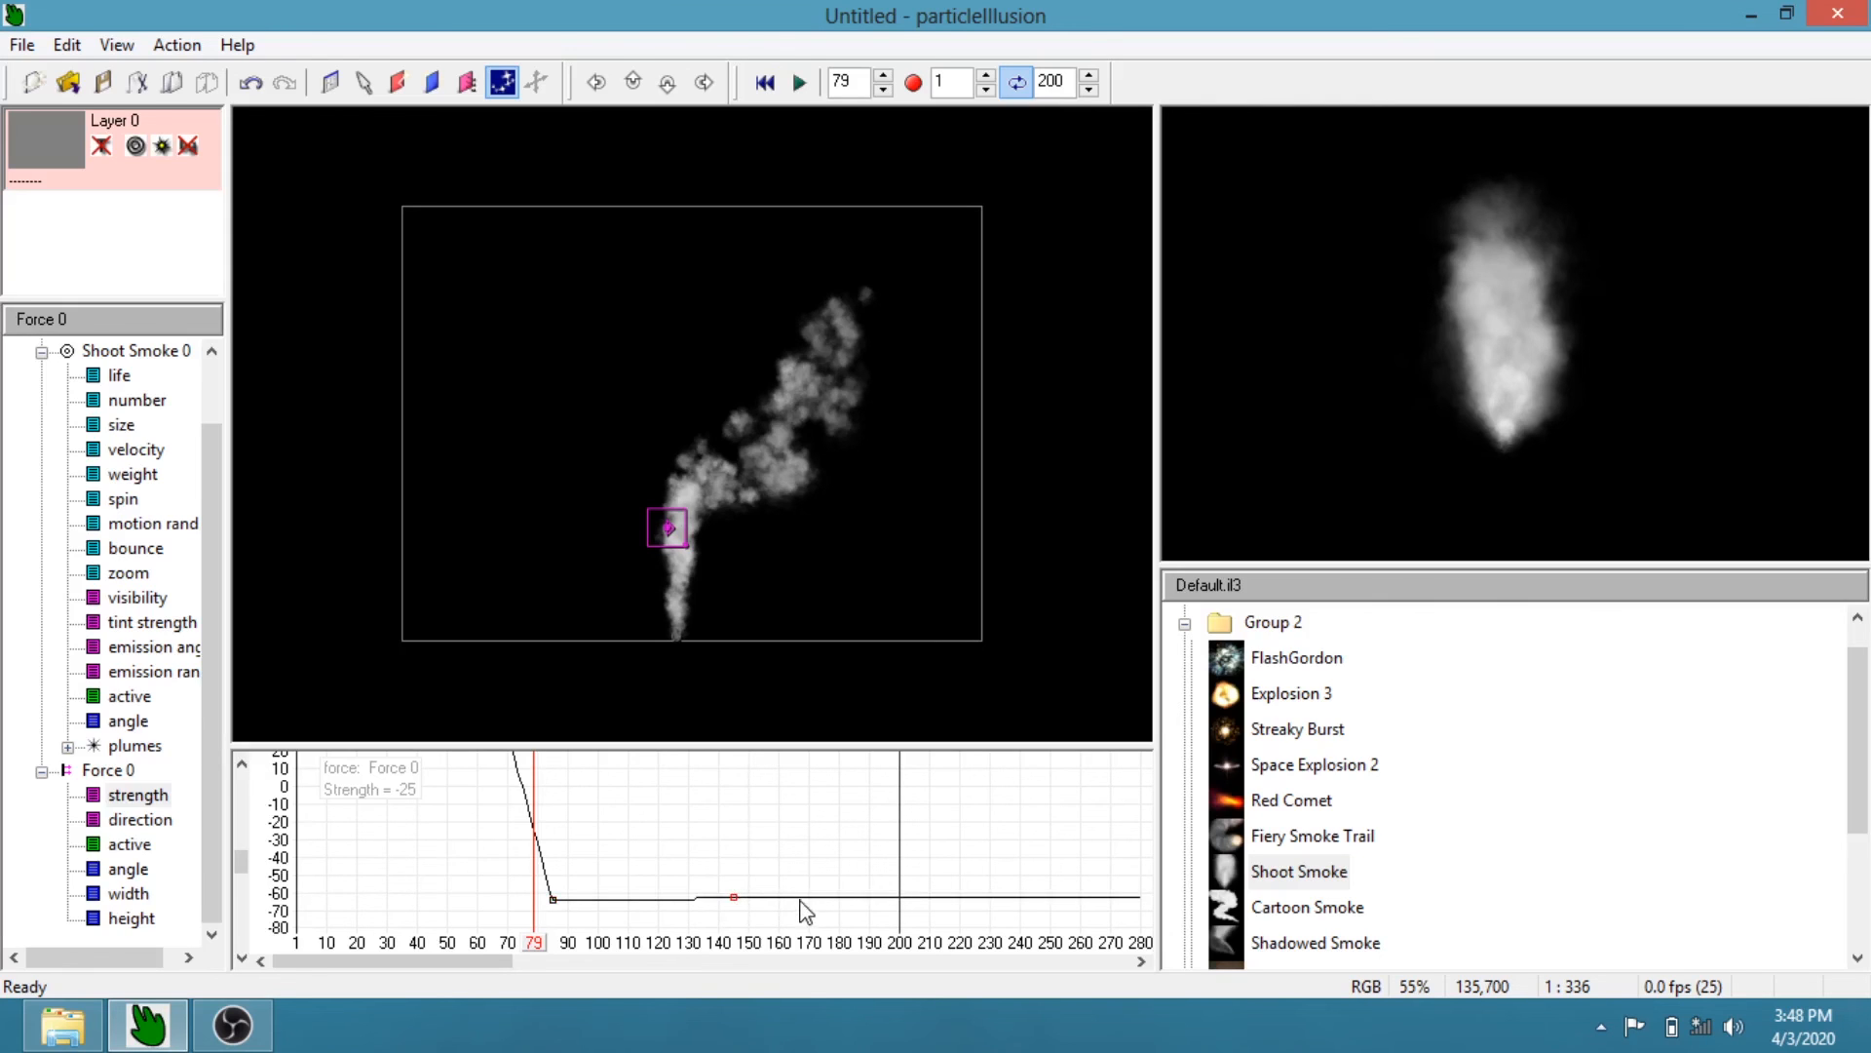
drag(805, 898, 820, 791)
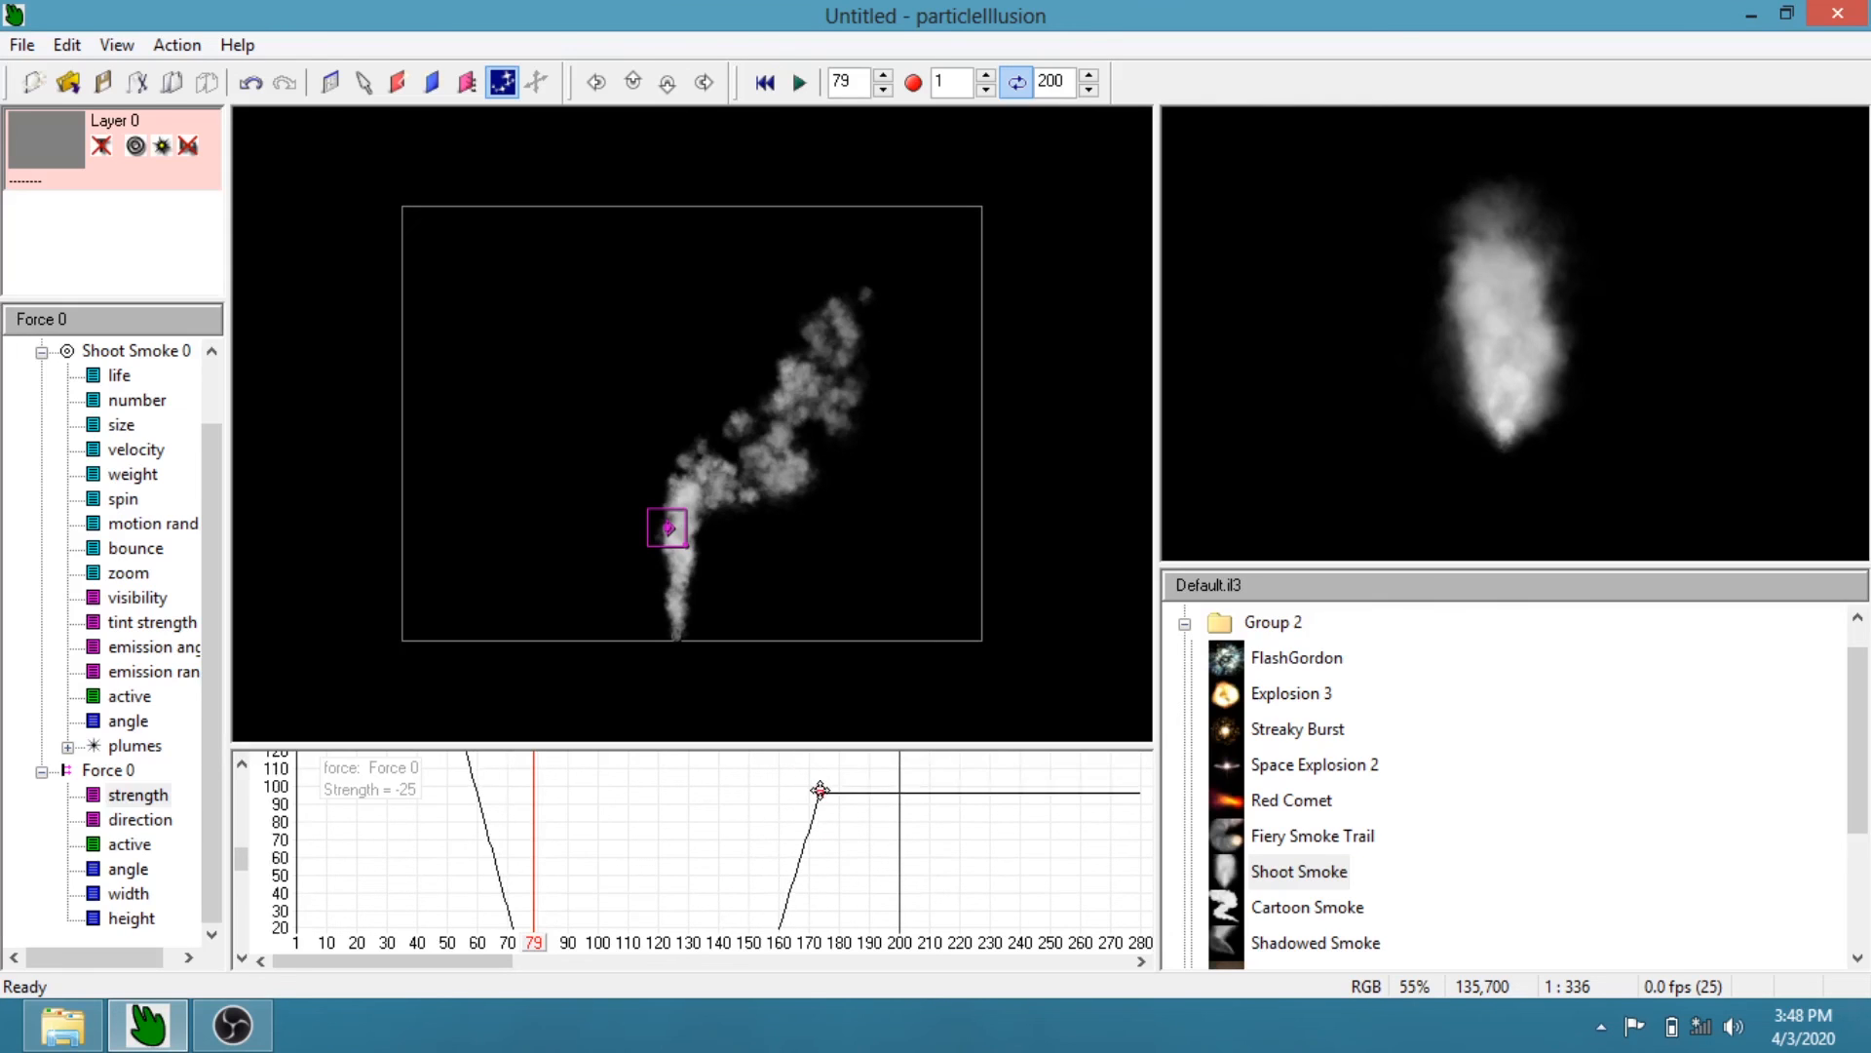
drag(542, 953, 292, 930)
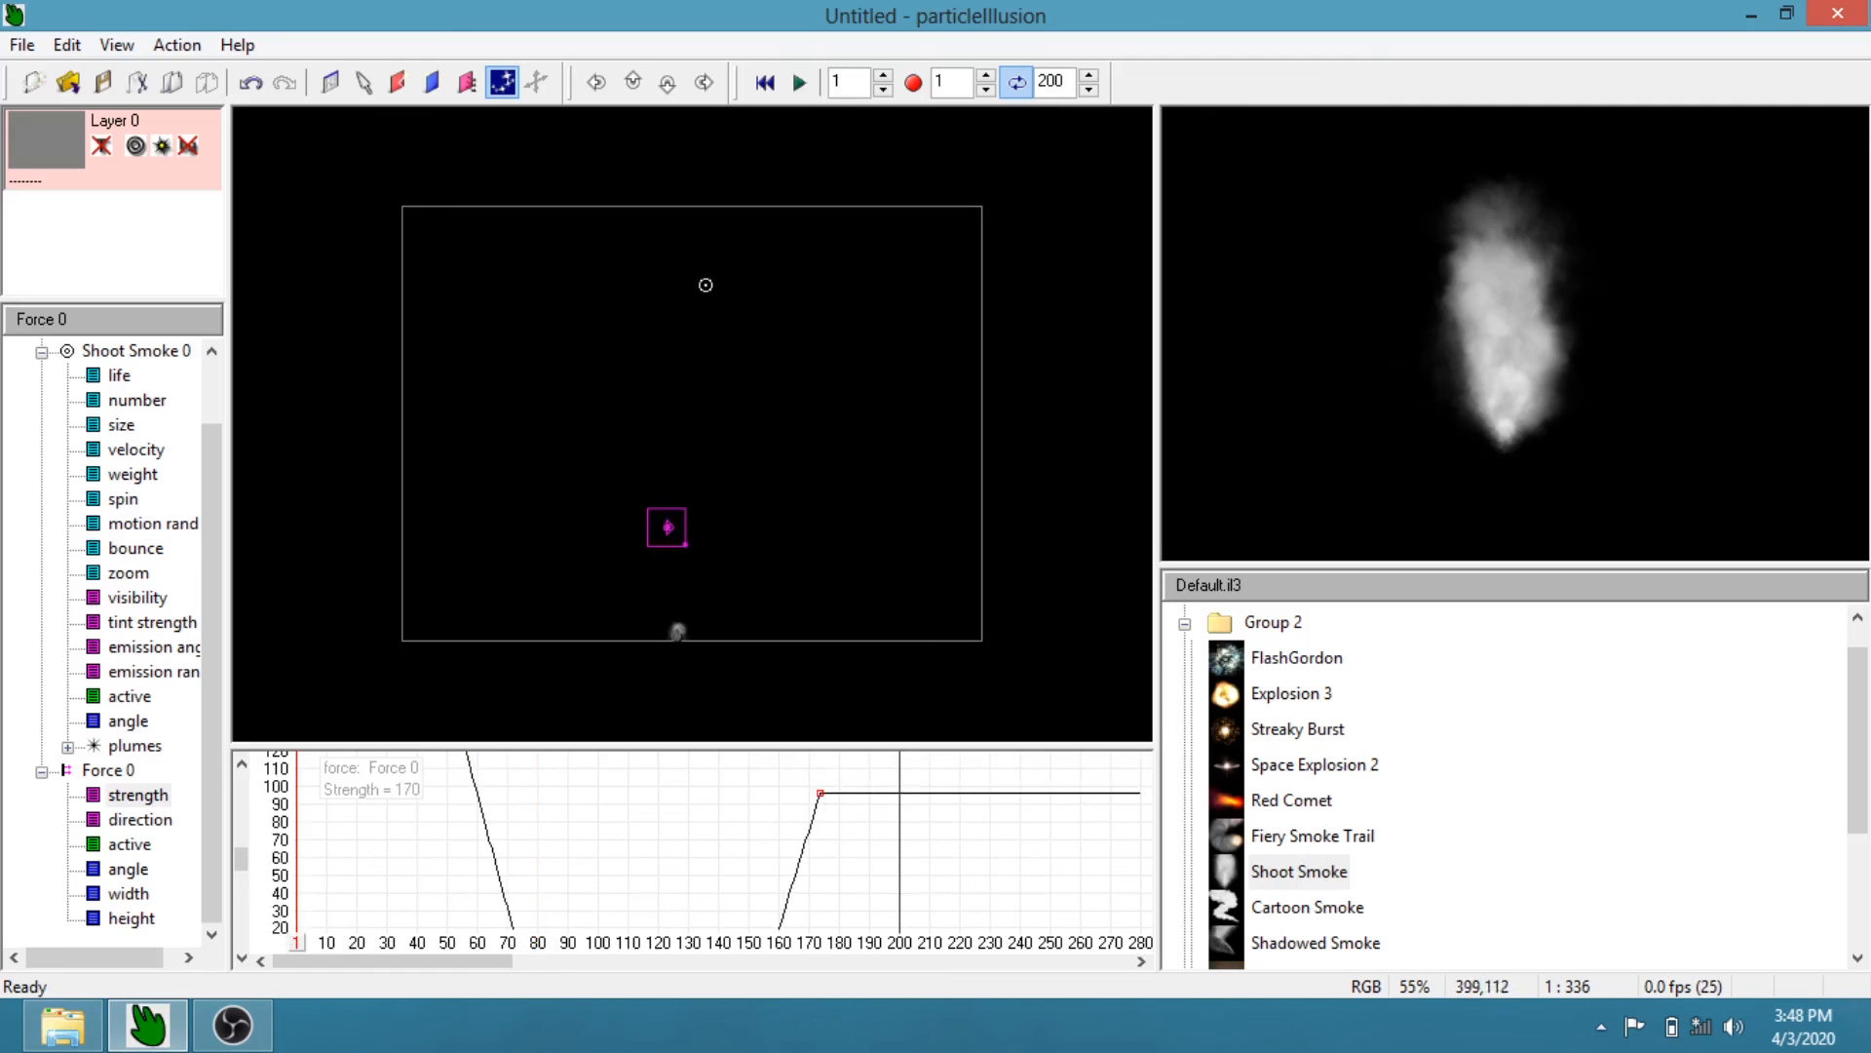
click(799, 82)
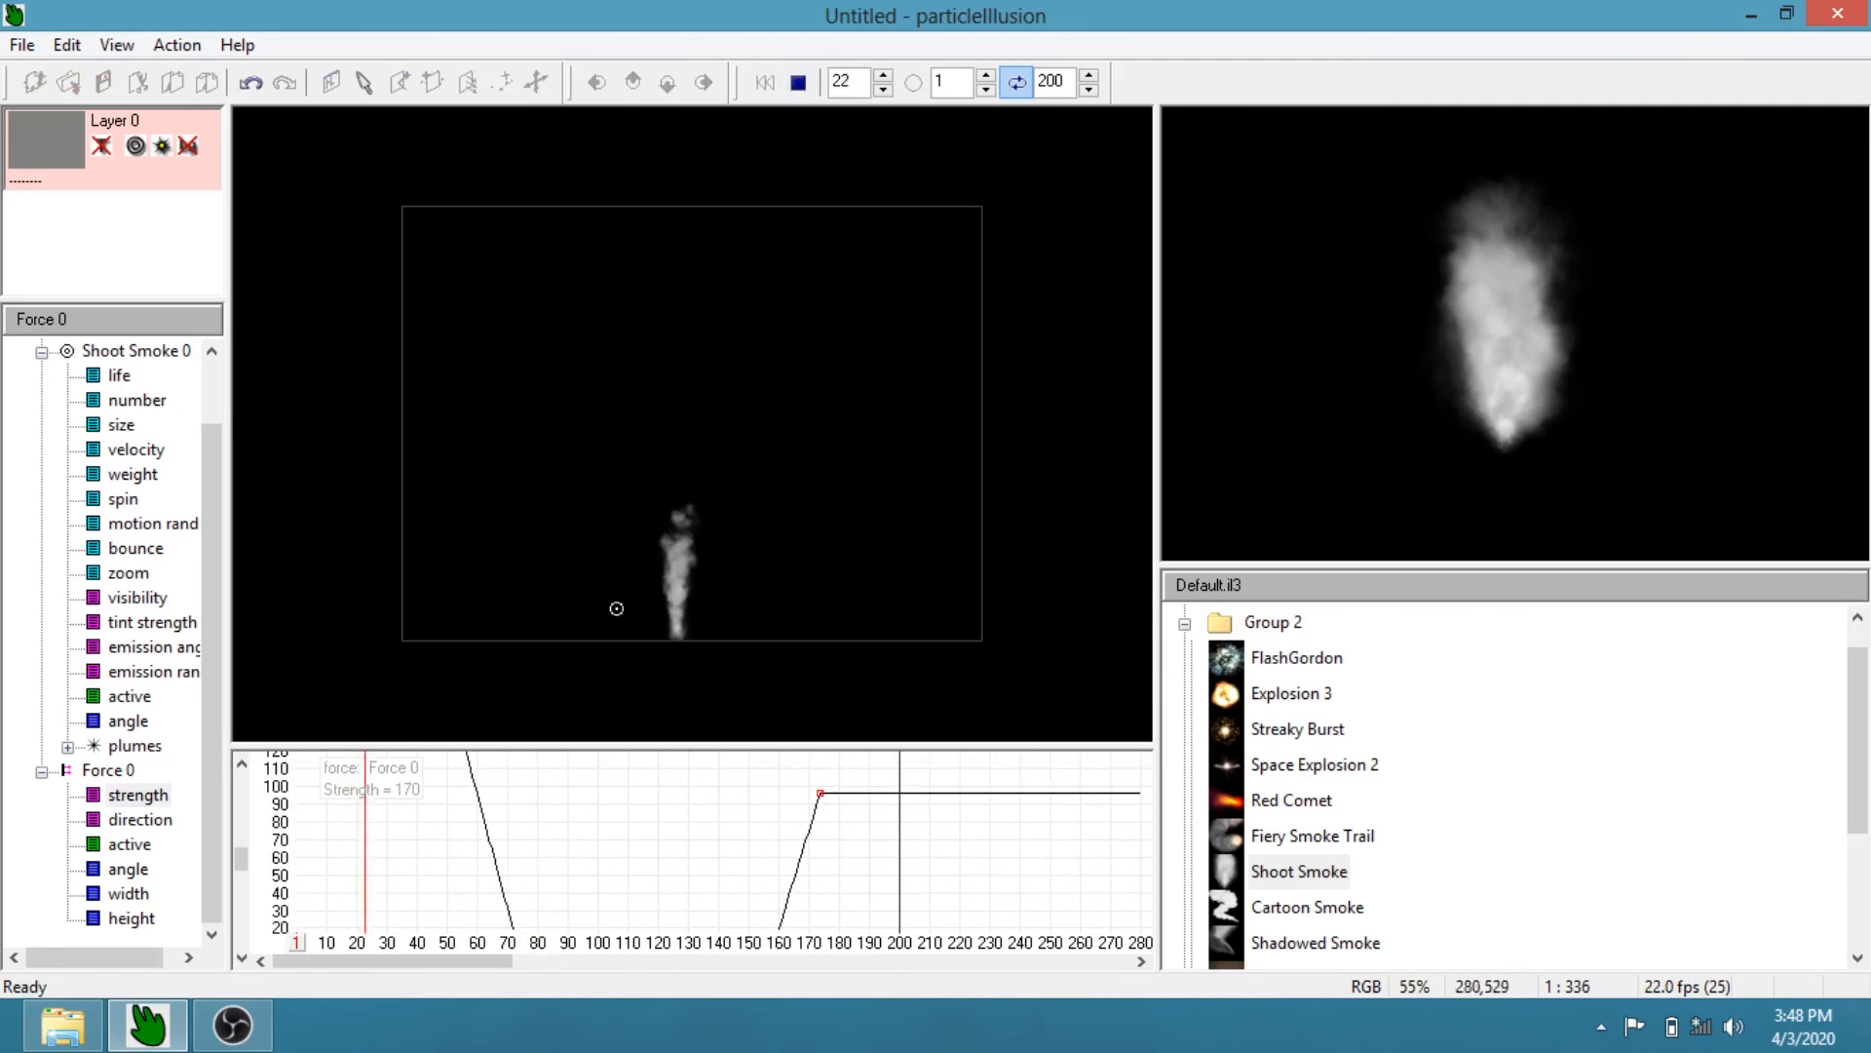